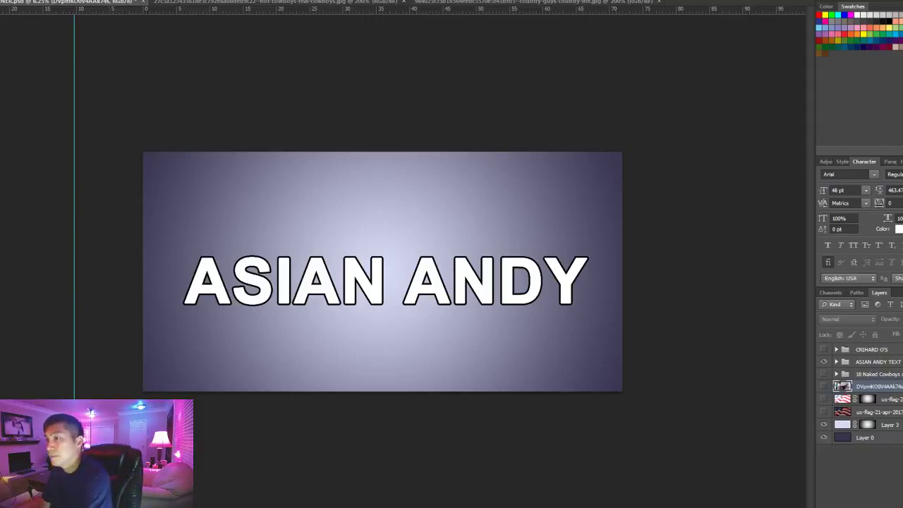
- Close the cowboys and country-life photos, open BANNER.psd, and zoom out to view it
left_click(404, 2)
left_click(398, 2)
key("alt+f")
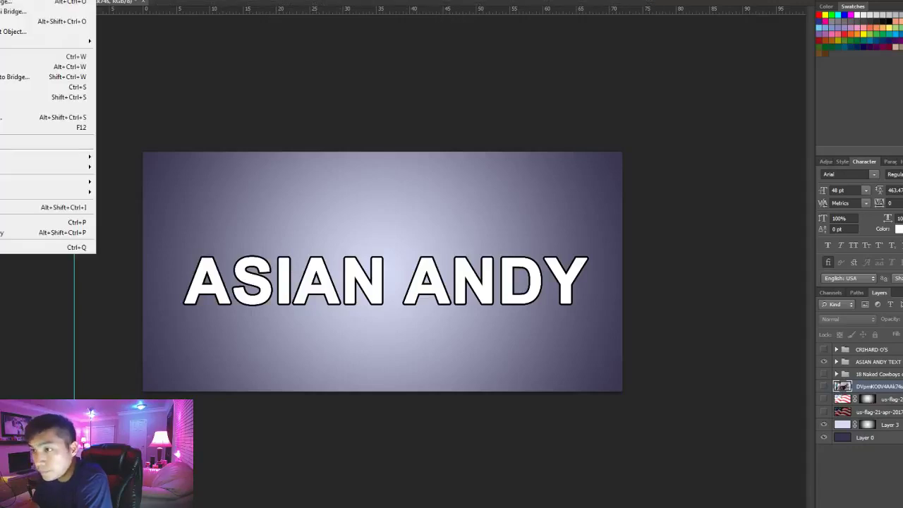
key("o")
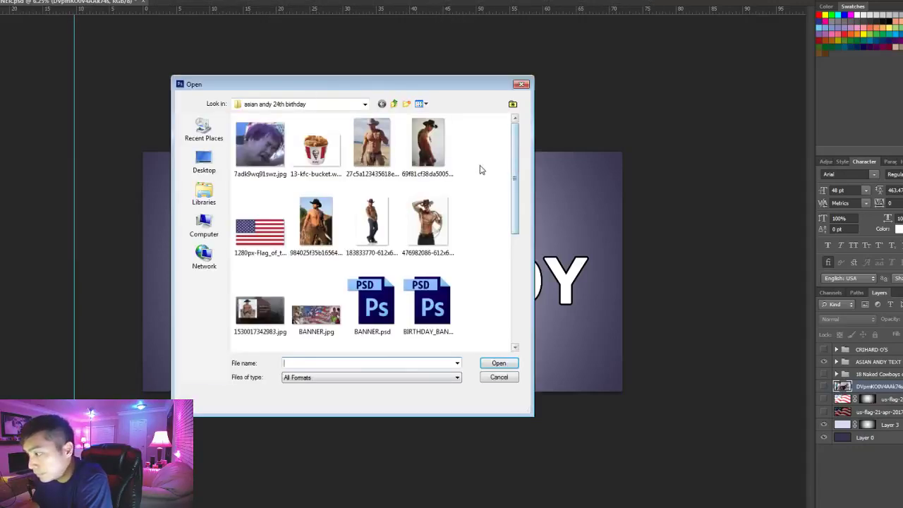
double_click(372, 304)
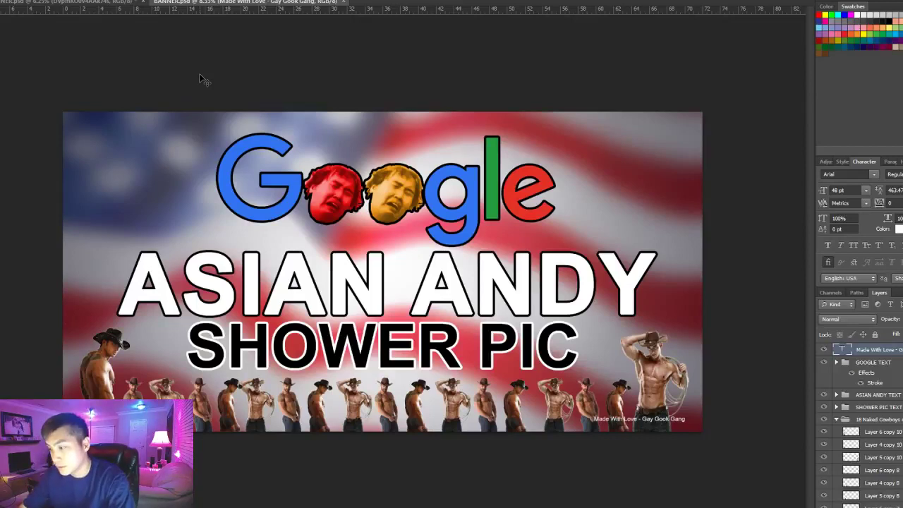
key("ctrl+minus")
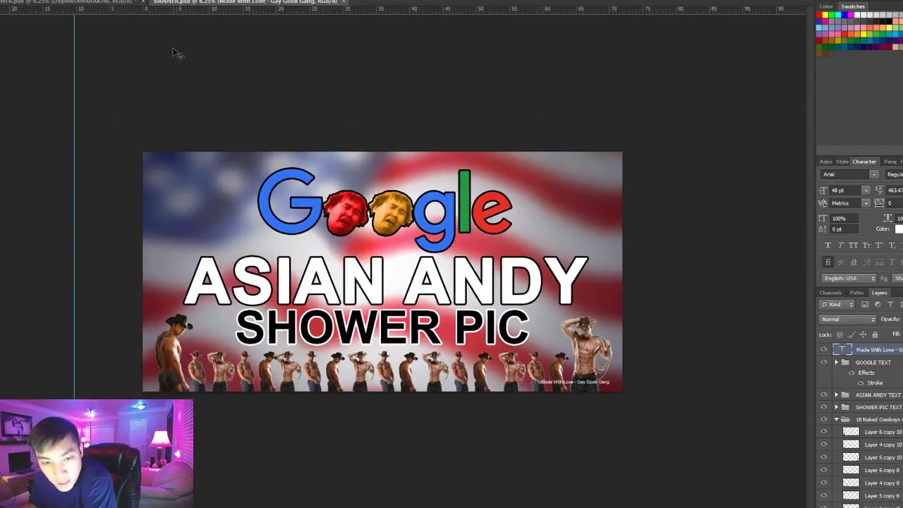
- Delete the 18 Naked Cowboys group and the imported photo layer from the birthday banner
left_click(103, 7)
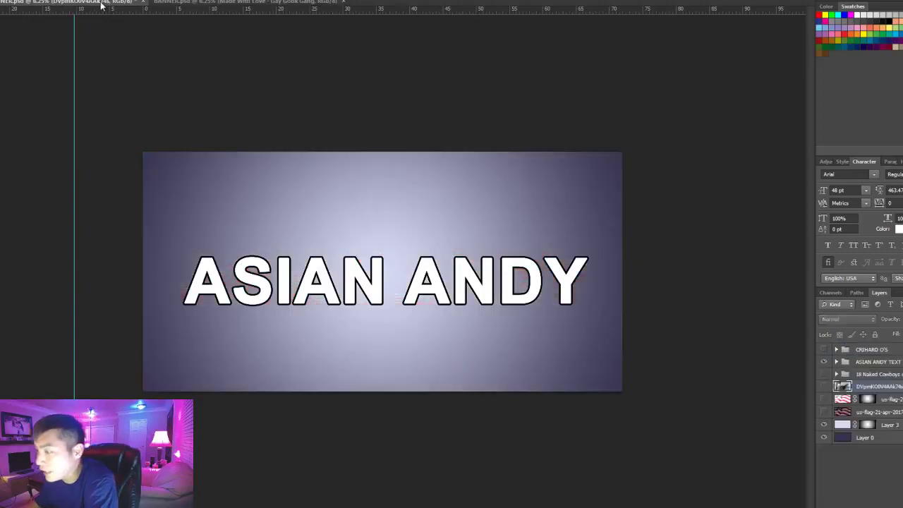
left_click(868, 375)
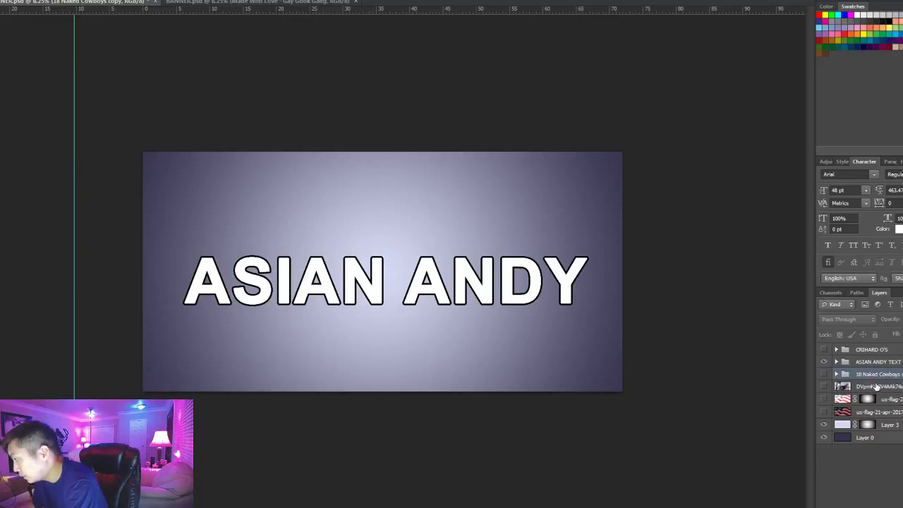
key("Delete")
key("Delete")
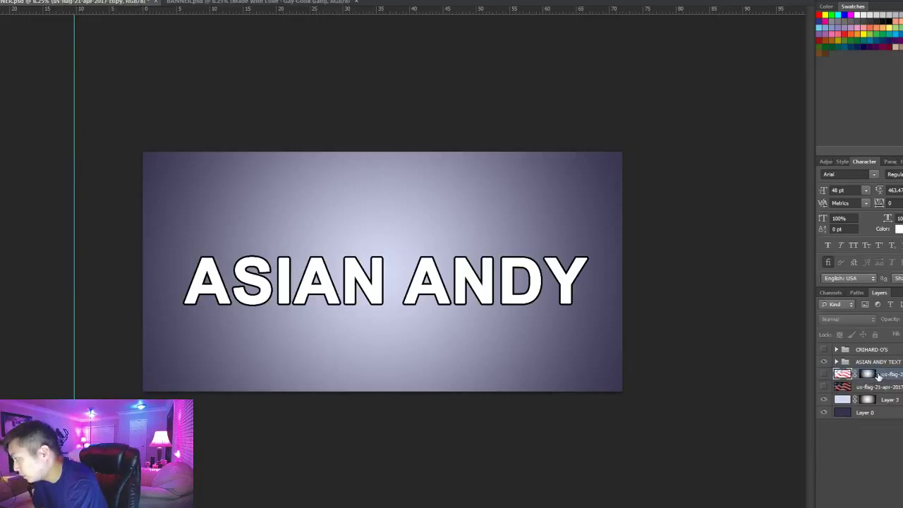
key("Delete")
key("Delete")
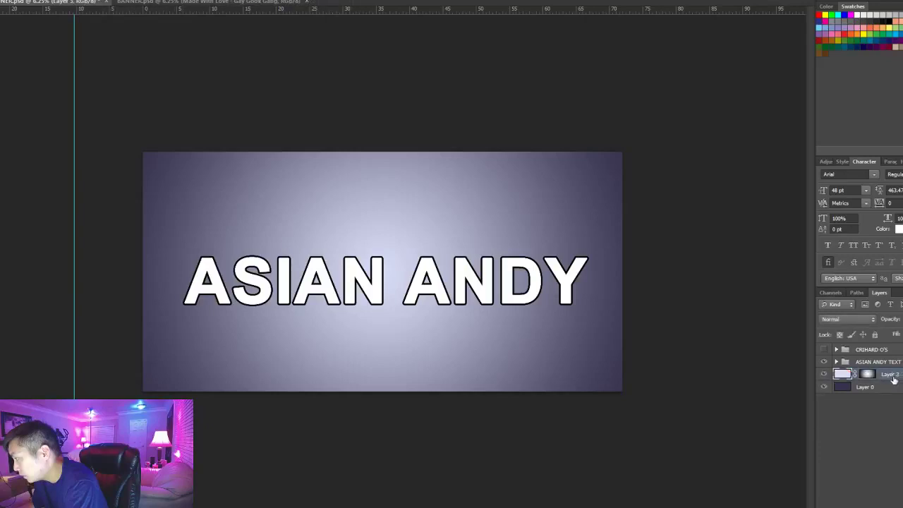
- Clear the CRIHARD O'S flag layers, dismiss the no-layers-selected error, and start File > Place
left_click(873, 351)
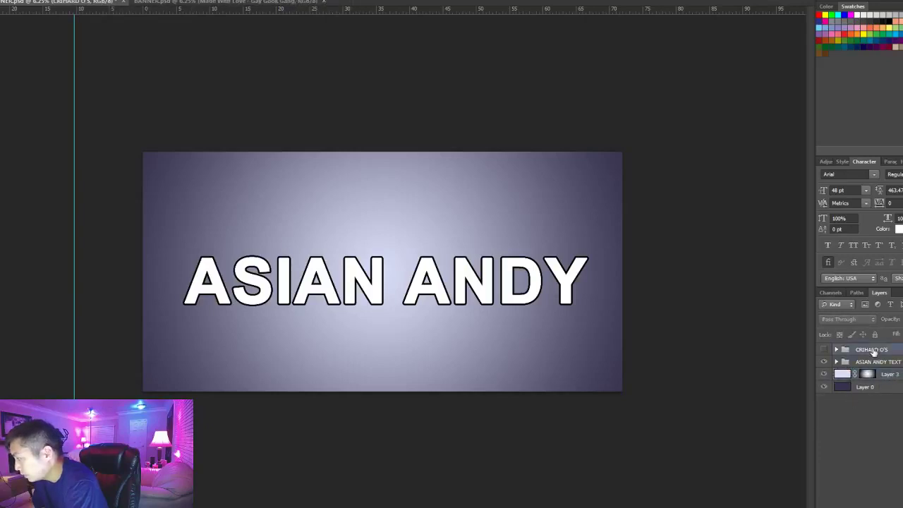
left_click(884, 422)
left_click(276, 228)
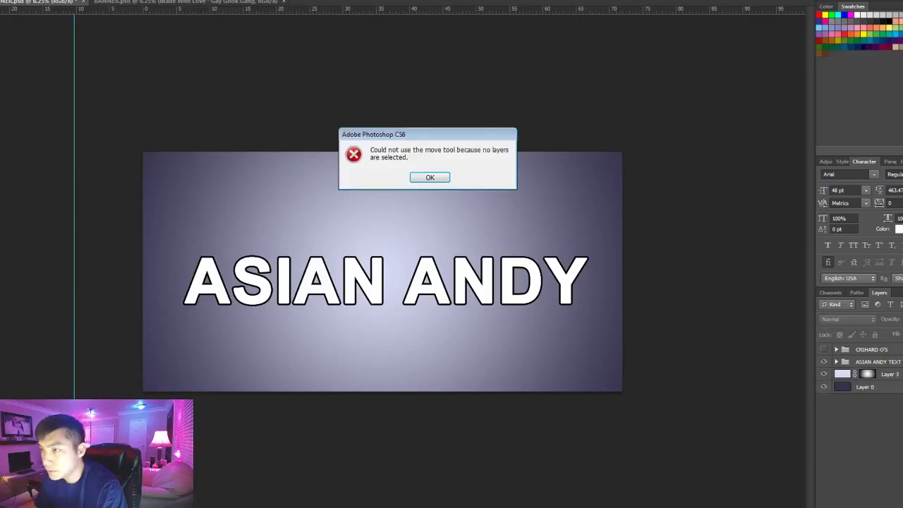
left_click(433, 177)
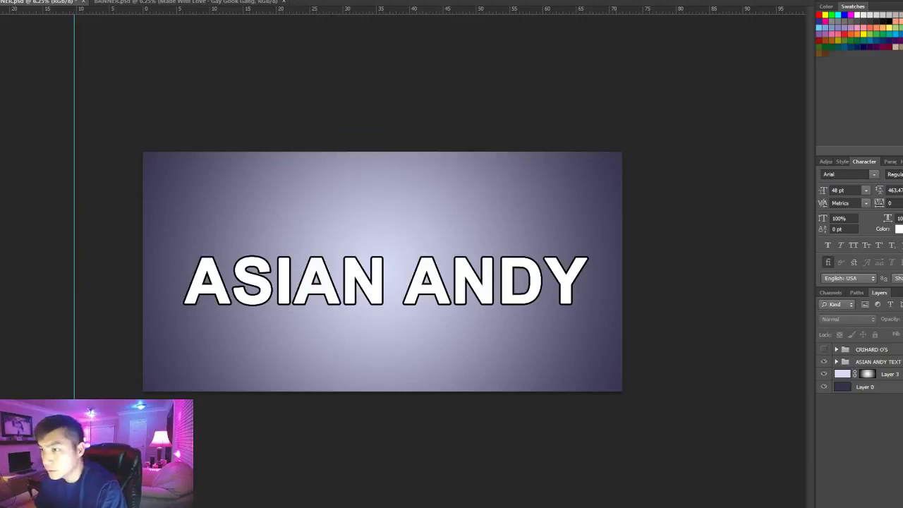
left_click(11, 1)
left_click(14, 143)
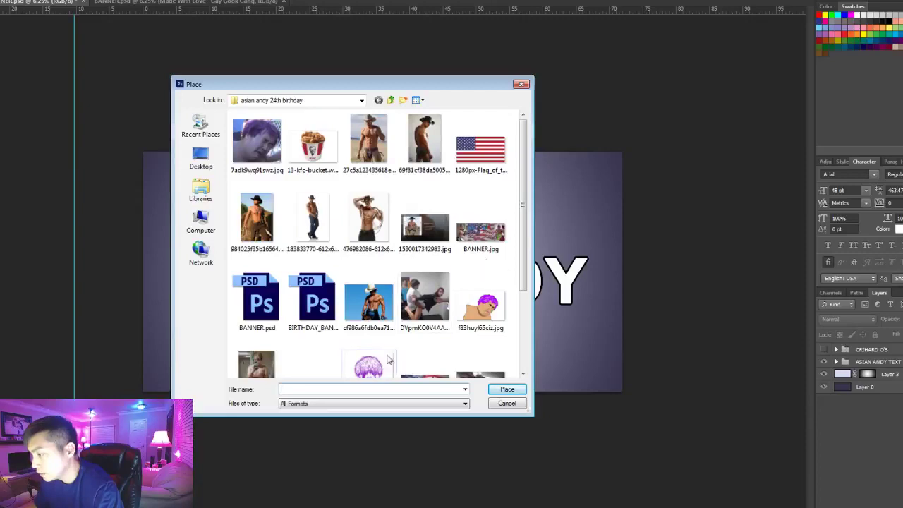
- Place the purple boy sketch and scale it up over the middle of the banner
double_click(385, 359)
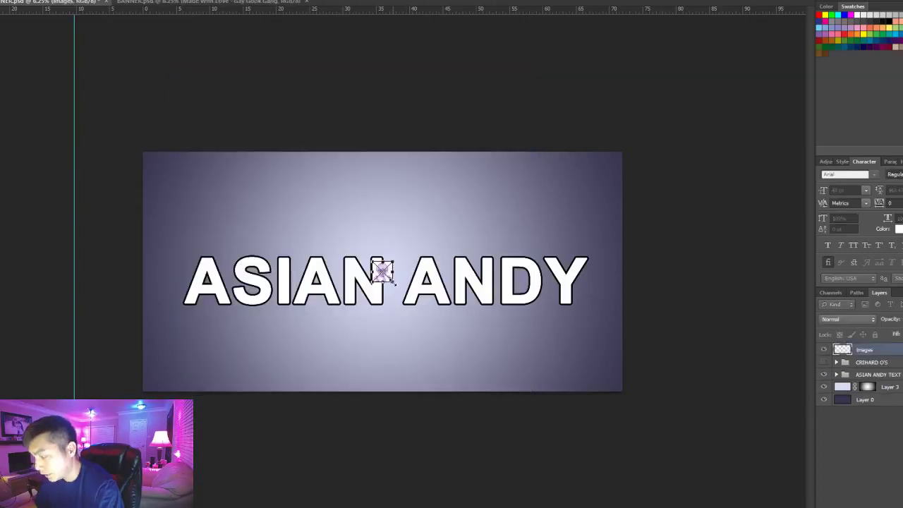
left_click_drag(395, 284, 513, 388)
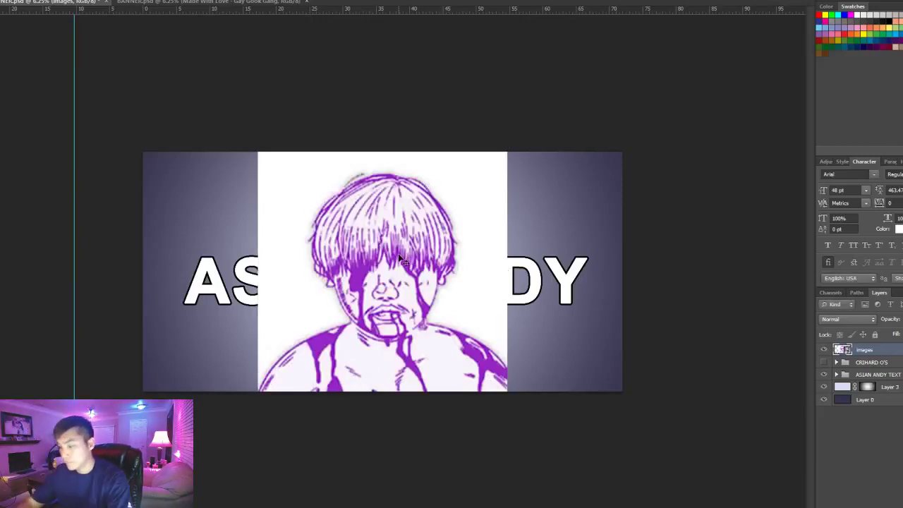
scroll(401, 260, "up", 1)
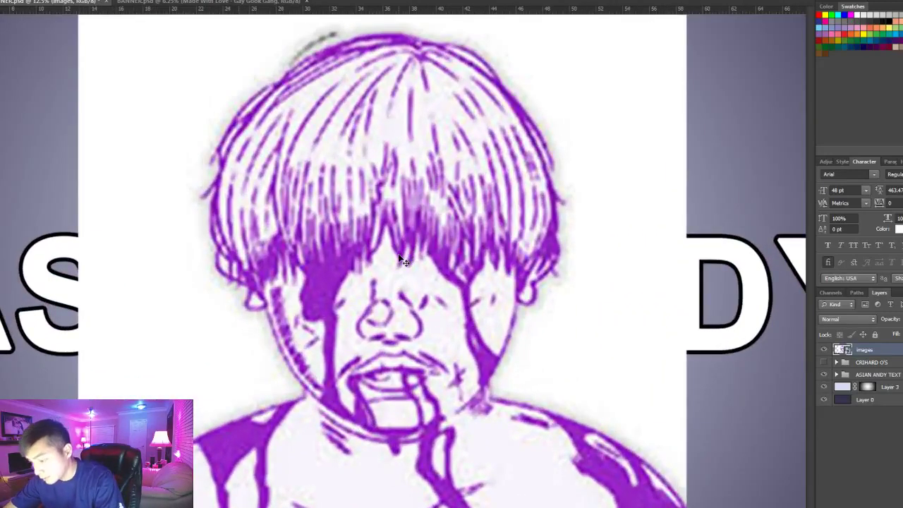
scroll(401, 259, "up", 1)
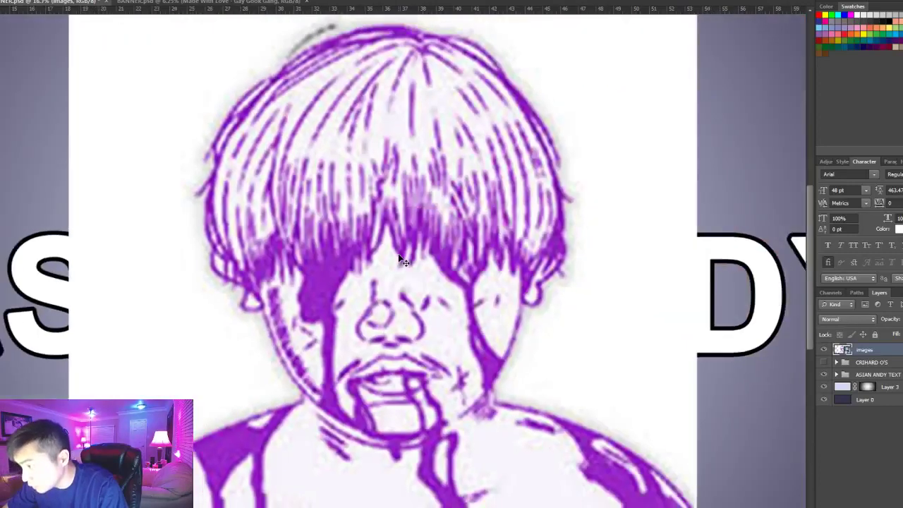
scroll(401, 260, "down", 2)
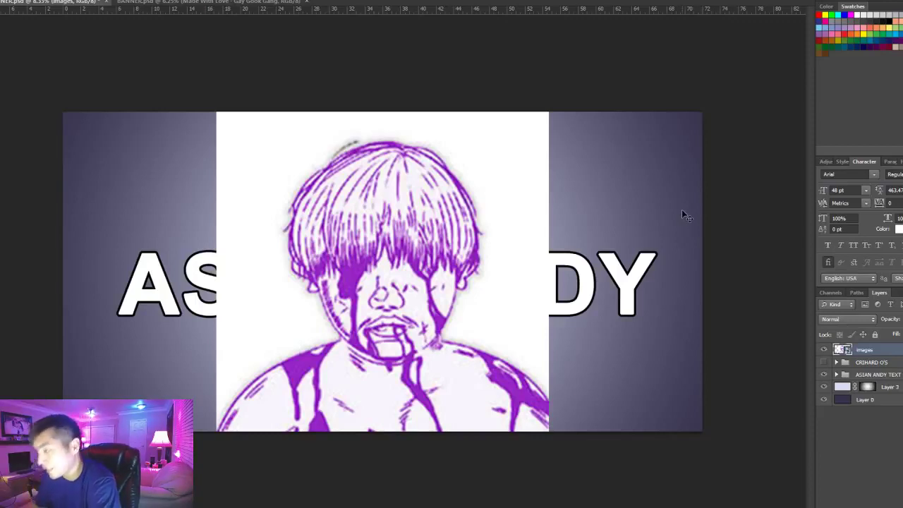
- Compare with BANNER.psd, then toggle the purple sketch's visibility on and off
left_click(203, 2)
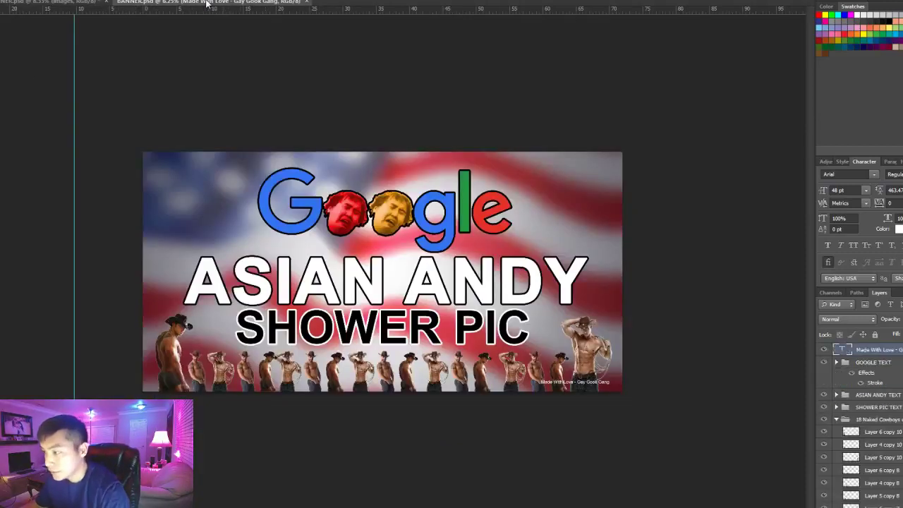
left_click(48, 2)
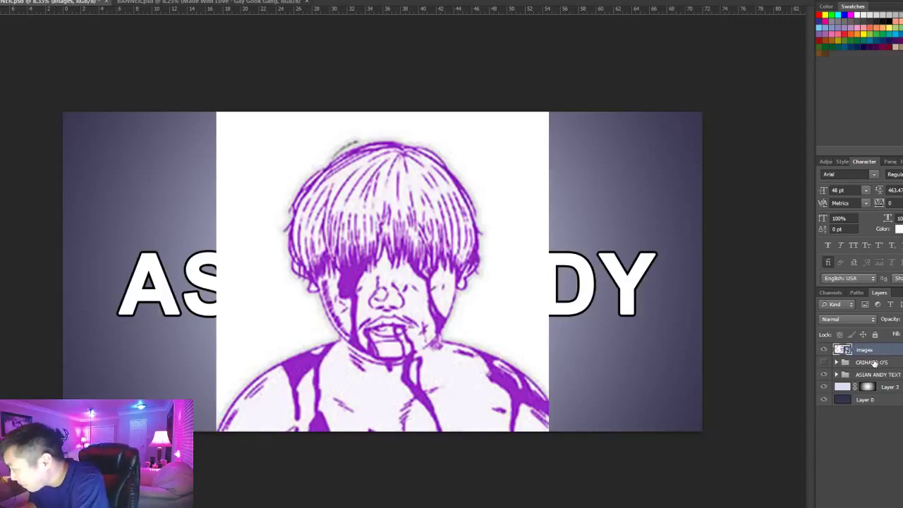
left_click(825, 350)
left_click(825, 353)
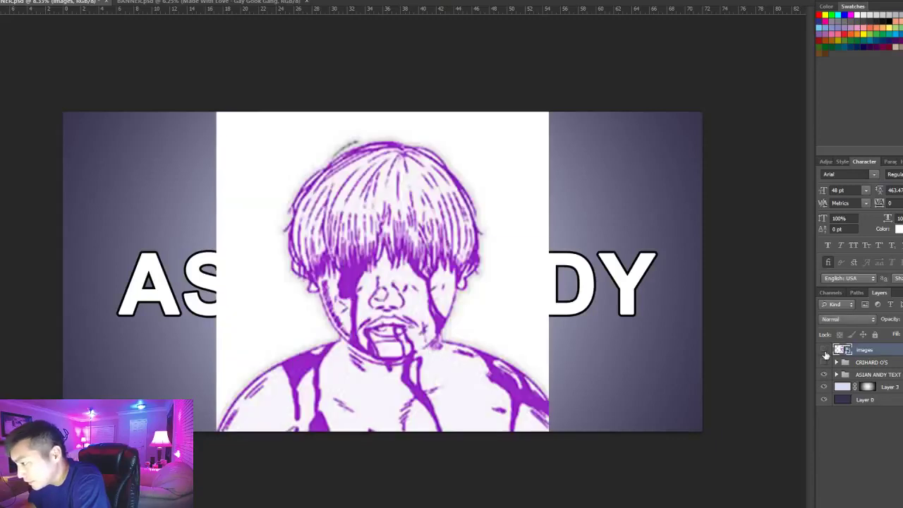
left_click(825, 351)
left_click(825, 350)
left_click(825, 350)
left_click(825, 351)
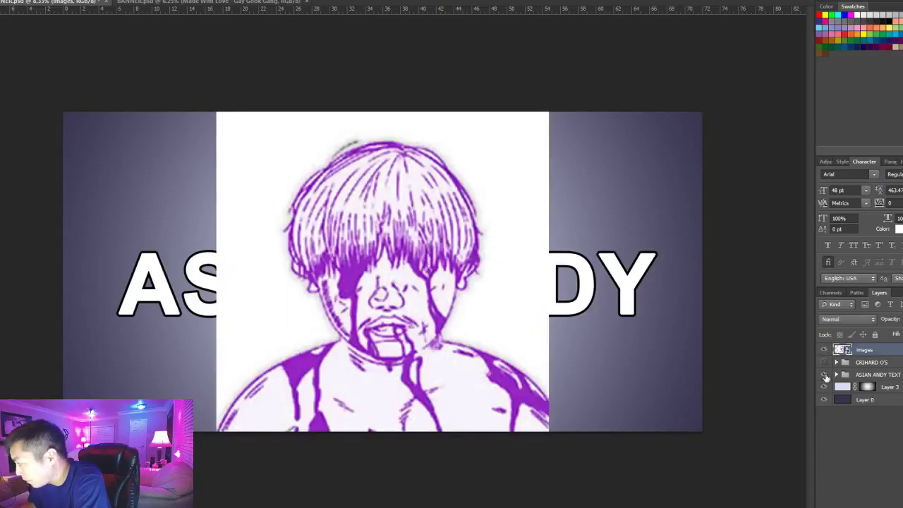
- Hide the ASIAN ANDY text and delete Layer 3's gradient layer mask
left_click(824, 375)
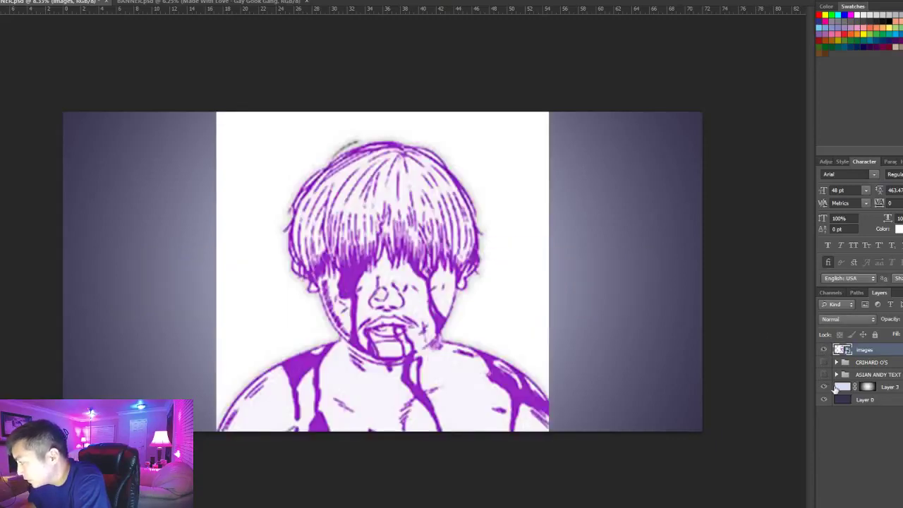
left_click(841, 386)
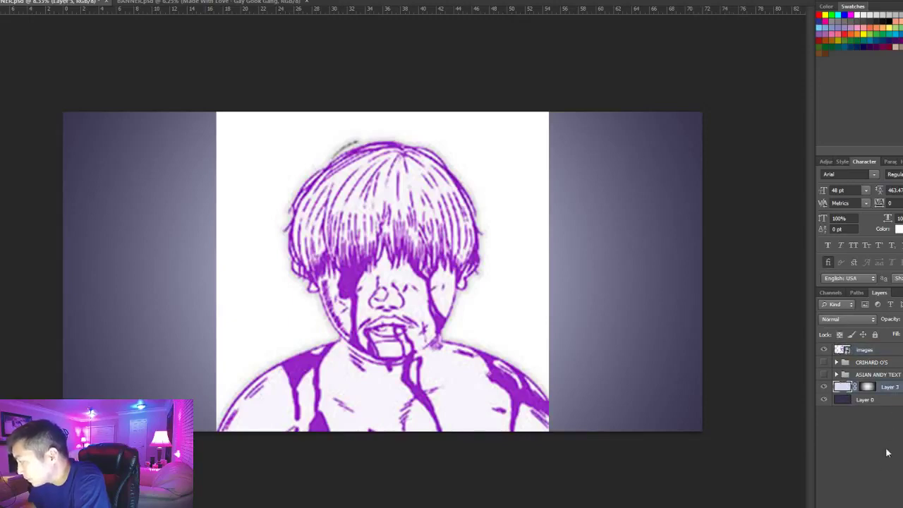
right_click(868, 387)
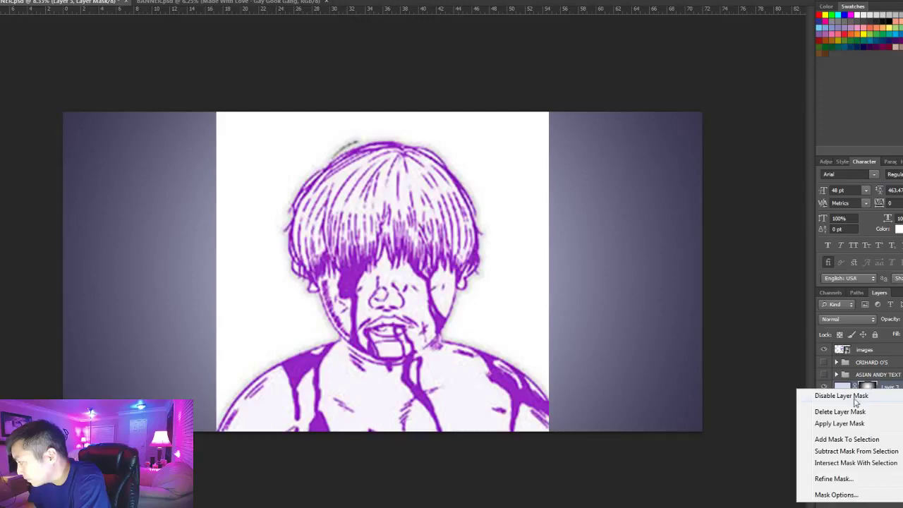
left_click(841, 412)
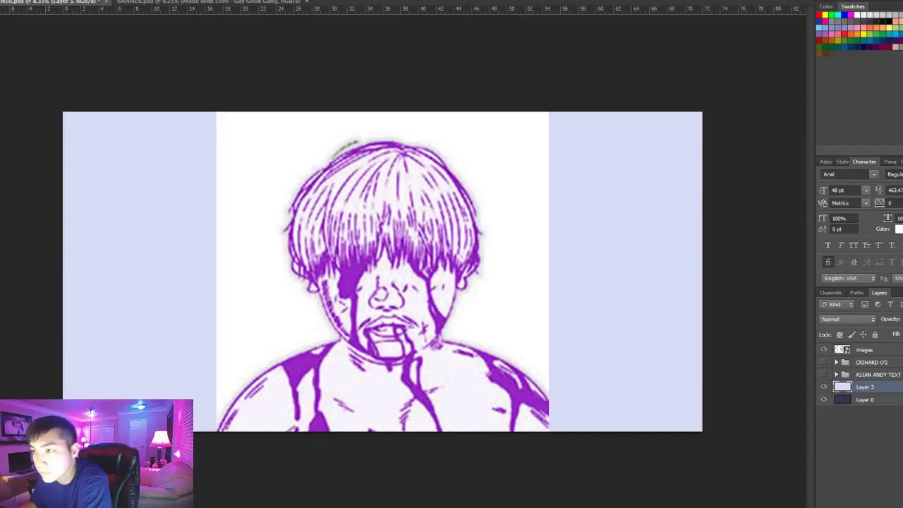
- Fill Layer 3 with white, then select the purple sketch layer
key("alt+e")
key("Escape")
key("i")
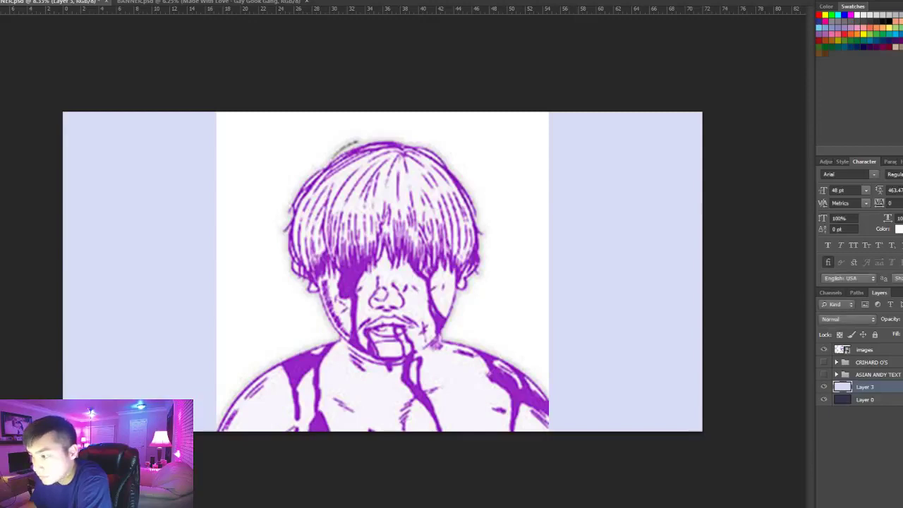
key("alt+BackSpace")
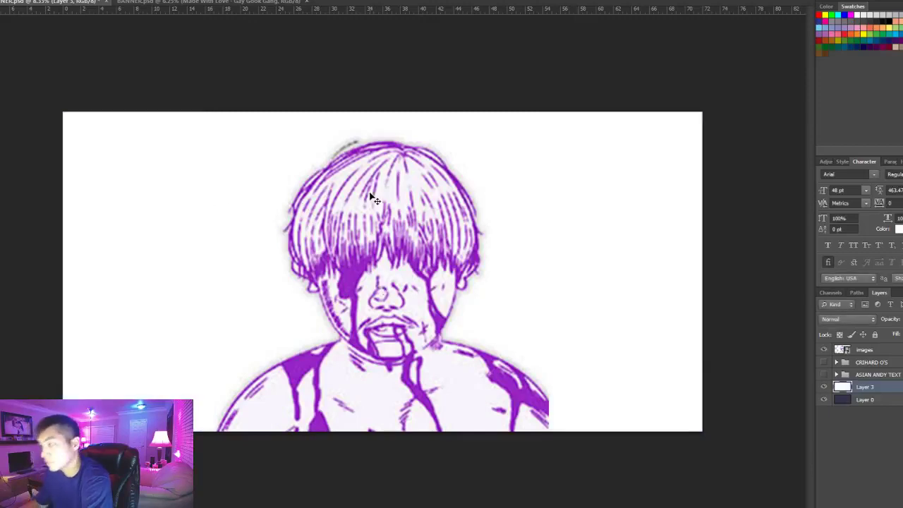
left_click(878, 351)
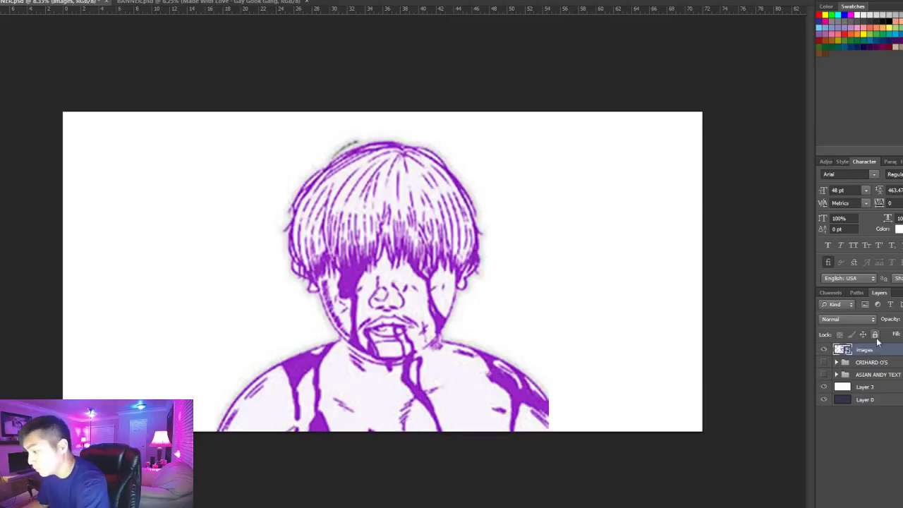
- Replace the sketch layer by placing images.jpg, resizing it, and committing the transform
key("Delete")
left_click(6, 2)
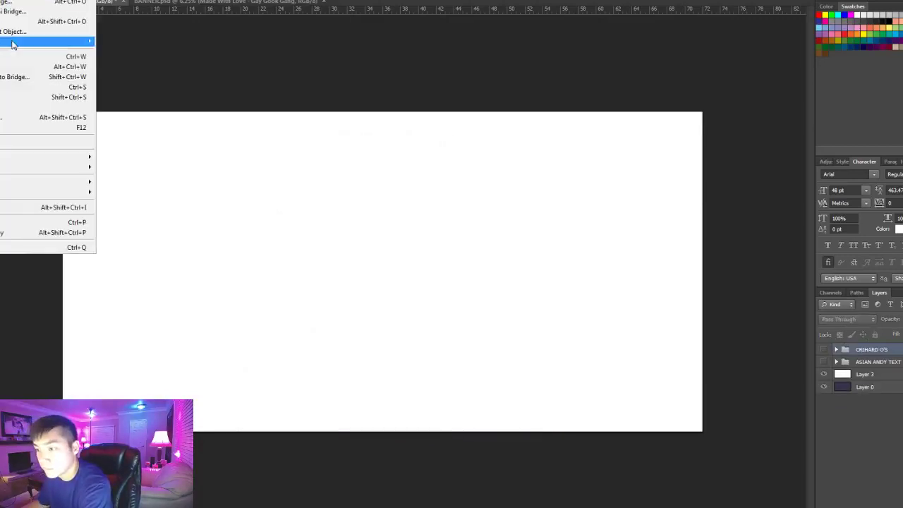
left_click(7, 140)
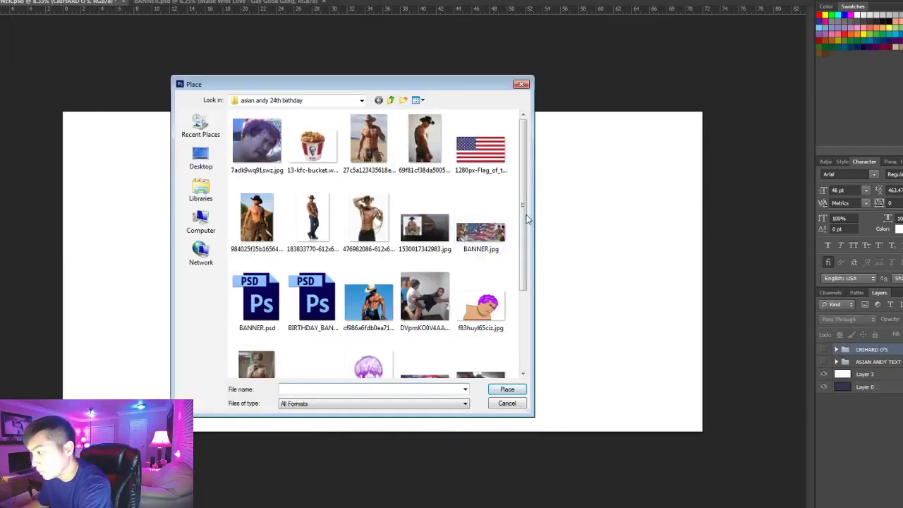
scroll(524, 218, "down", 3)
double_click(367, 256)
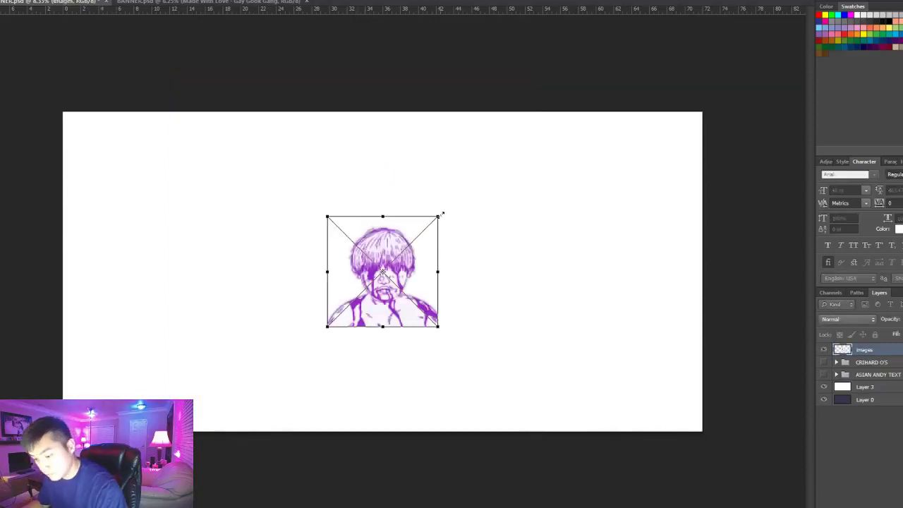
left_click_drag(442, 214, 500, 139)
left_click_drag(511, 131, 487, 164)
left_click_drag(403, 258, 411, 314)
left_click_drag(493, 224, 485, 235)
key("Return")
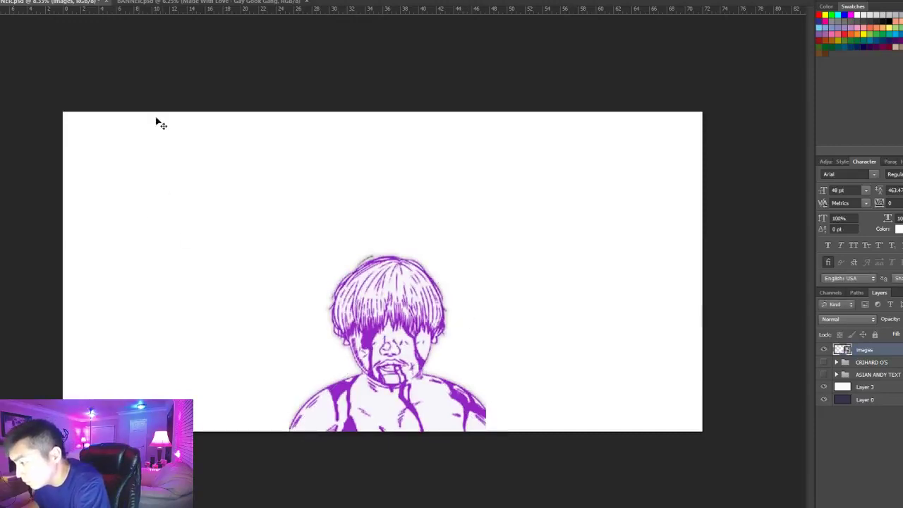
- Bring up Image > Image Size and move the dialog fully into view
left_click(56, 1)
left_click(20, 46)
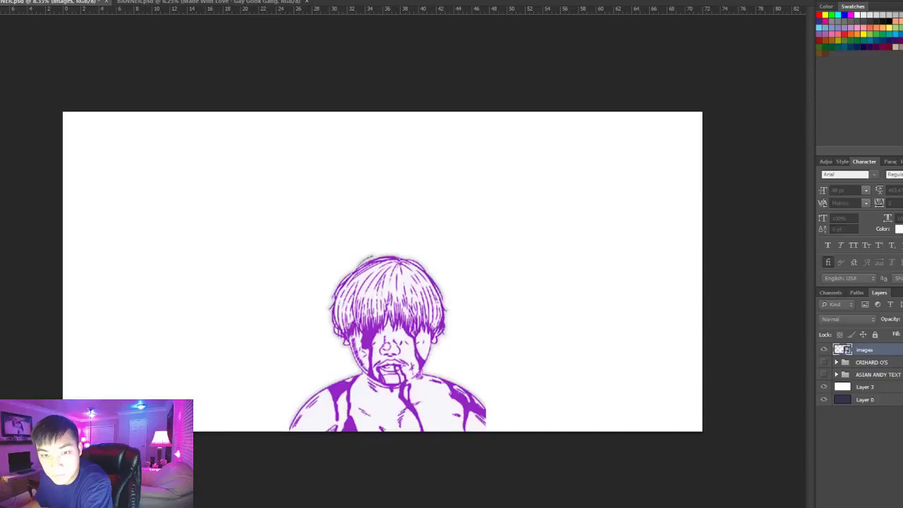
left_click_drag(2, 82, 180, 83)
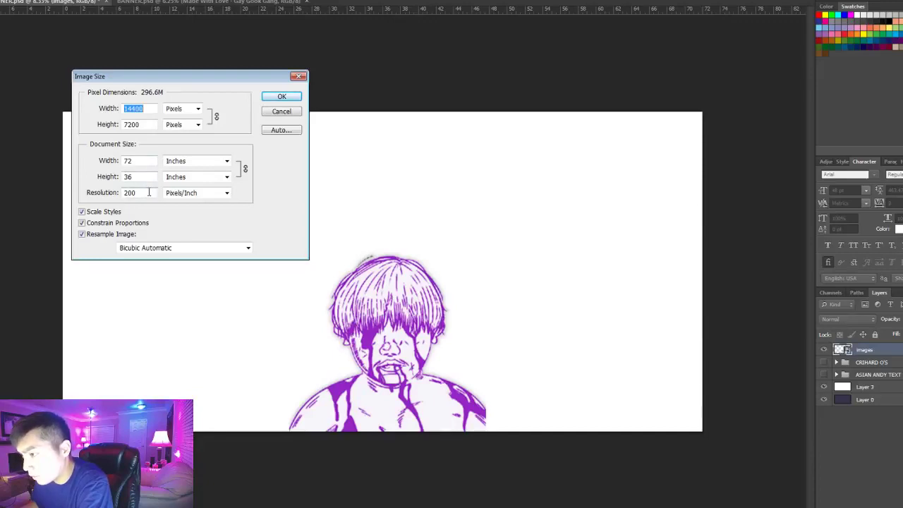
- Accept the 14400 × 7200 px, 200 px/inch image size with OK
left_click(275, 98)
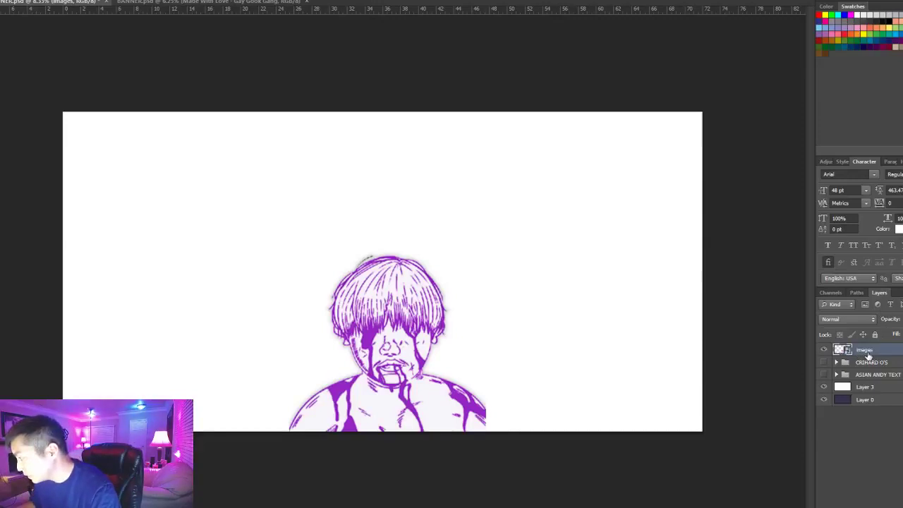
- Rasterize the Images layer and zoom in on the figure's right shoulder
right_click(868, 357)
left_click(847, 89)
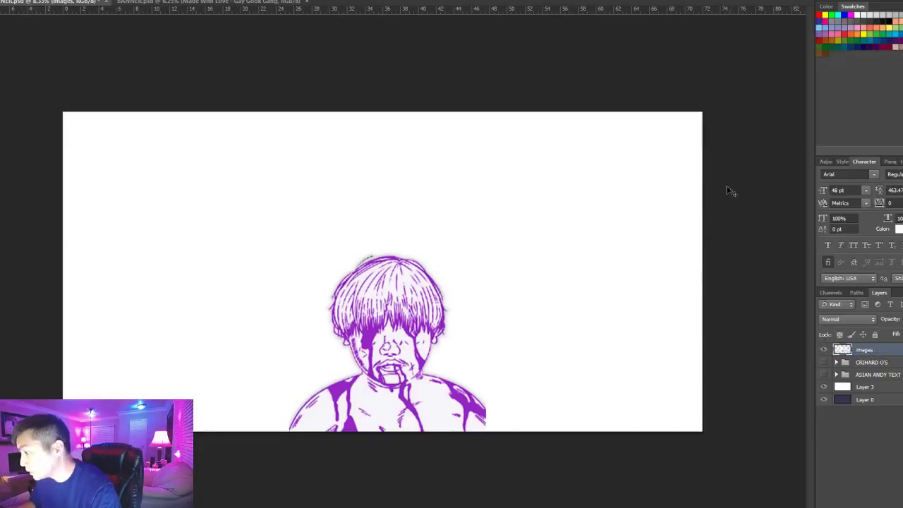
key("ctrl+plus")
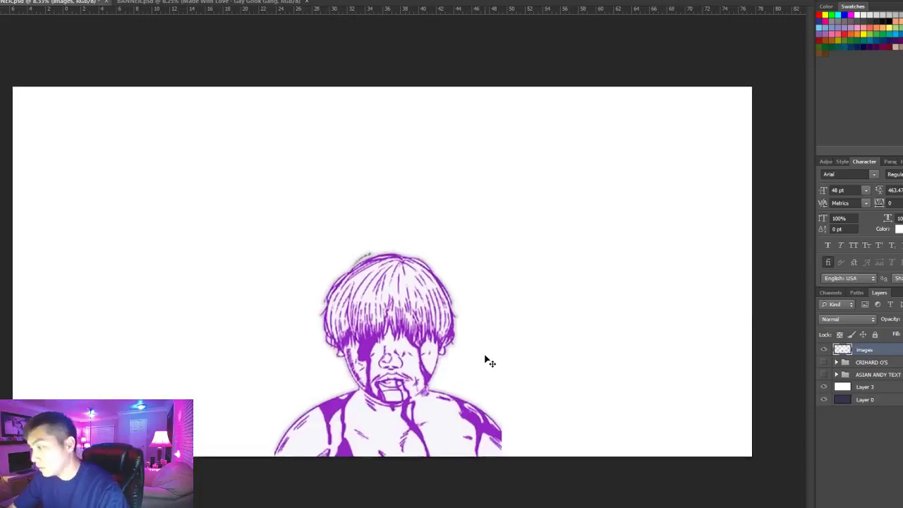
left_click_drag(494, 394, 328, 244)
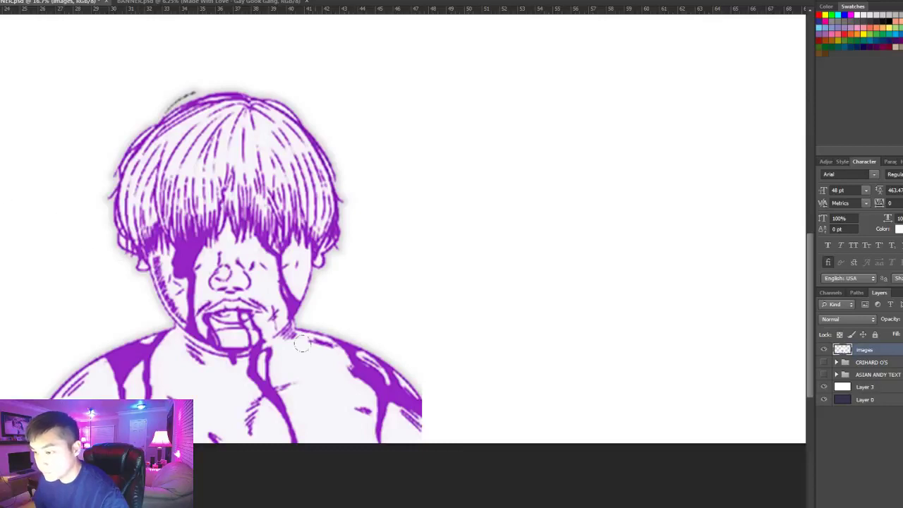
- Switch to purple, set brush hardness to 100, and paint the shoulder outline, undoing the stroke
key("x")
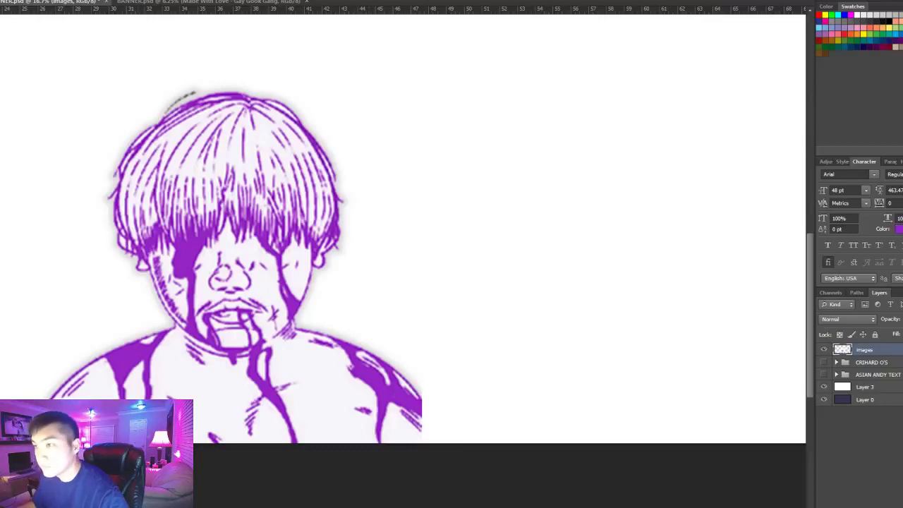
right_click(8, 17)
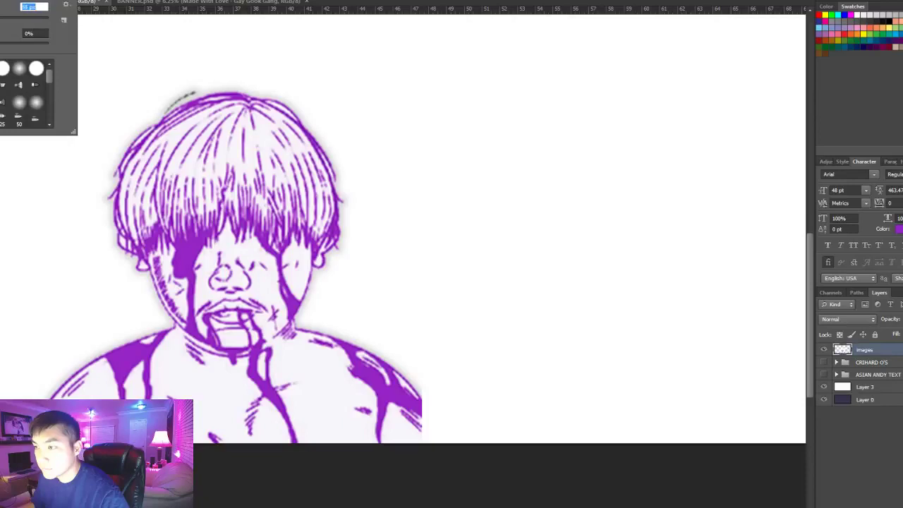
key("Tab")
type("100")
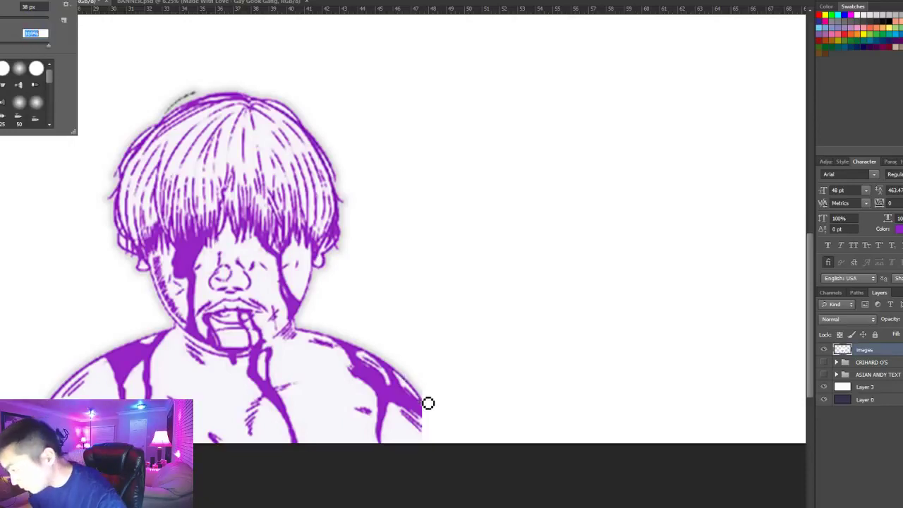
key("Return")
mouse_move(430, 409)
left_mouse_down()
mouse_move(454, 448)
mouse_move(448, 436)
left_mouse_up()
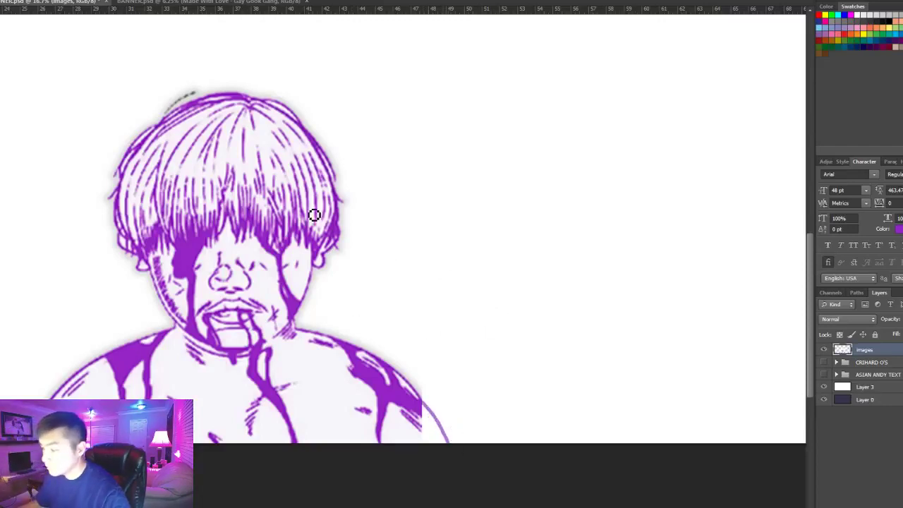
key("ctrl+z")
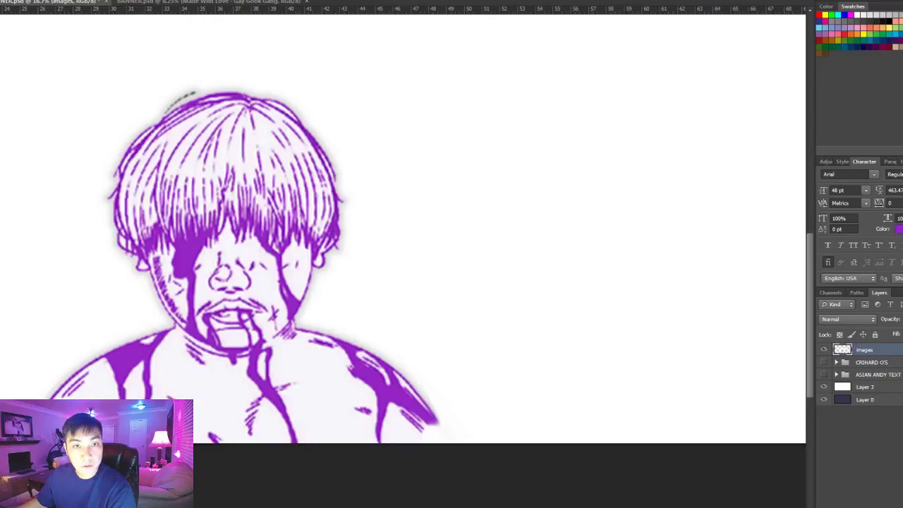
key("alt+Tab")
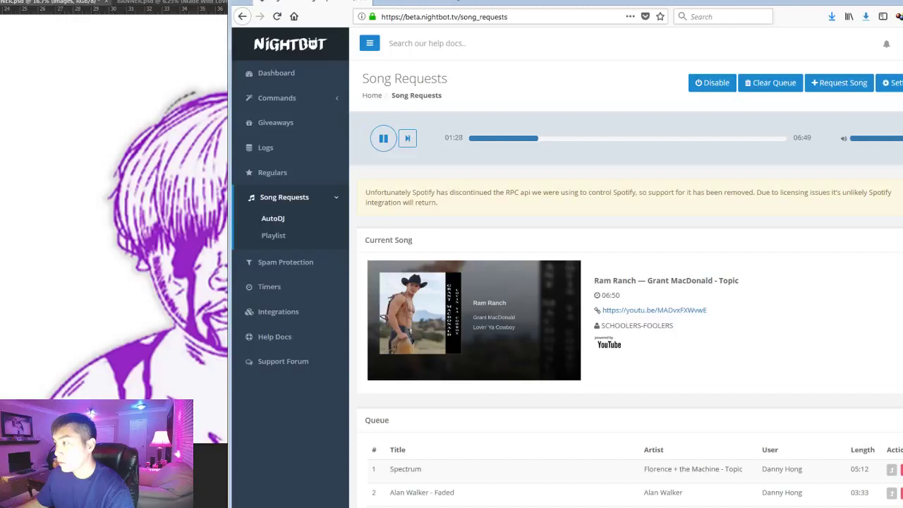
key("F11")
scroll(325, 264, "down", 2)
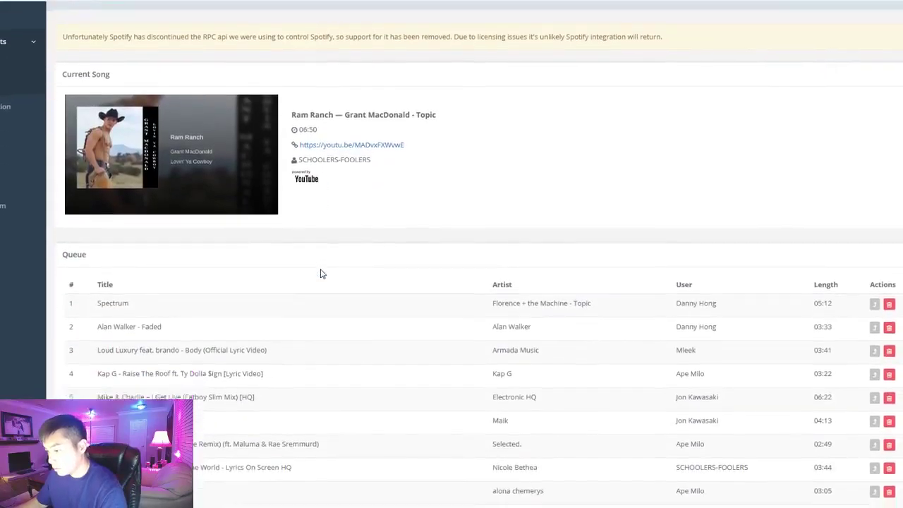
scroll(319, 274, "down", 3)
scroll(318, 271, "down", 2)
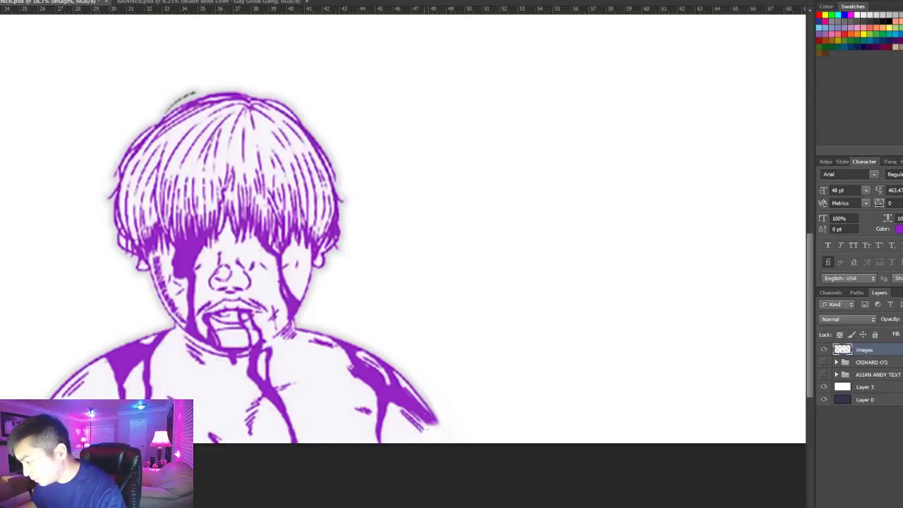
- Brush solid purple over the gaps at the right shoulder tip
mouse_move(427, 428)
left_mouse_down()
mouse_move(451, 446)
mouse_move(435, 437)
mouse_move(434, 450)
mouse_move(431, 426)
mouse_move(437, 457)
left_mouse_up()
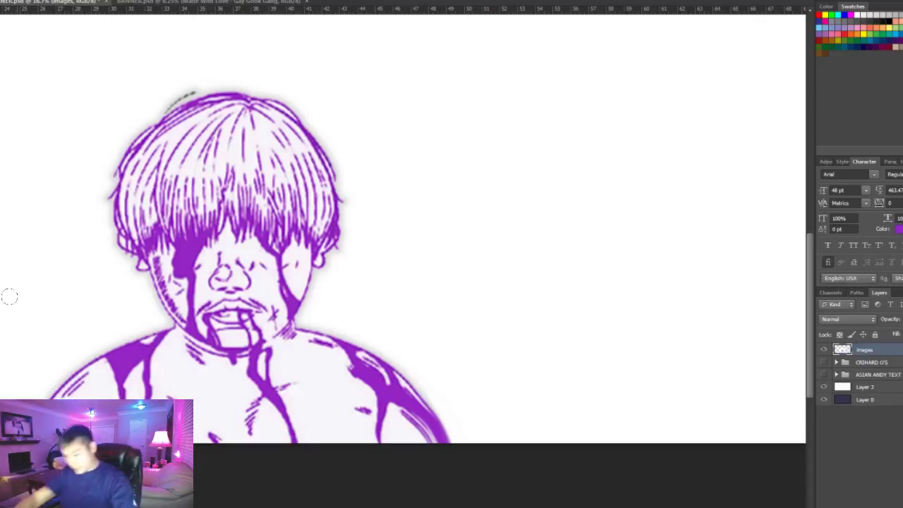
- Free-transform the purple sketch slightly smaller and lower it to the banner's bottom edge
key("v")
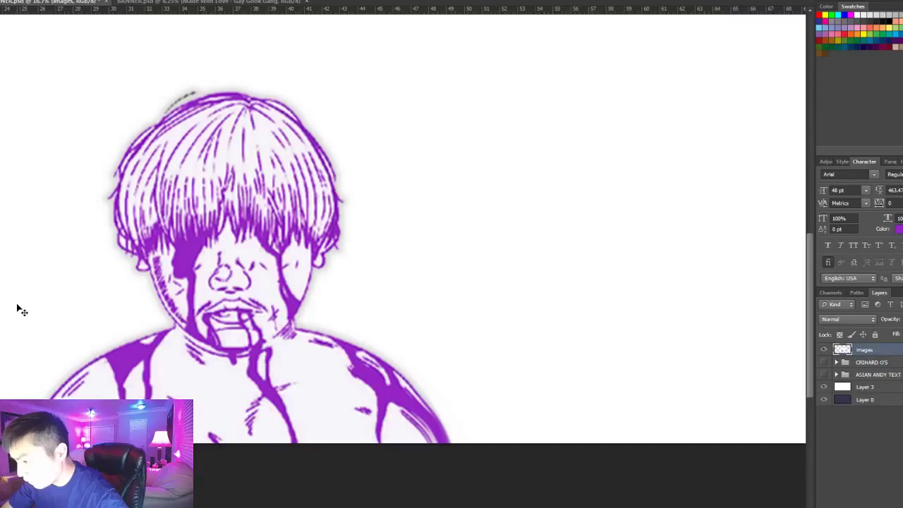
key("ctrl+minus")
key("ctrl+minus")
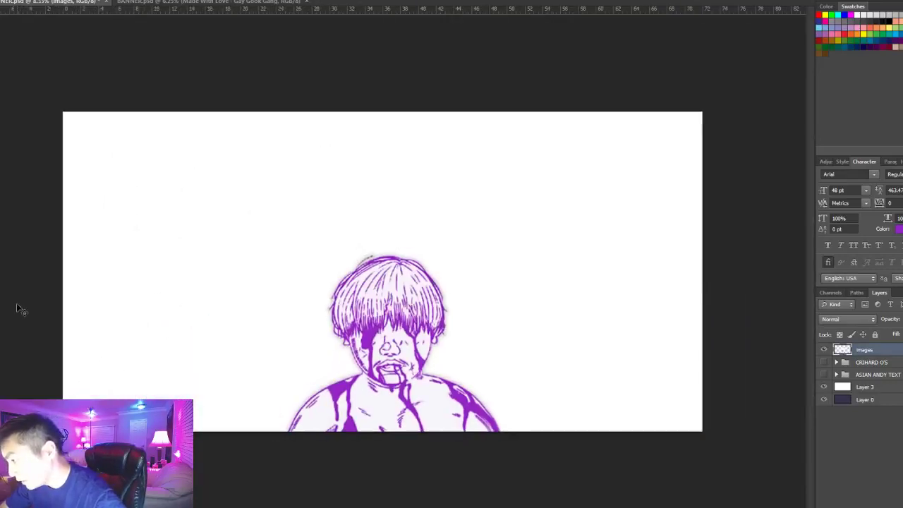
key("b")
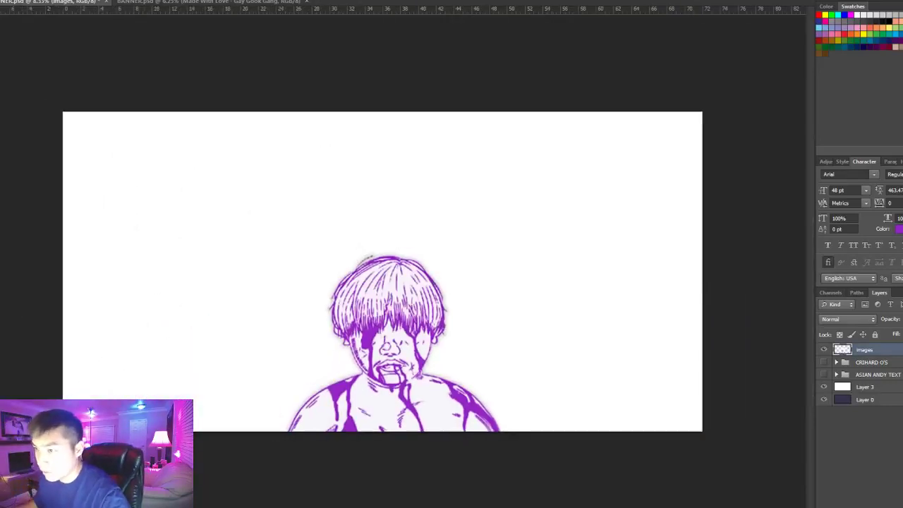
key("ctrl+t")
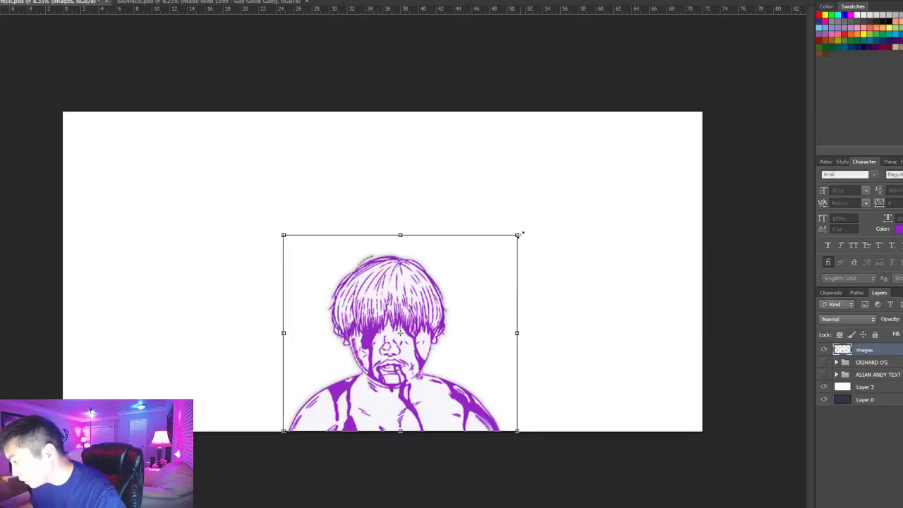
left_click_drag(519, 234, 509, 242)
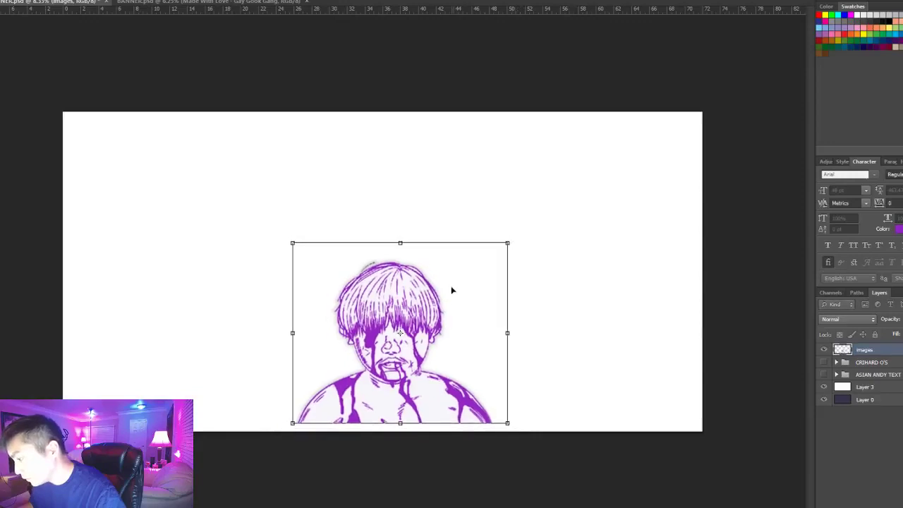
left_click_drag(412, 293, 412, 300)
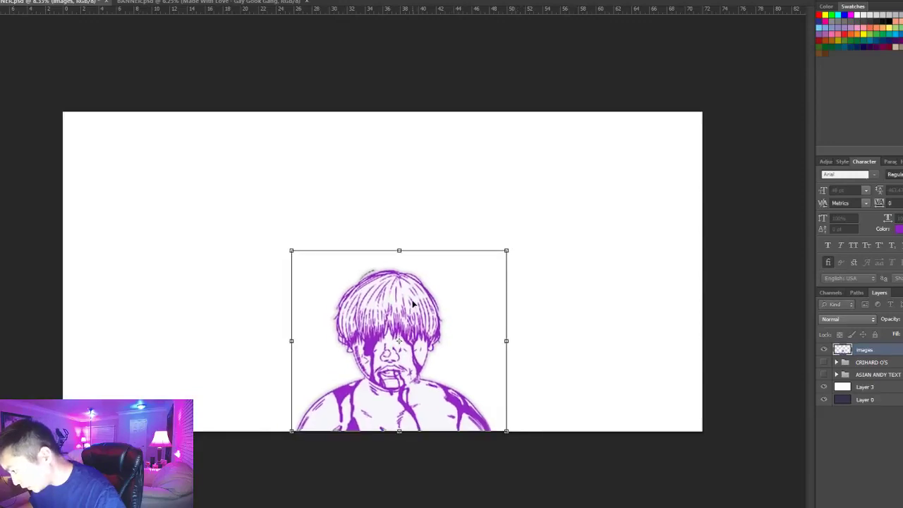
key("Return")
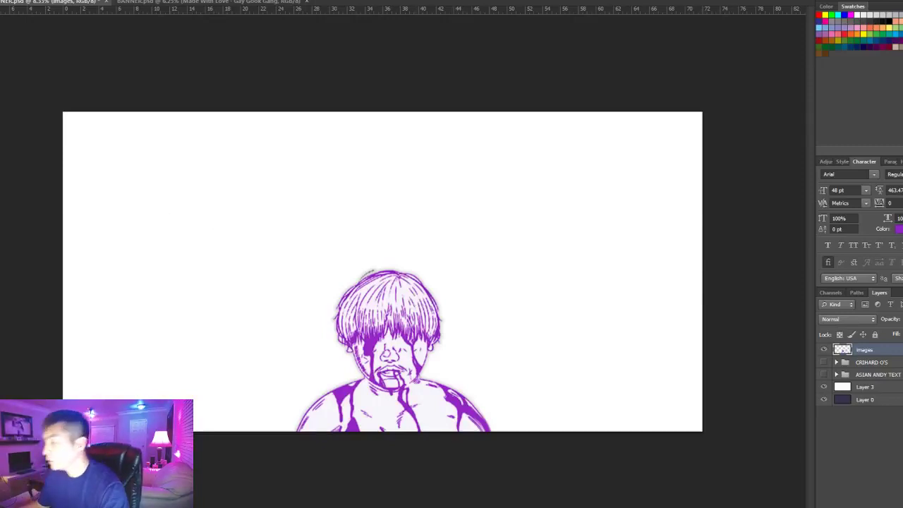
- Show the ASIAN ANDY TEXT group, stack it above the Images layer, and raise the title
left_click(824, 374)
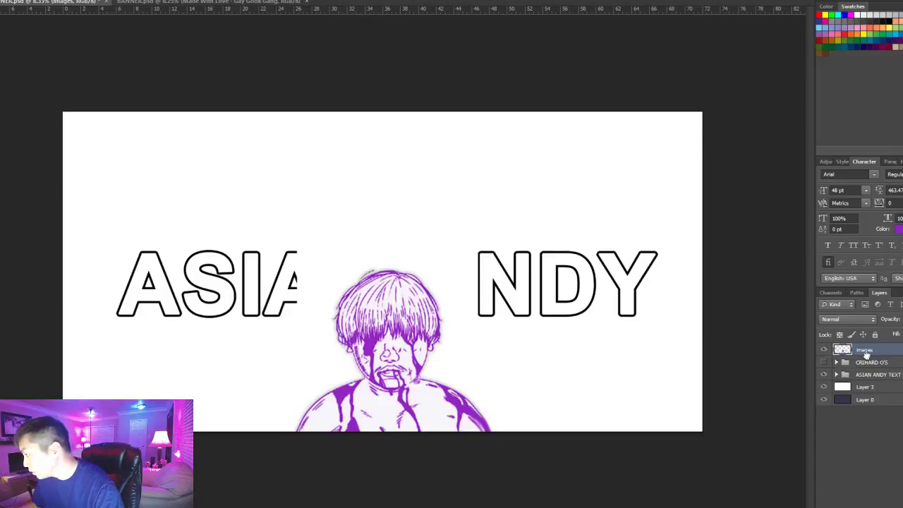
left_click_drag(865, 355, 872, 381)
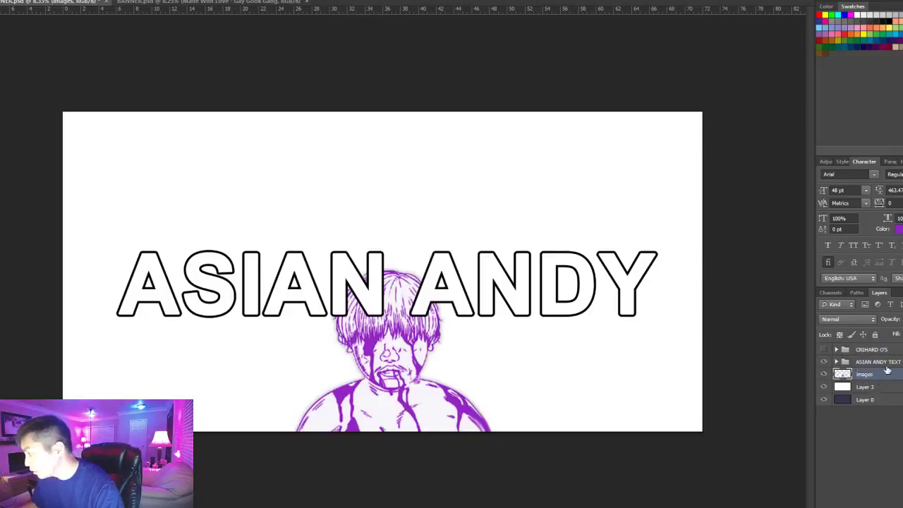
left_click(885, 362)
left_click_drag(449, 292, 441, 230)
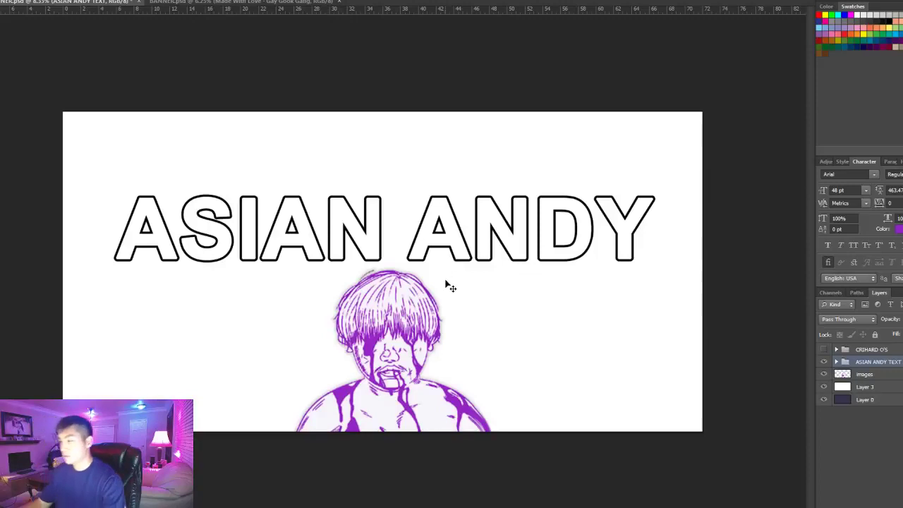
- Duplicate the ASIAN ANDY TEXT group and drag the copied title above the original line
right_click(893, 367)
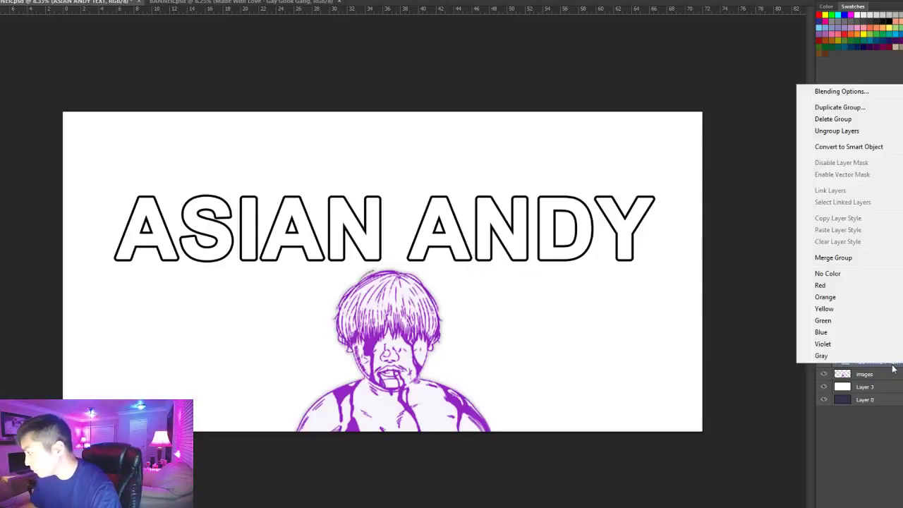
left_click(855, 107)
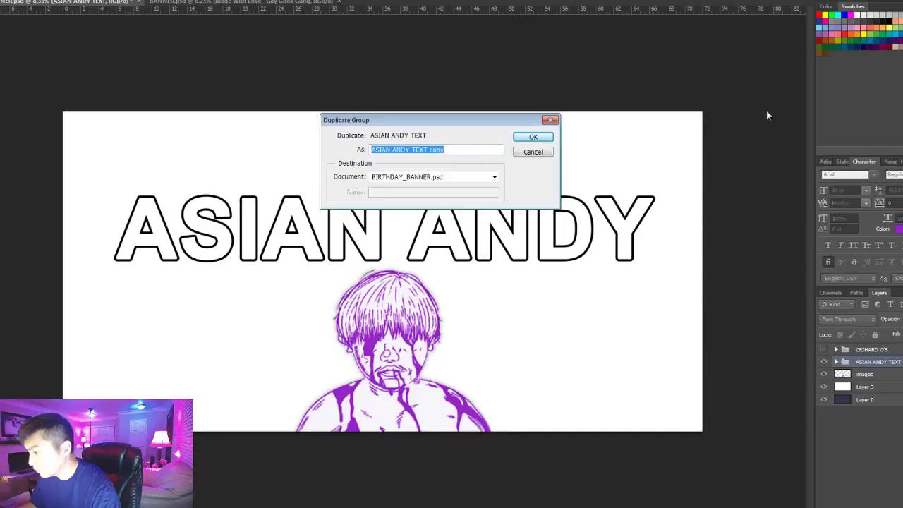
left_click(523, 138)
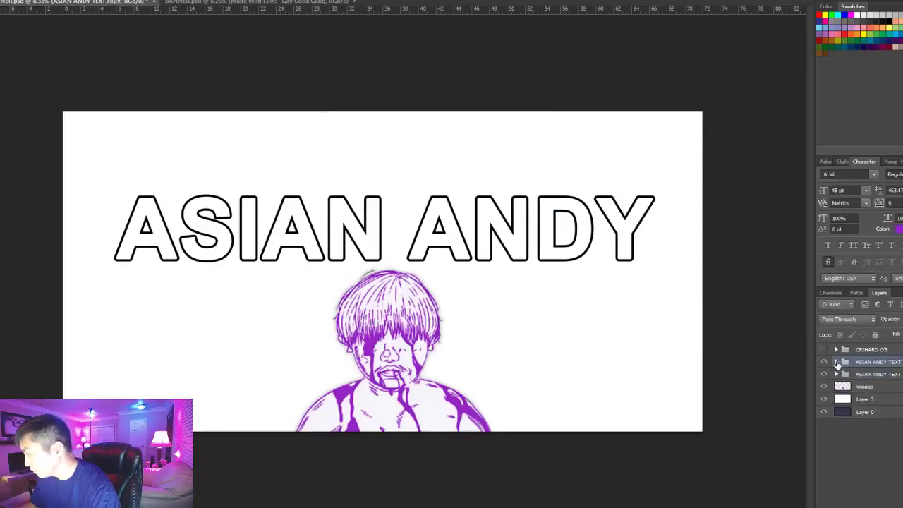
left_click(836, 362)
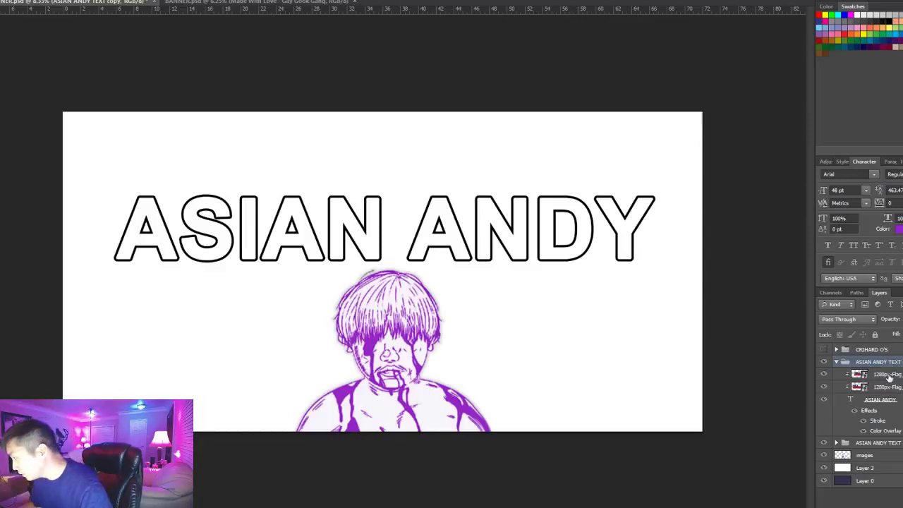
left_click(837, 362)
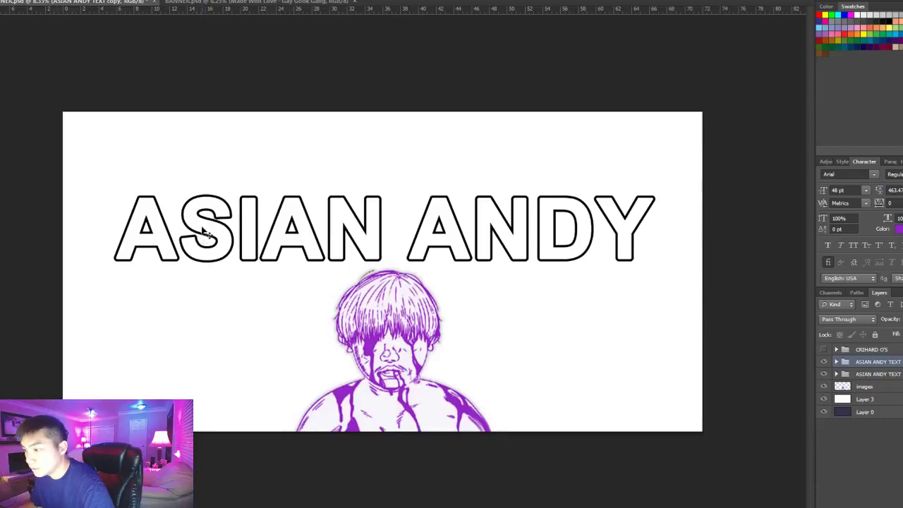
left_click_drag(205, 231, 200, 158)
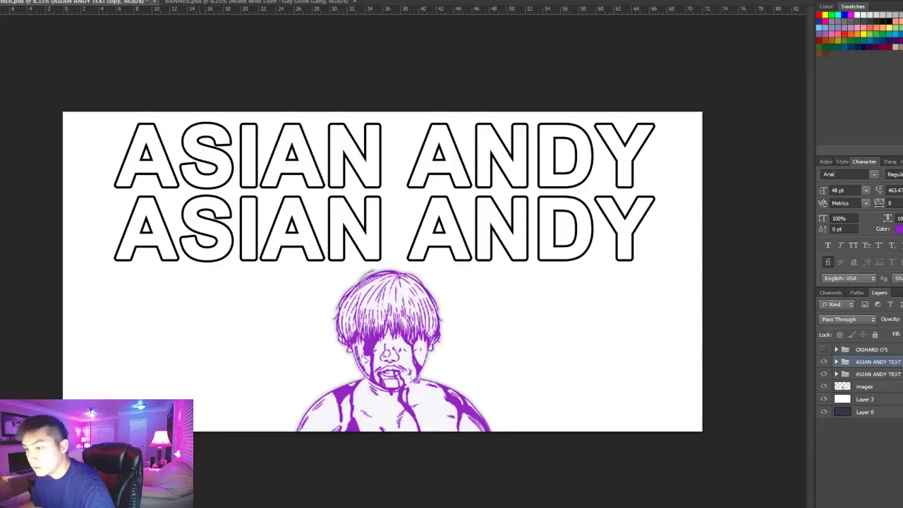
- Retype the top line as HAPPY BIRTHDAY and reduce its horizontal scale so it fits the banner
left_click_drag(653, 152, 111, 148)
type("HA")
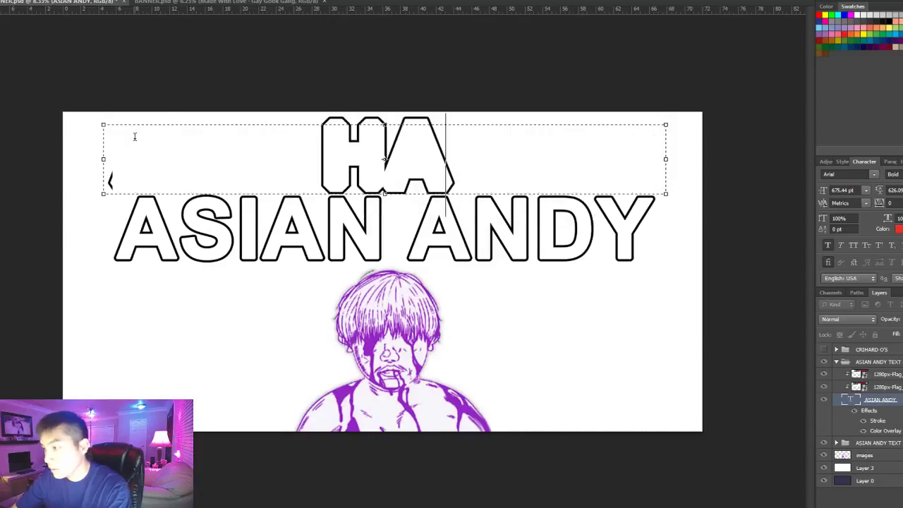
type("PPY")
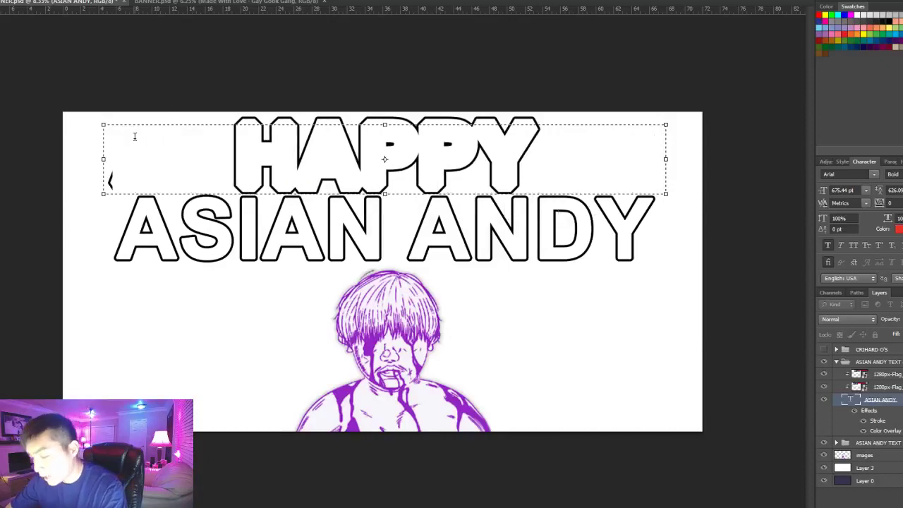
type(" BIRTH")
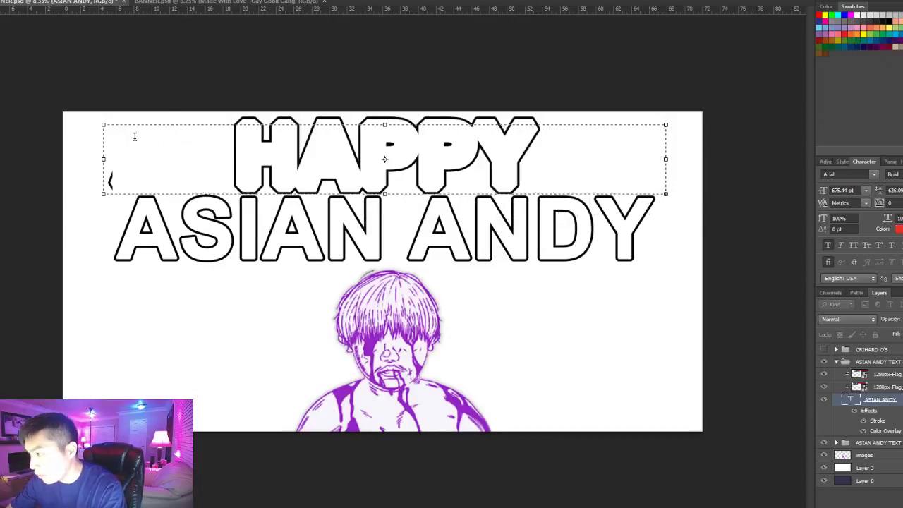
key("ctrl+a")
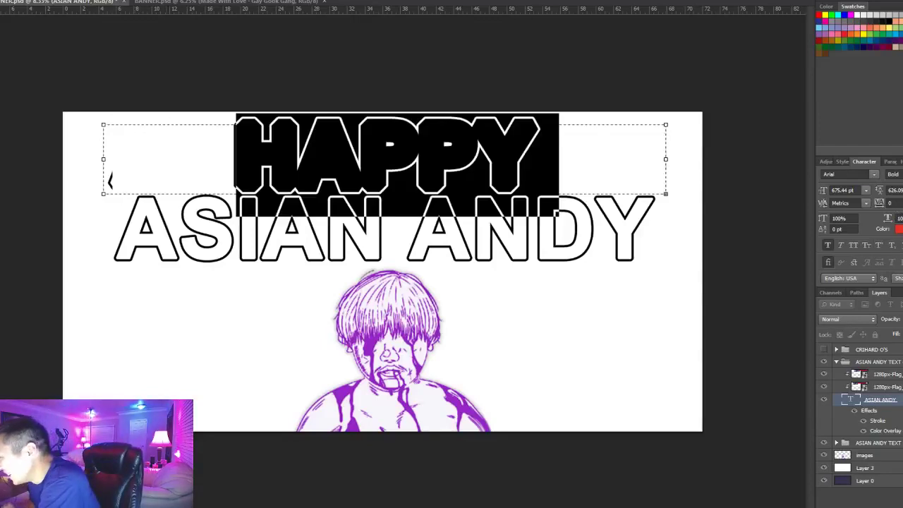
left_click(898, 218)
key("Down")
key("Down")
key("Down")
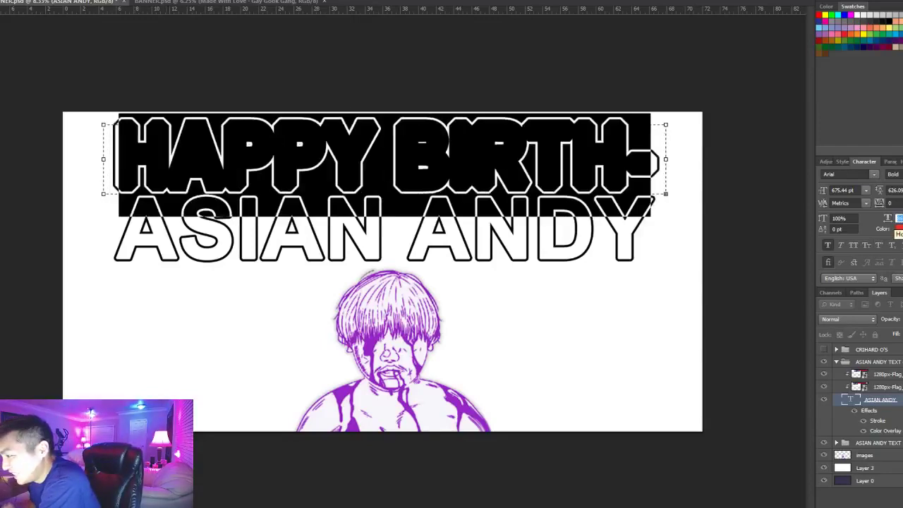
key("Down")
key("Down")
key("Down")
key("Down")
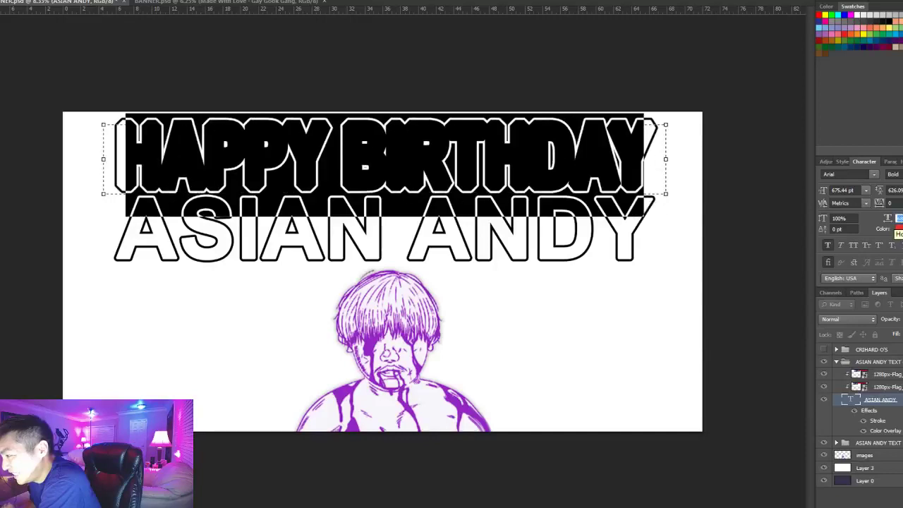
key("Up")
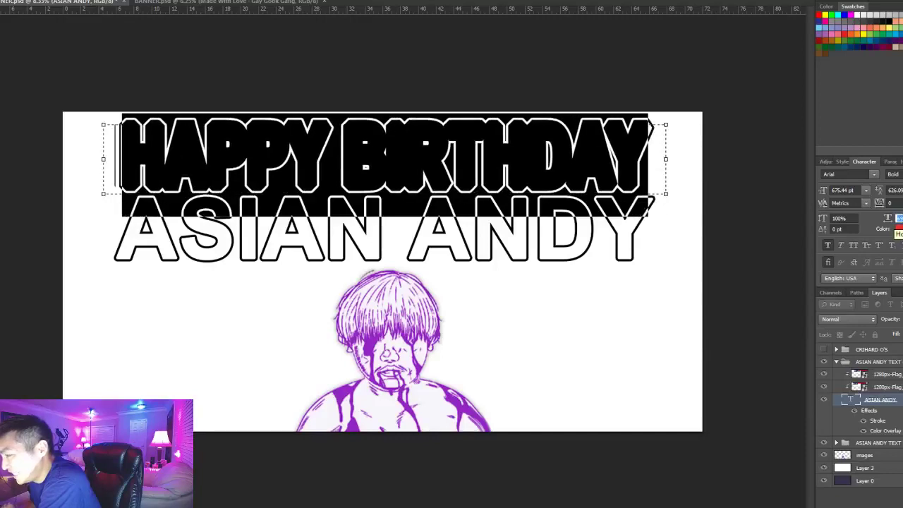
left_click(66, 153)
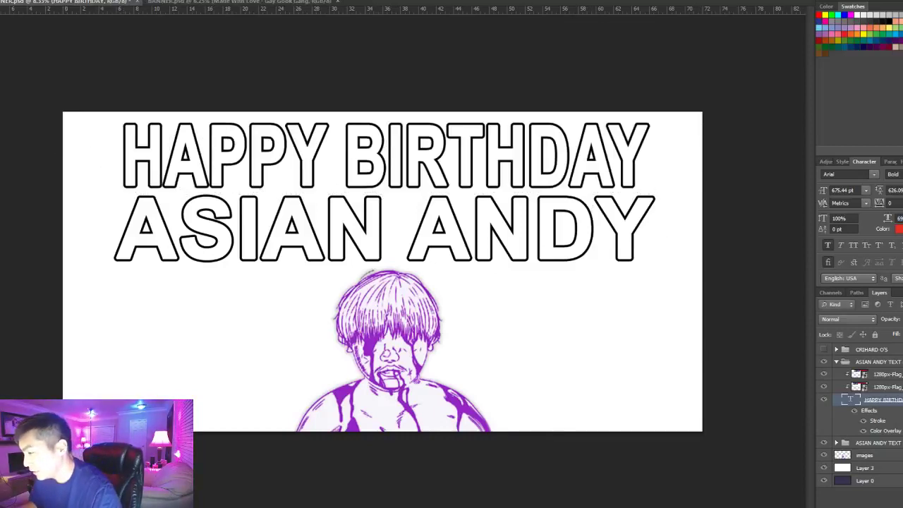
- Rename the copied text group to HAPPY BIRTHDAY and collapse it in the Layers panel
left_click(895, 363)
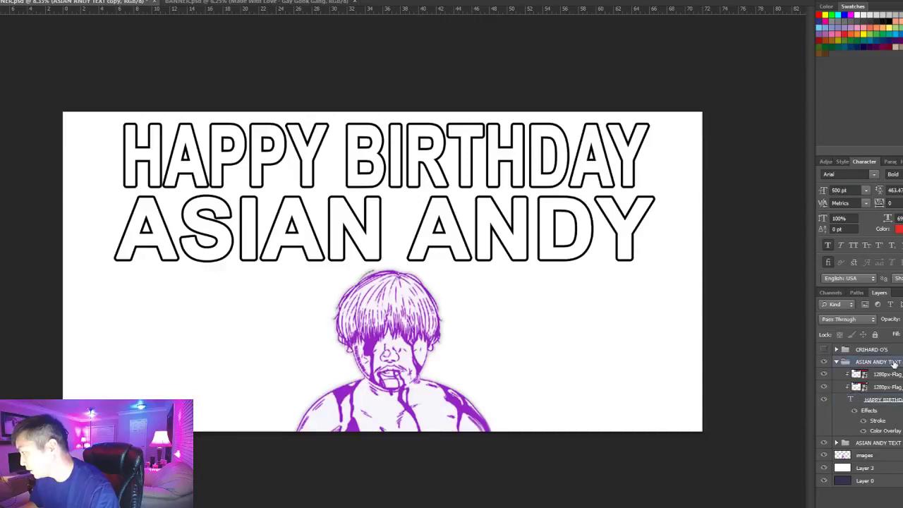
double_click(881, 363)
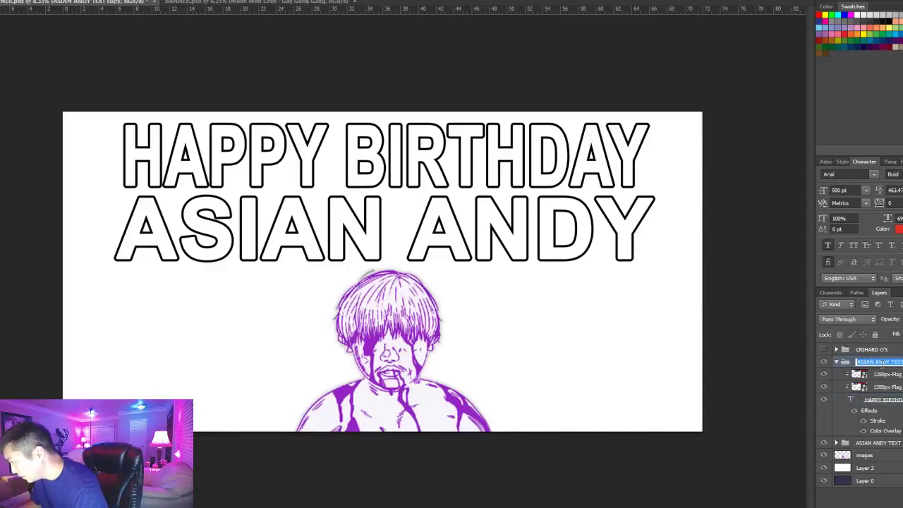
type("hap")
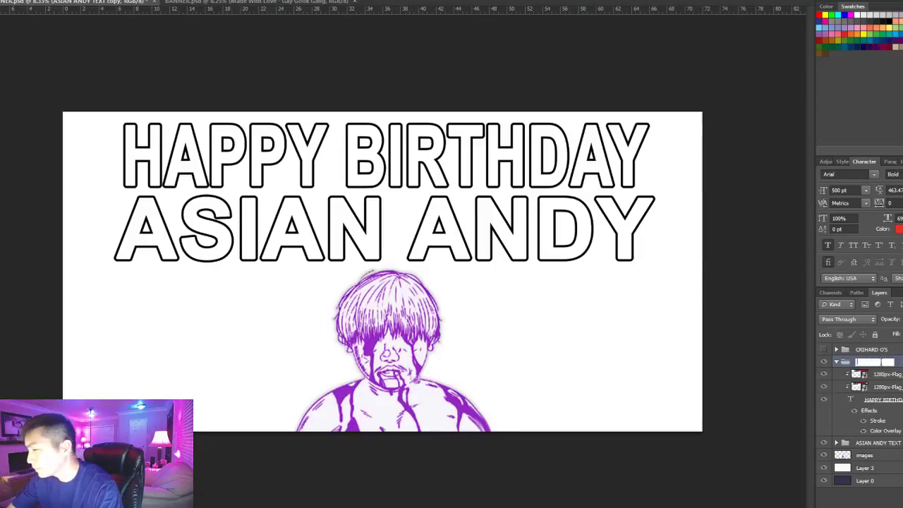
type("HAPPY B")
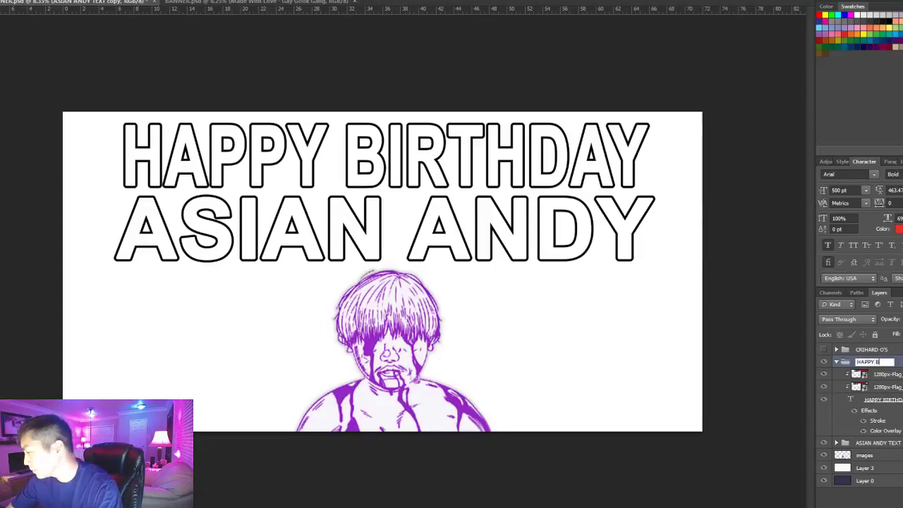
type("IRTHDAY")
key("Return")
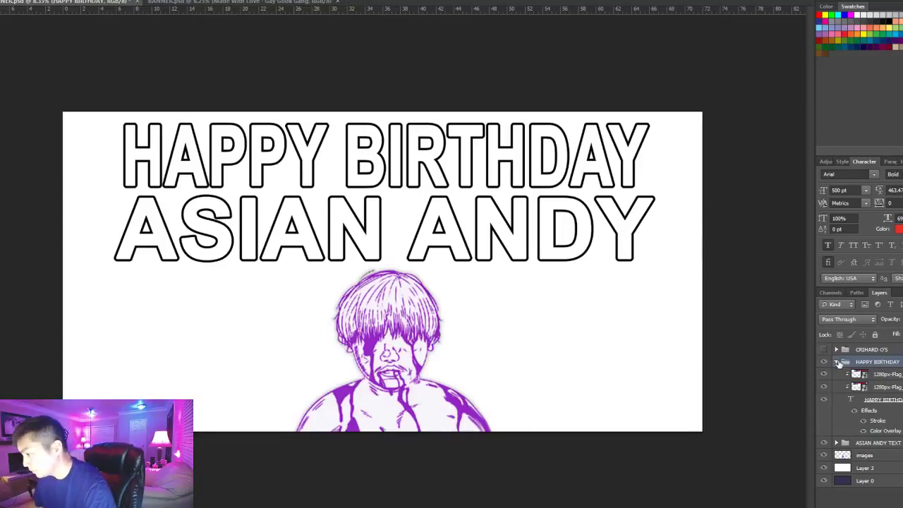
left_click(837, 362)
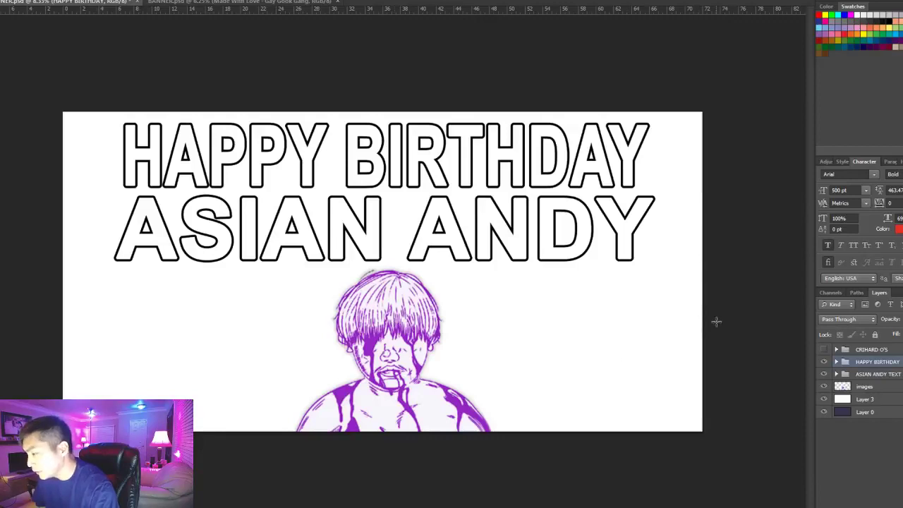
left_click(862, 387)
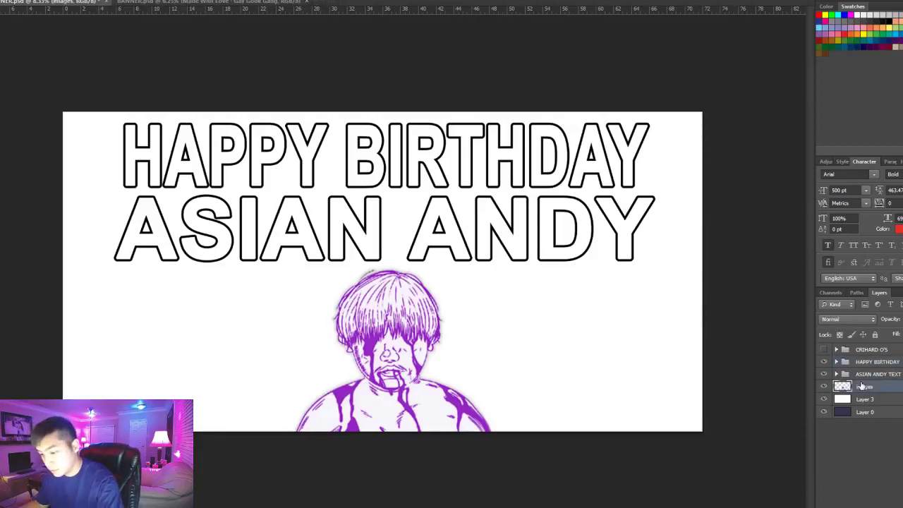
- Scale the sketch down slightly with Ctrl+T and shift it a little lower and left
key("ctrl+t")
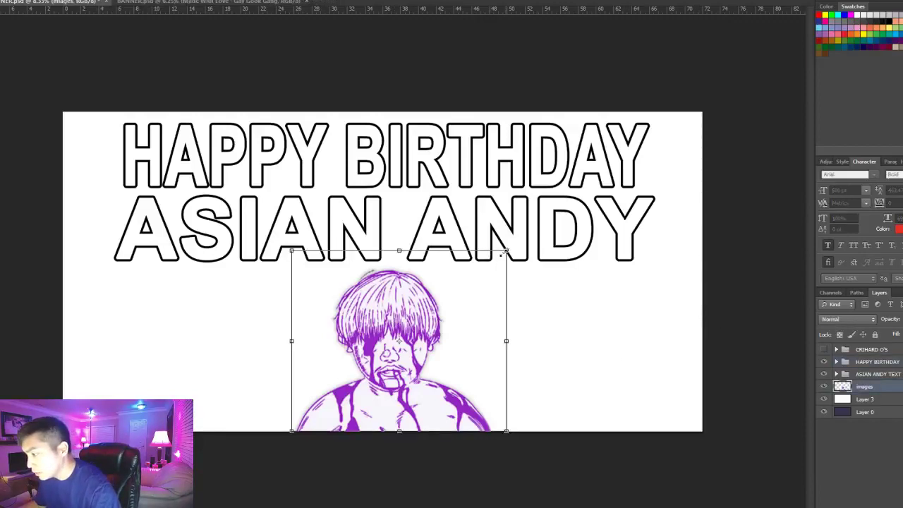
left_click_drag(504, 252, 497, 259)
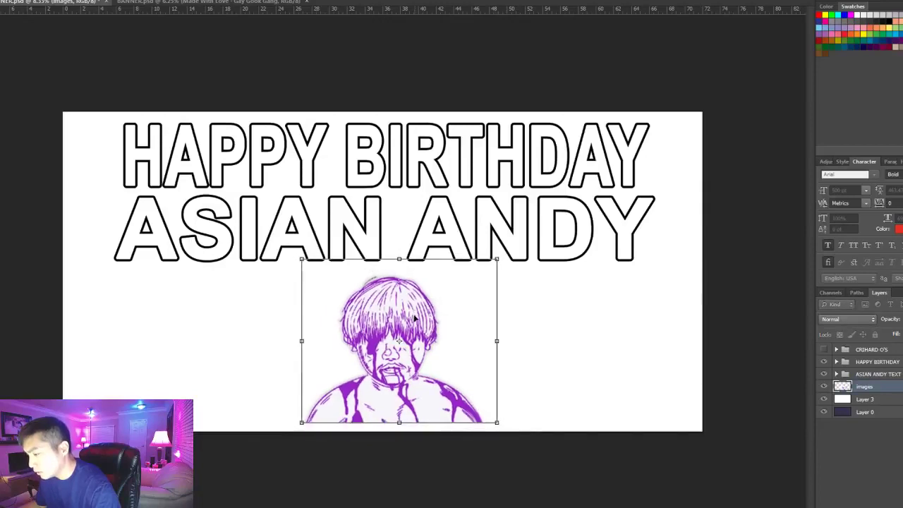
left_click_drag(415, 319, 410, 332)
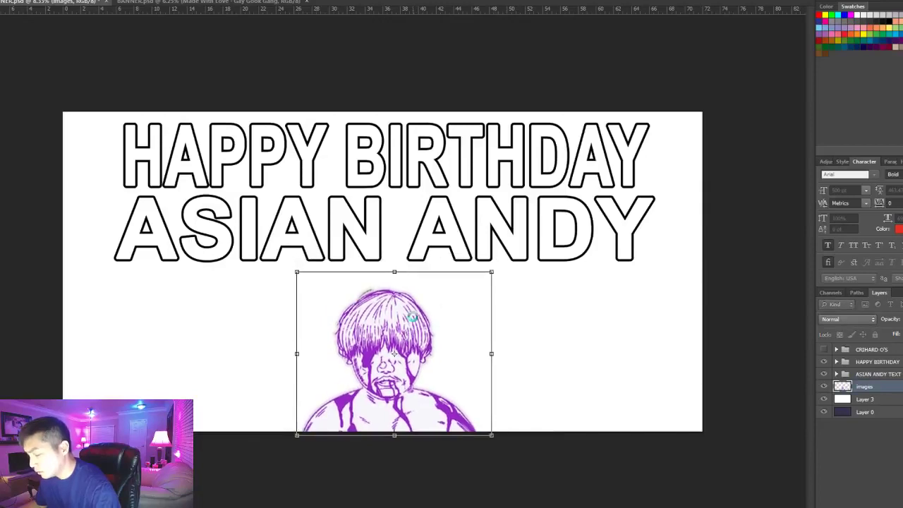
key("Return")
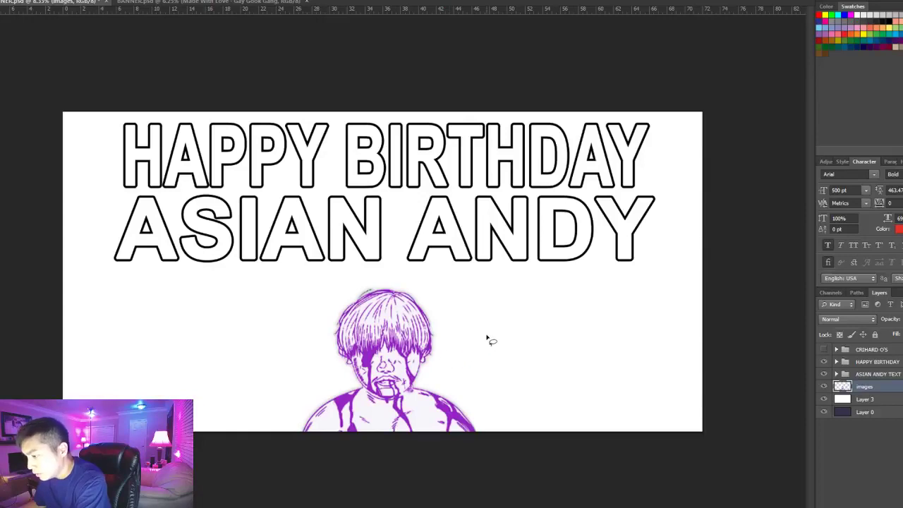
key("ctrl+plus")
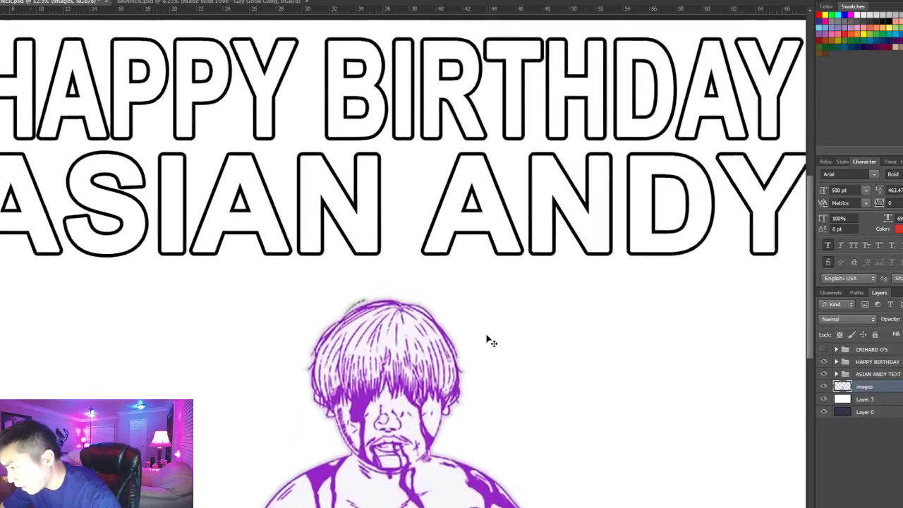
key("ctrl+plus")
key("ctrl+plus")
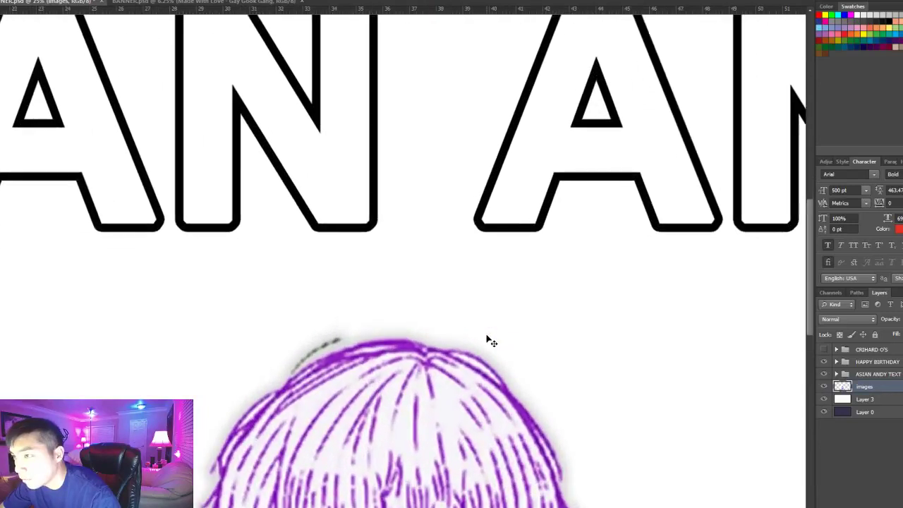
key("ctrl+plus")
key("ctrl+plus")
key("ctrl+plus")
key("ctrl+plus")
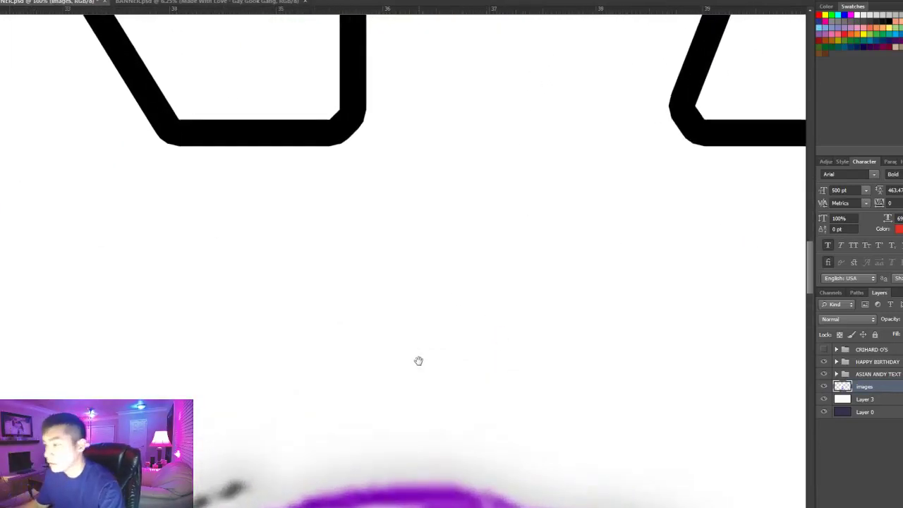
left_click_drag(419, 361, 416, 227)
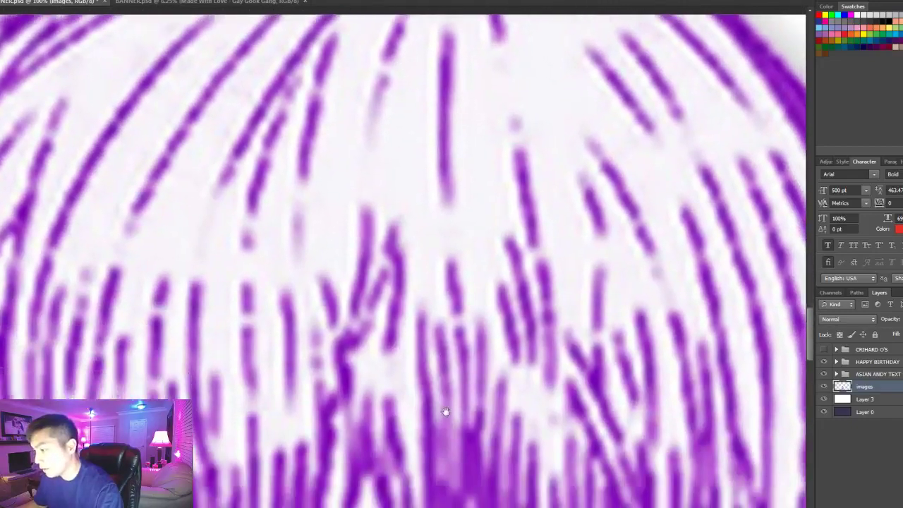
left_click_drag(444, 412, 448, 256)
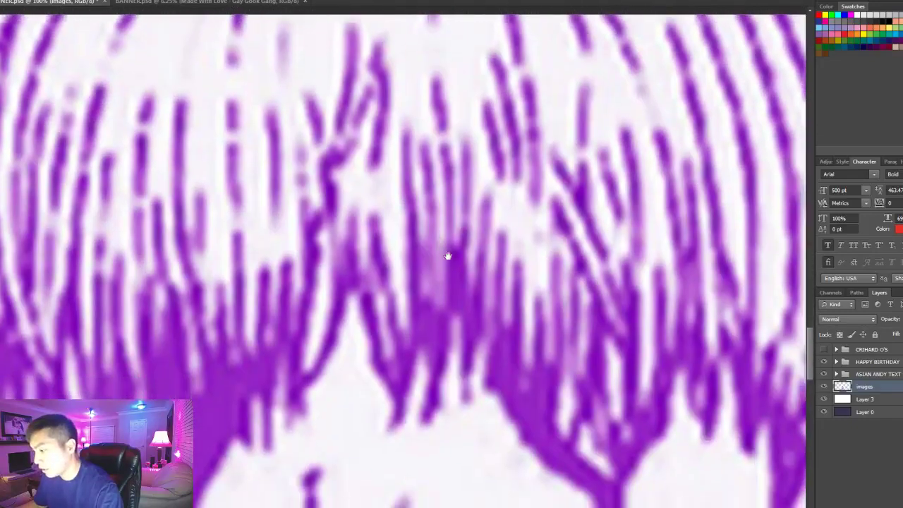
left_click_drag(464, 391, 392, 422)
left_click_drag(416, 247, 417, 335)
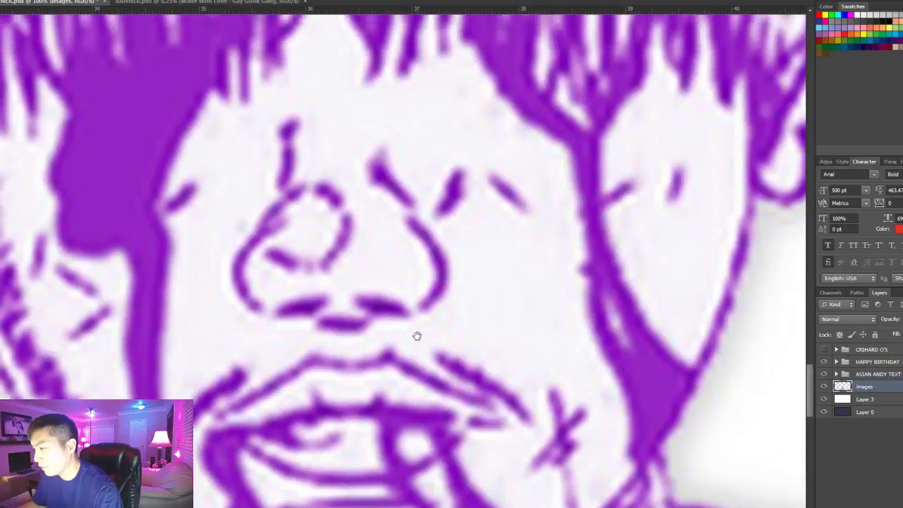
key("v")
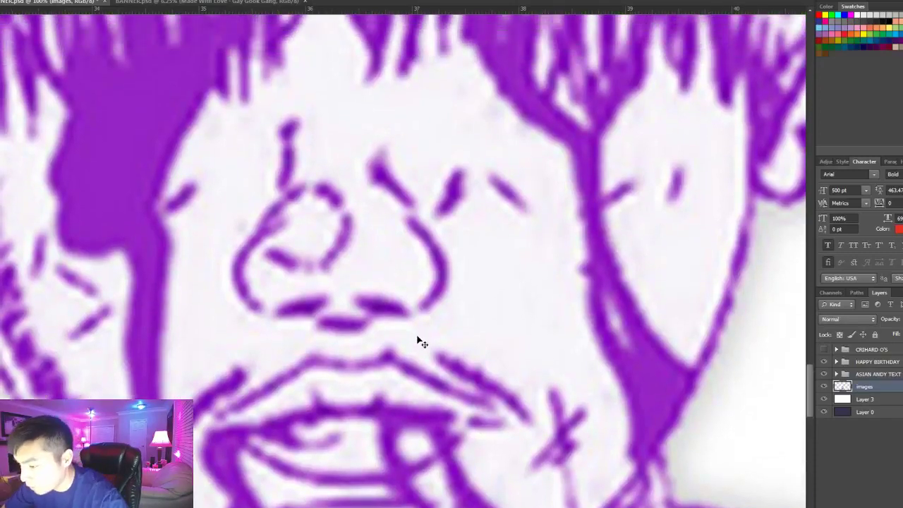
scroll(418, 338, "down", 5)
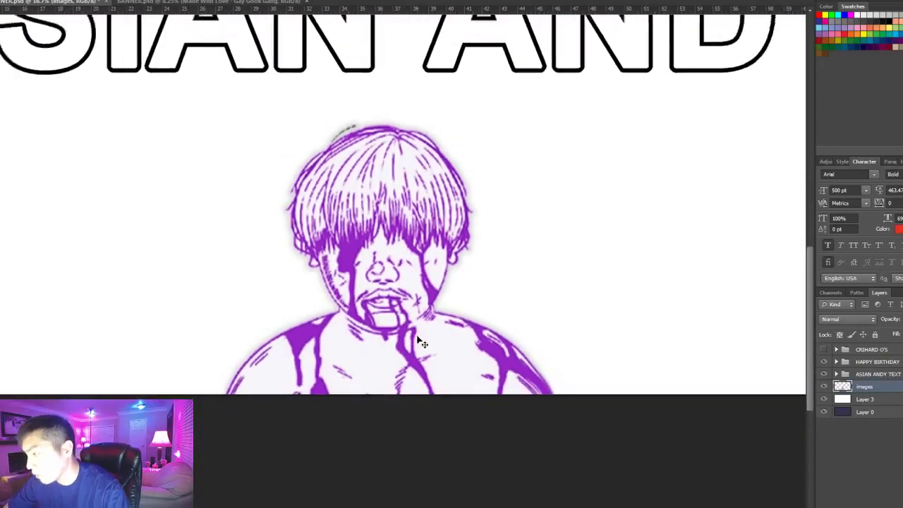
scroll(421, 343, "down", 3)
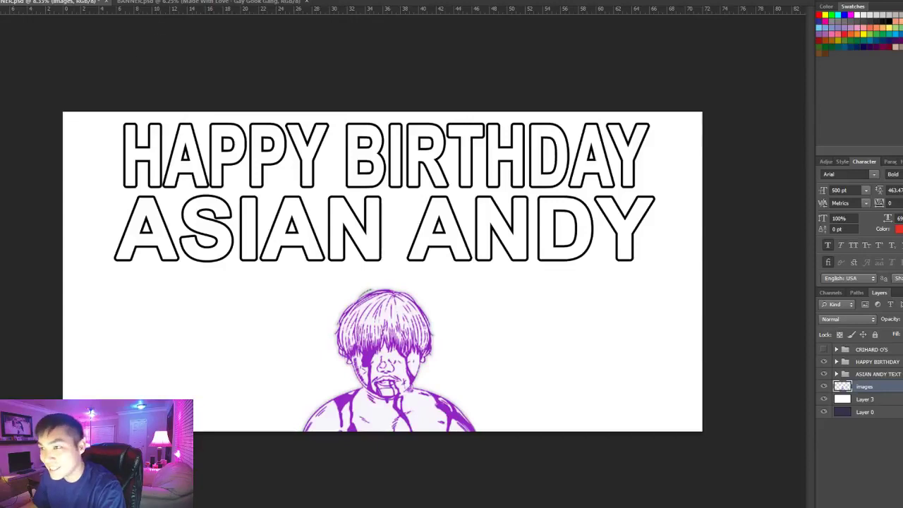
- Place the confetti PNG at the banner's lower right, tilted slightly counter-clockwise
key("alt+f")
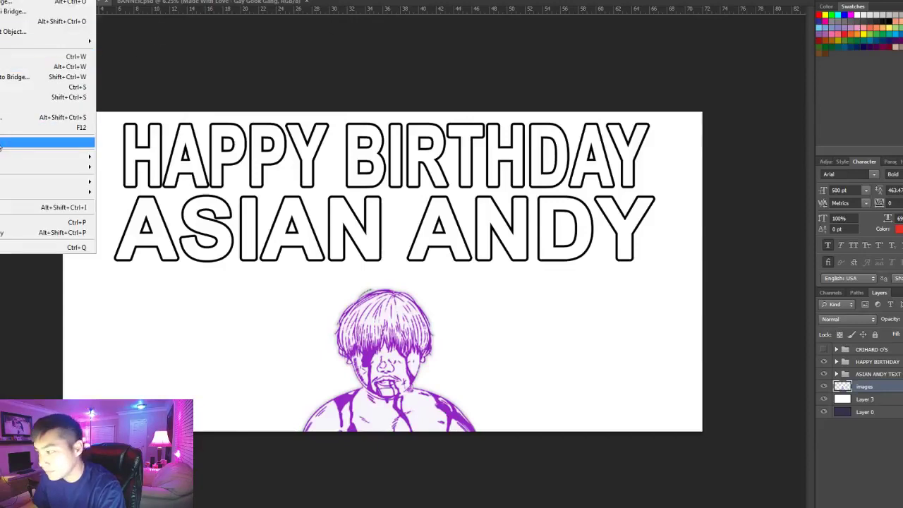
left_click(2, 144)
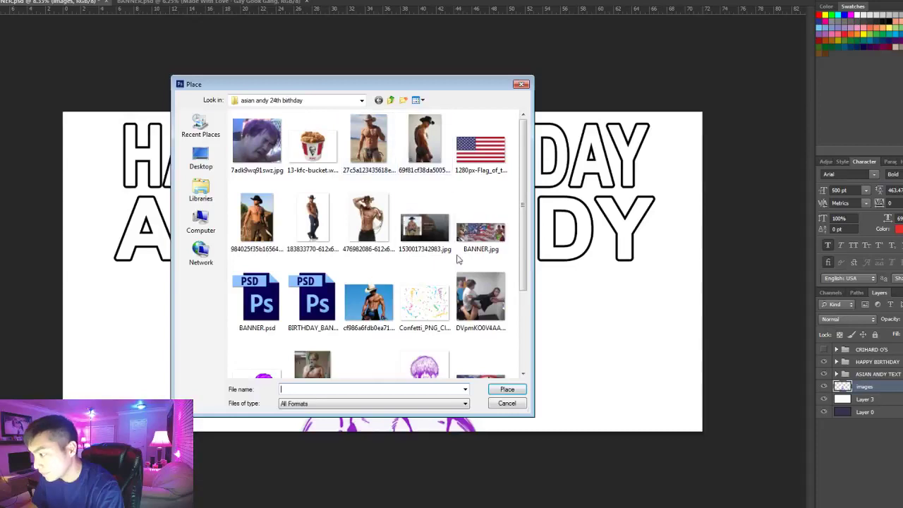
double_click(425, 302)
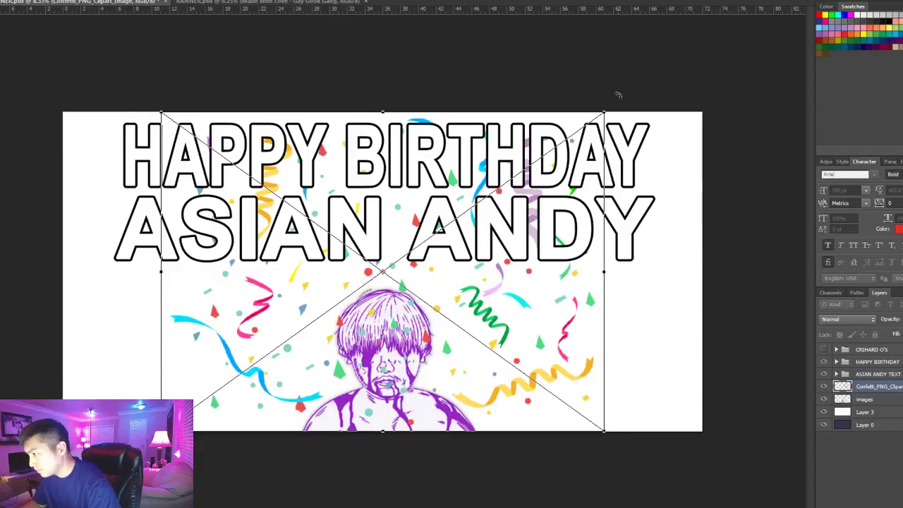
left_click_drag(449, 274, 752, 419)
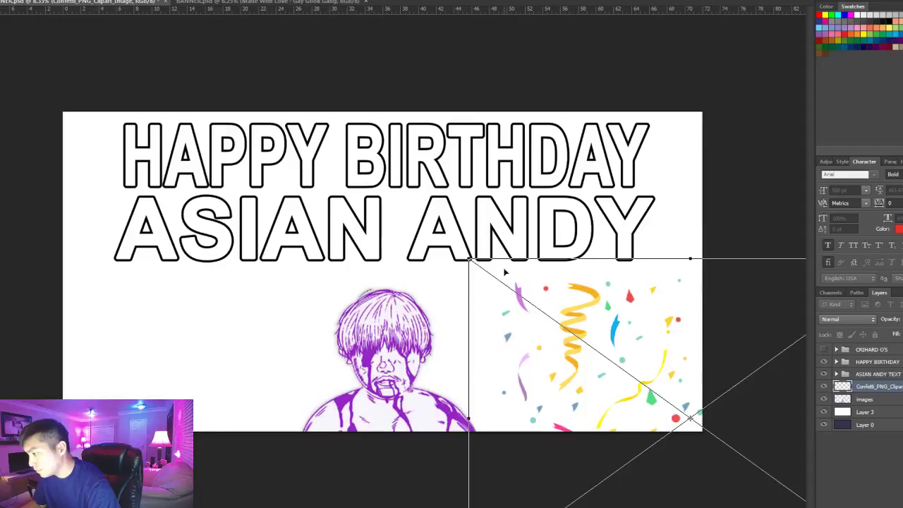
left_click_drag(456, 251, 432, 272)
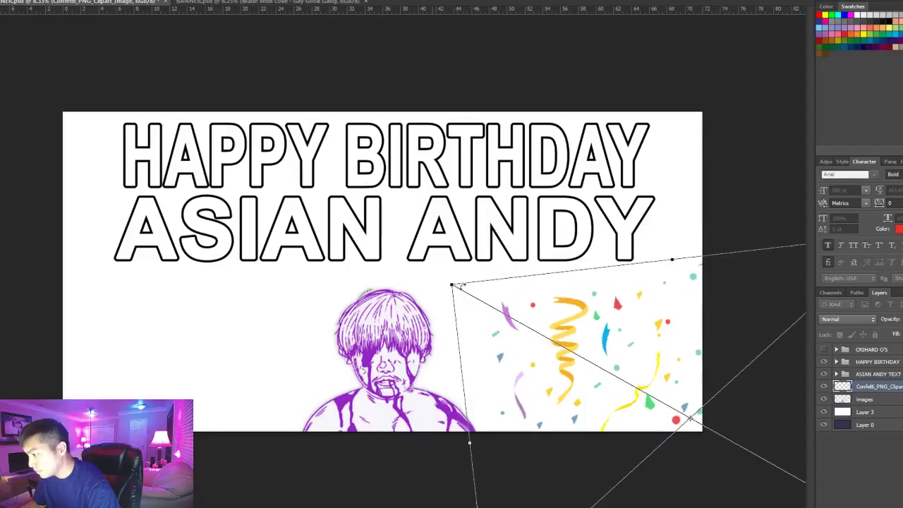
left_click_drag(629, 343, 606, 336)
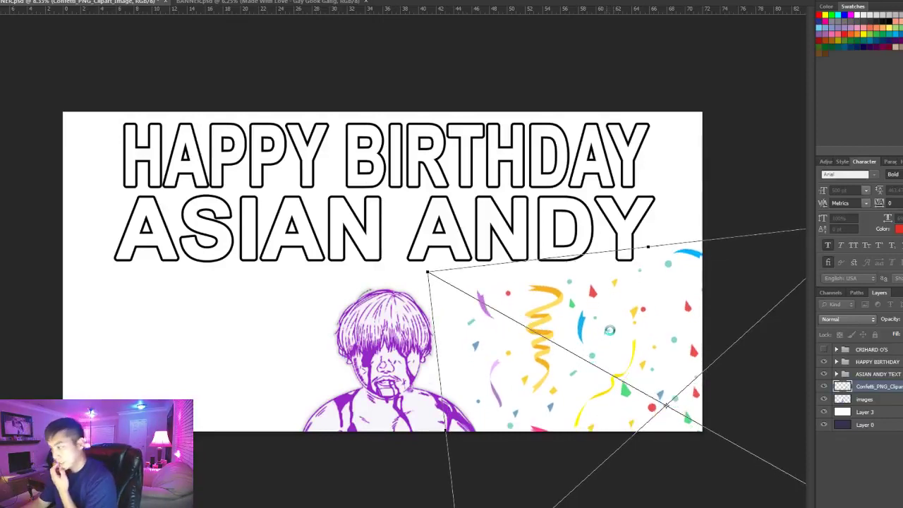
key("Return")
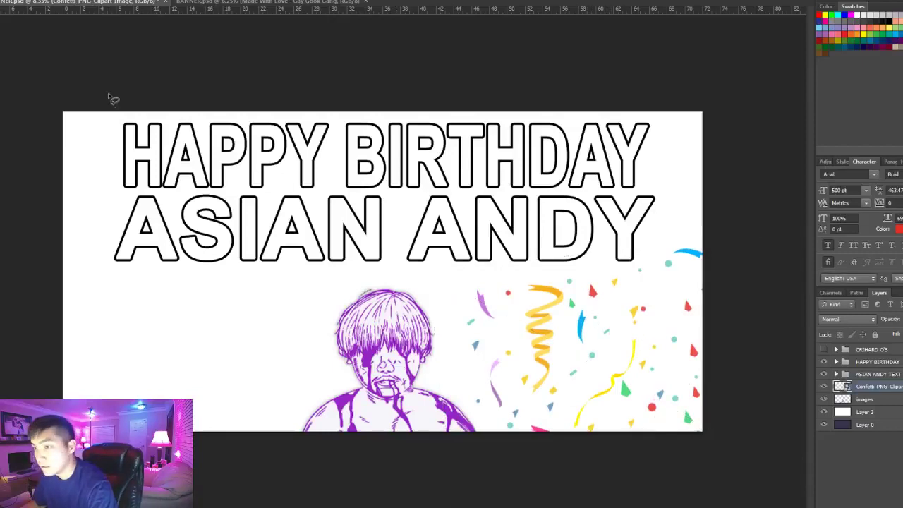
- Move the confetti higher, then rotate and shift it up and right across the right half
left_click_drag(618, 354, 600, 254)
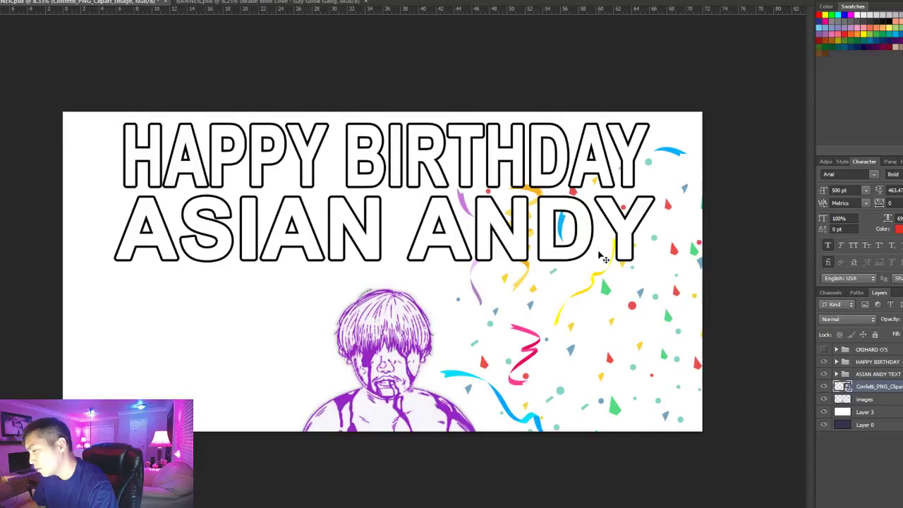
left_click_drag(566, 356, 577, 346)
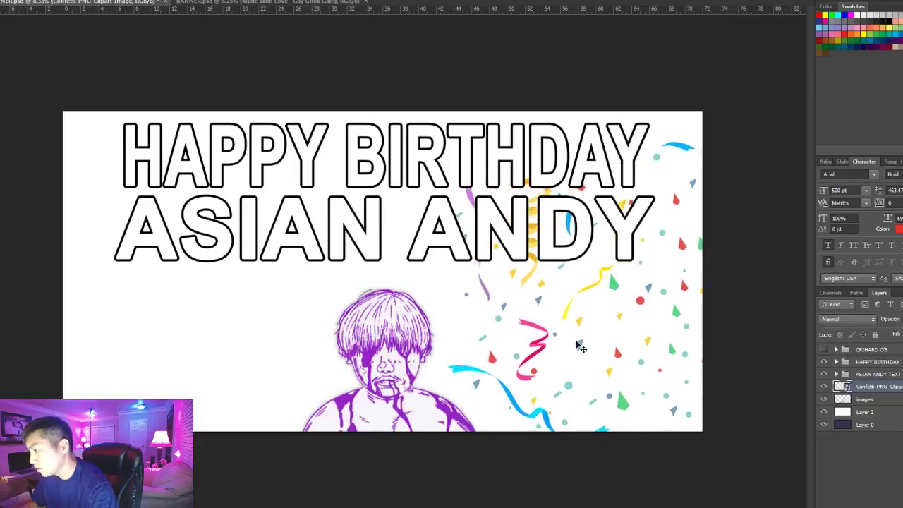
key("ctrl+t")
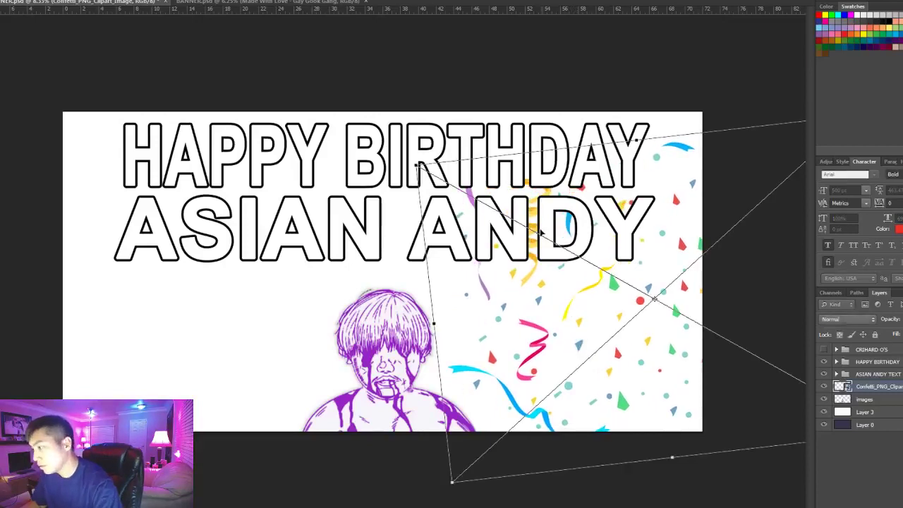
left_click_drag(420, 166, 427, 267)
left_click_drag(484, 327, 561, 268)
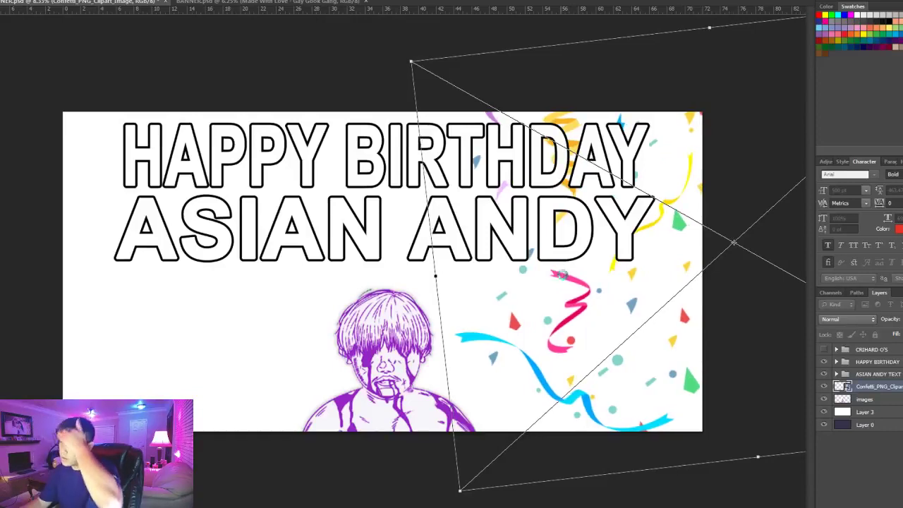
key("Return")
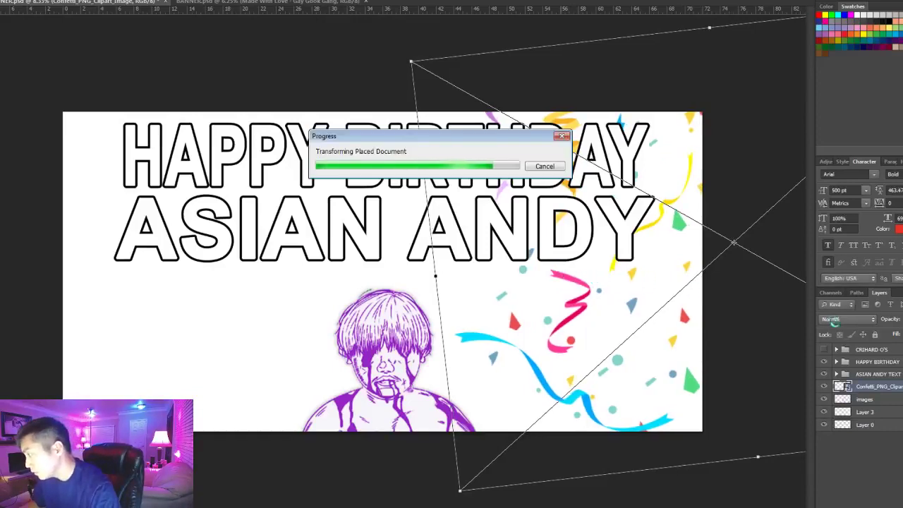
- Duplicate the confetti layer and slide the copy onto the banner's left side
right_click(886, 388)
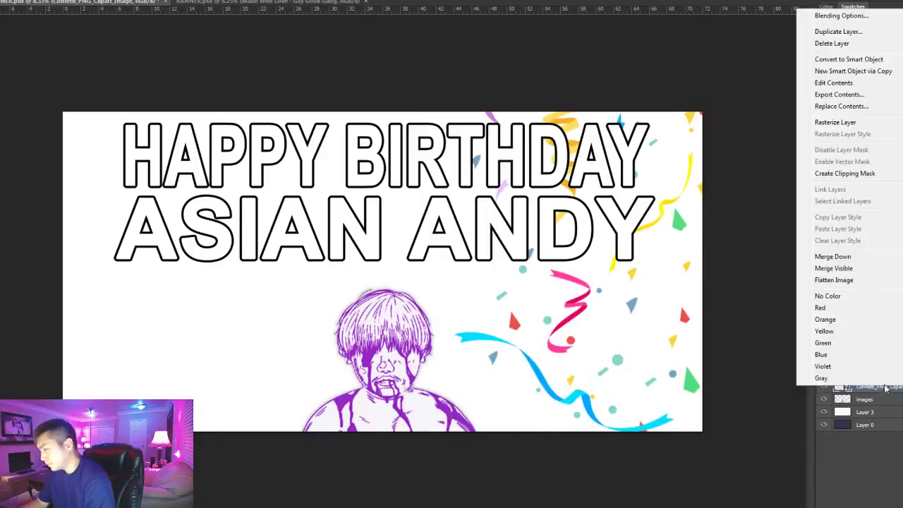
left_click(865, 32)
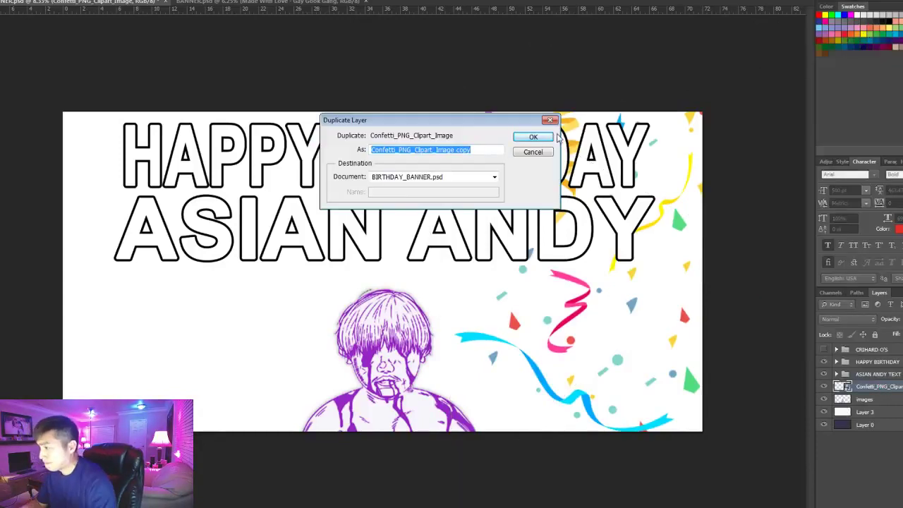
left_click(543, 137)
left_click_drag(597, 305, 62, 297)
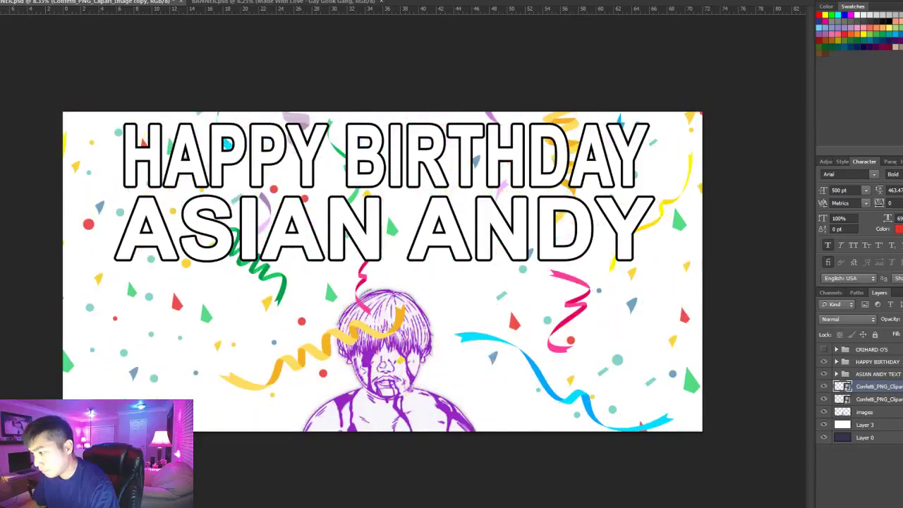
key("ctrl+z")
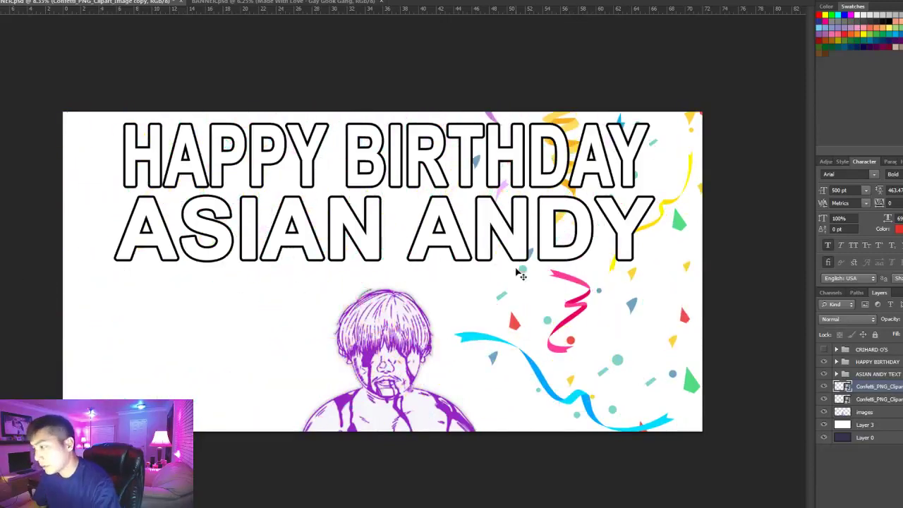
key("ctrl+z")
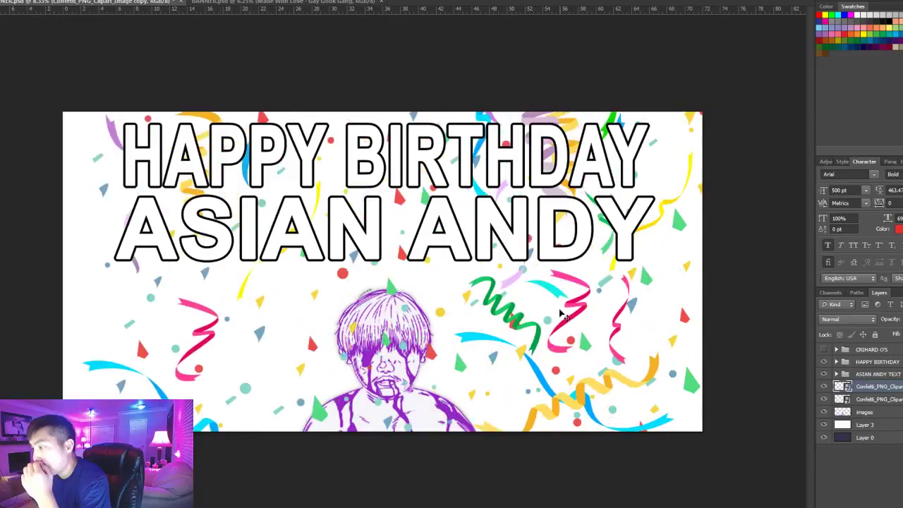
mouse_move(563, 315)
left_mouse_down()
mouse_move(442, 307)
mouse_move(312, 321)
mouse_move(207, 288)
mouse_move(180, 290)
left_mouse_up()
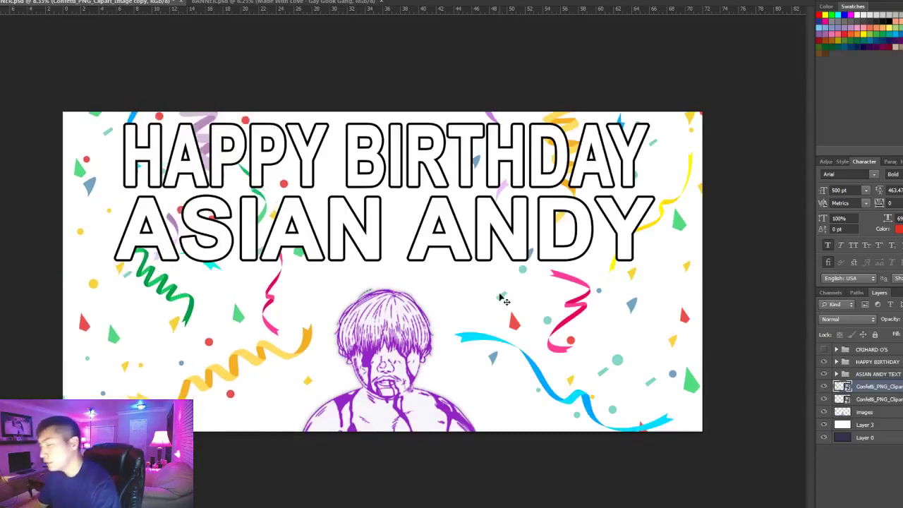
- Rasterize the confetti copy layer and the original confetti layer
right_click(891, 390)
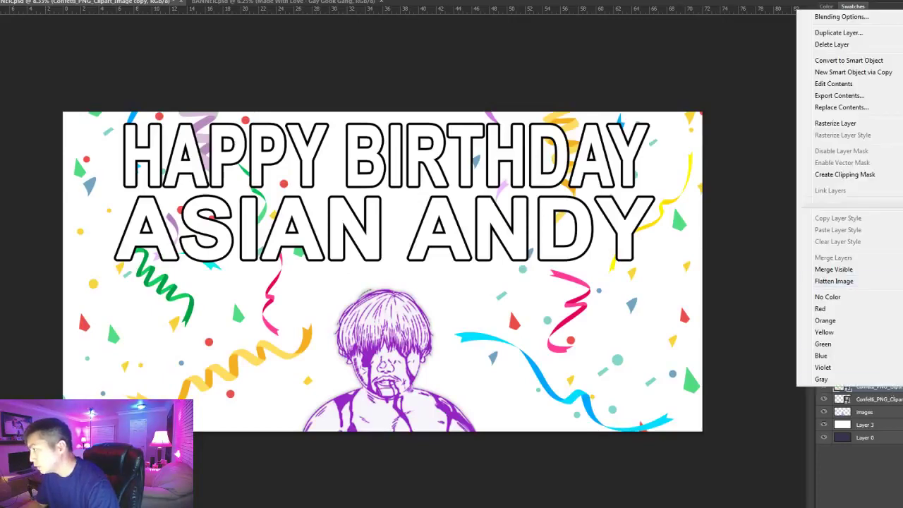
left_click(843, 125)
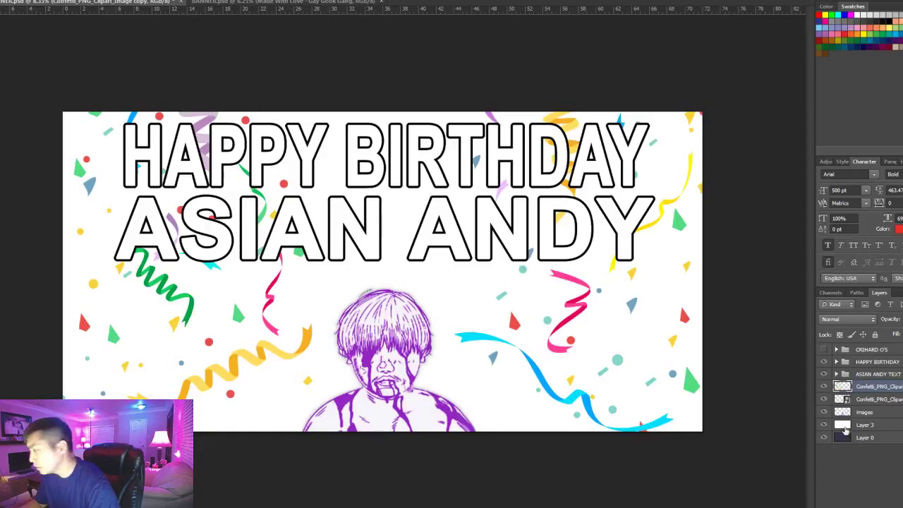
left_click(887, 400)
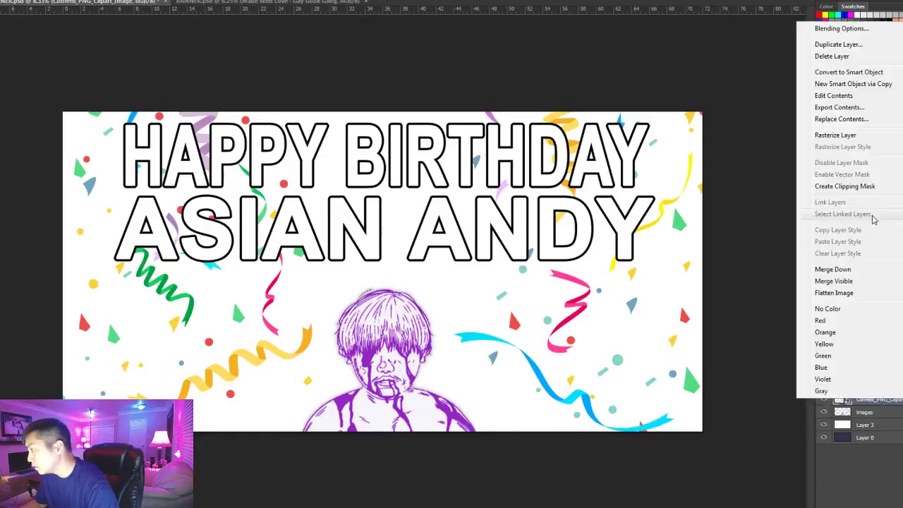
left_click(850, 135)
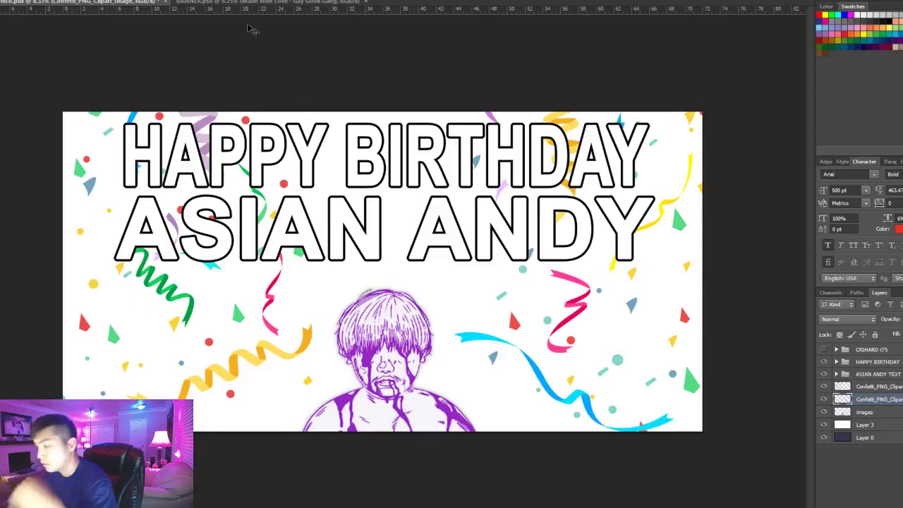
left_click(14, 0)
- Colorize one confetti layer purple with a more saturated Hue/Saturation tint, then open the edit history
mouse_move(71, 0)
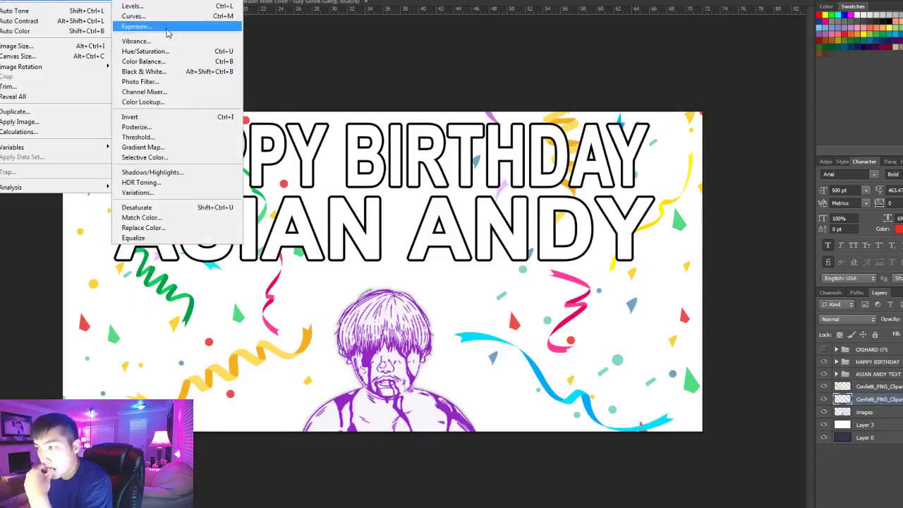
left_click(165, 52)
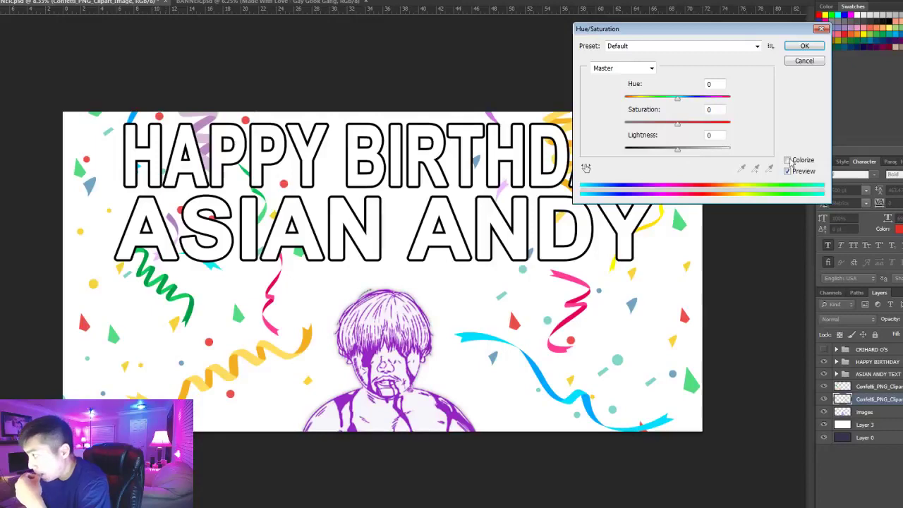
left_click(787, 160)
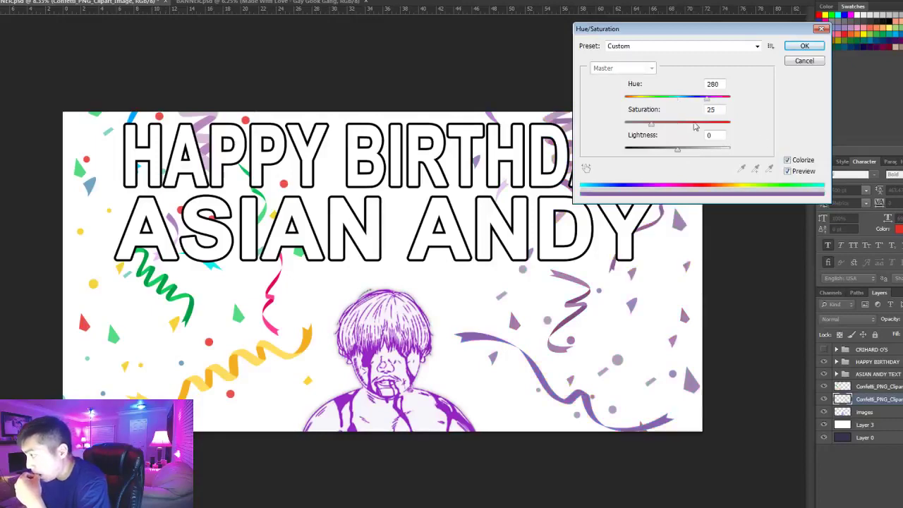
left_click_drag(651, 124, 681, 125)
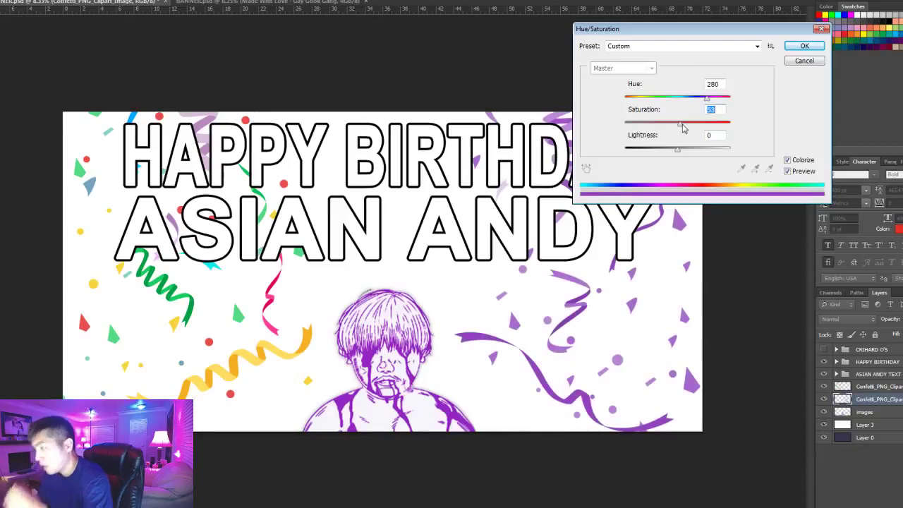
left_click(805, 47)
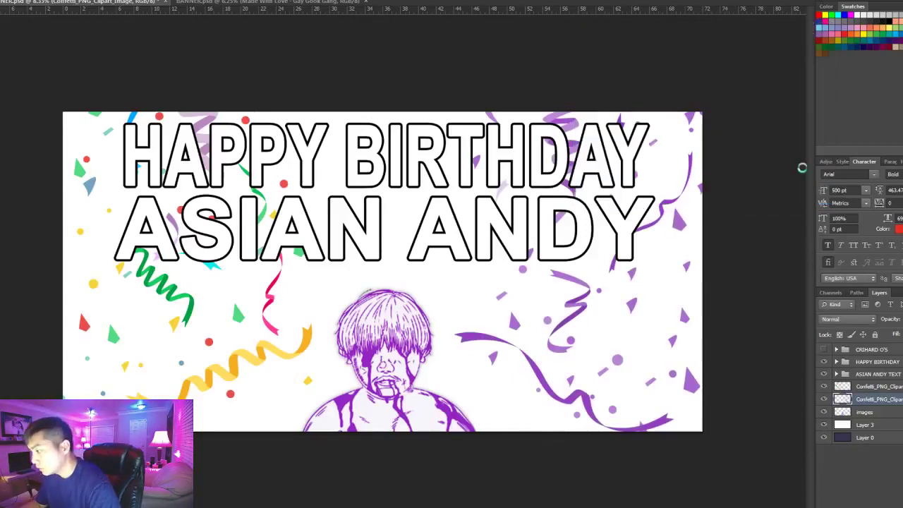
left_click(890, 389)
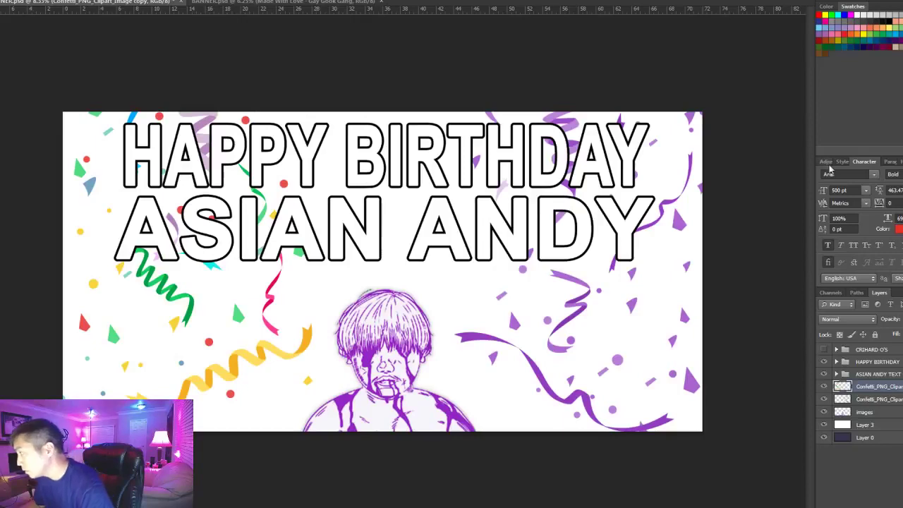
left_click(895, 162)
- Revert to before the purple tint and merge both confetti layers into one
left_click(866, 259)
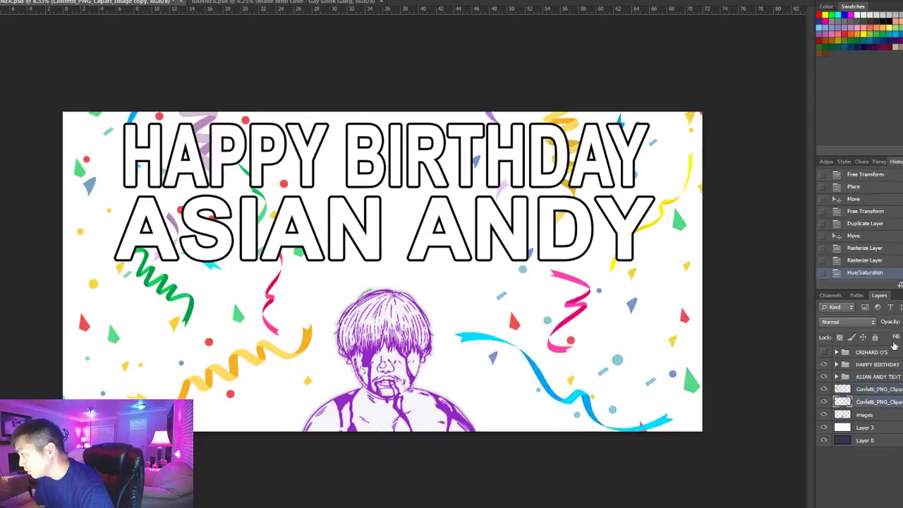
left_click(885, 392, "shift")
right_click(885, 392)
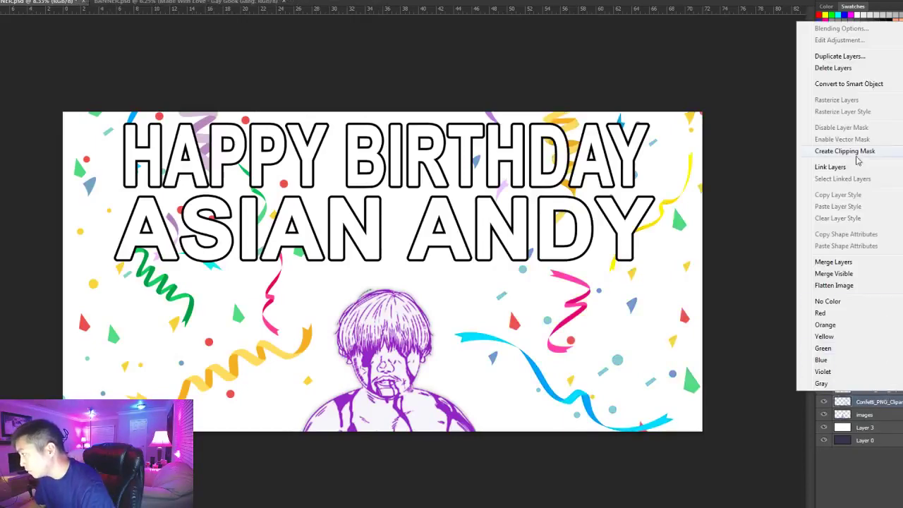
left_click(833, 262)
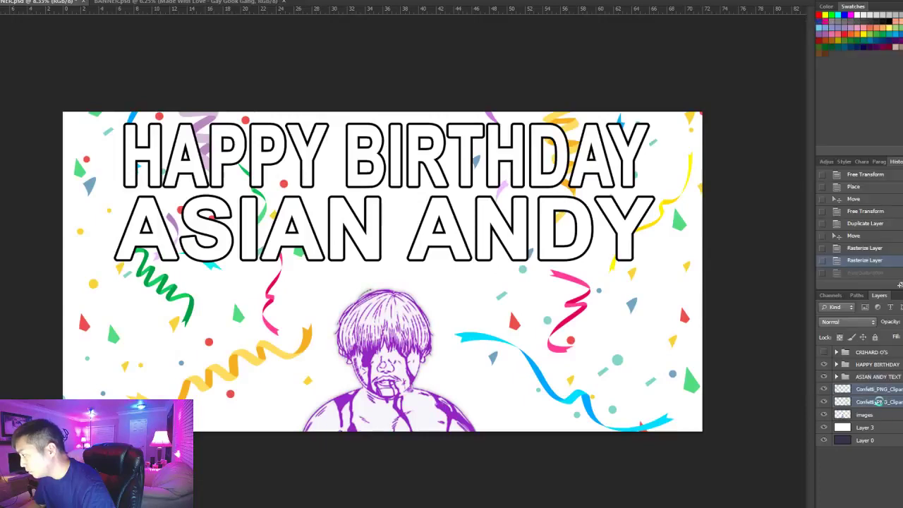
- Colorize the merged confetti purple at hue 280 with raised saturation in Hue/Saturation
left_click(21, 1)
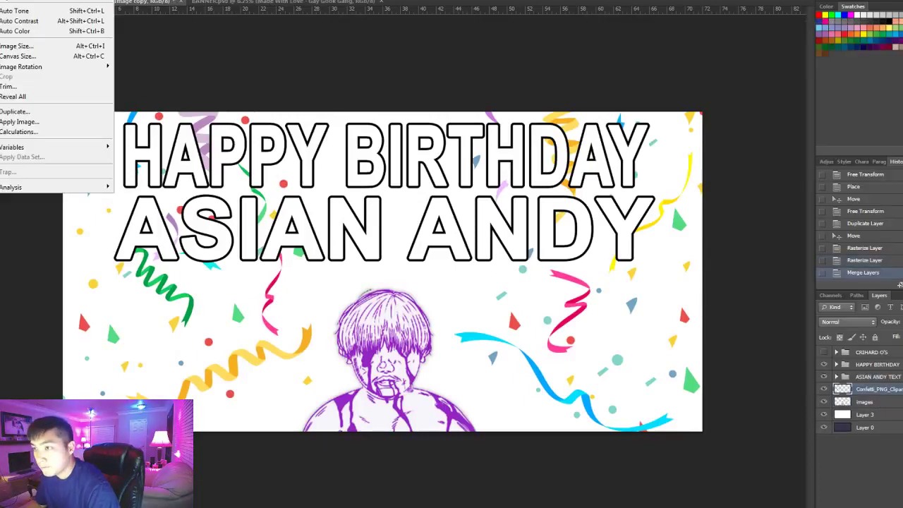
mouse_move(106, 1)
left_click(185, 52)
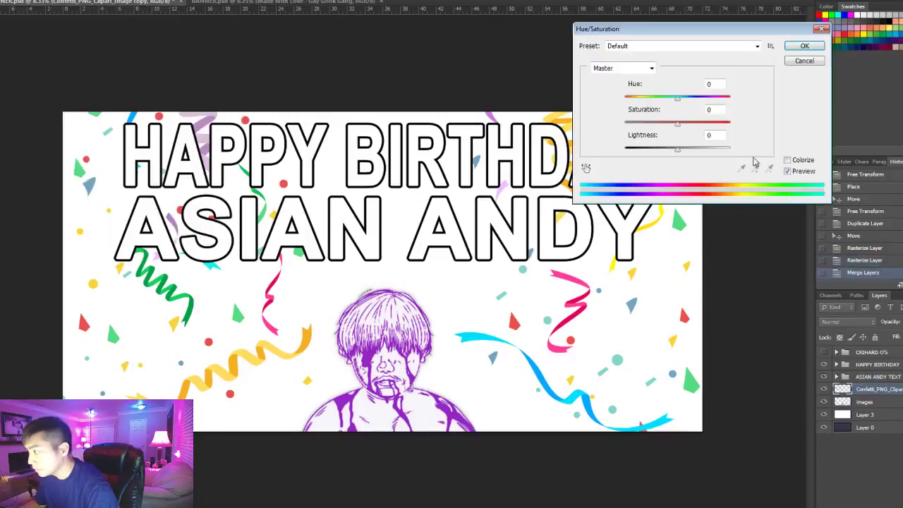
left_click(787, 160)
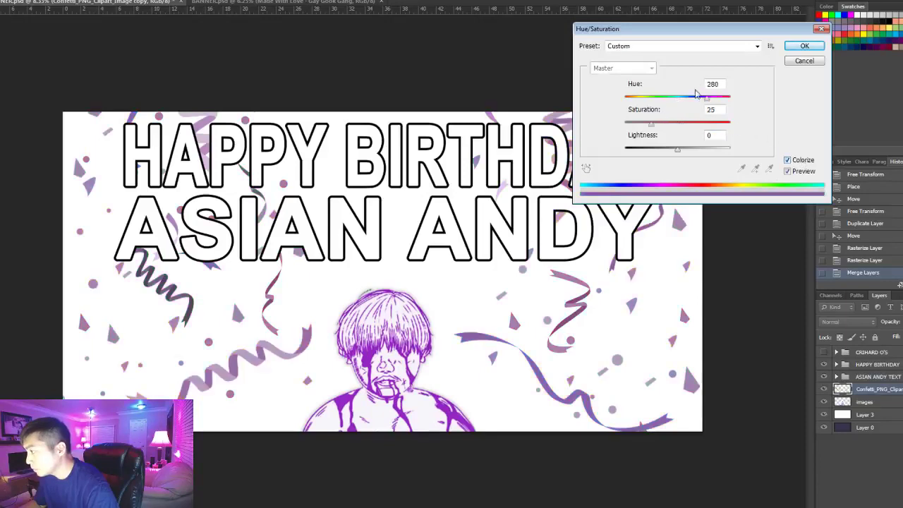
left_click_drag(651, 124, 671, 125)
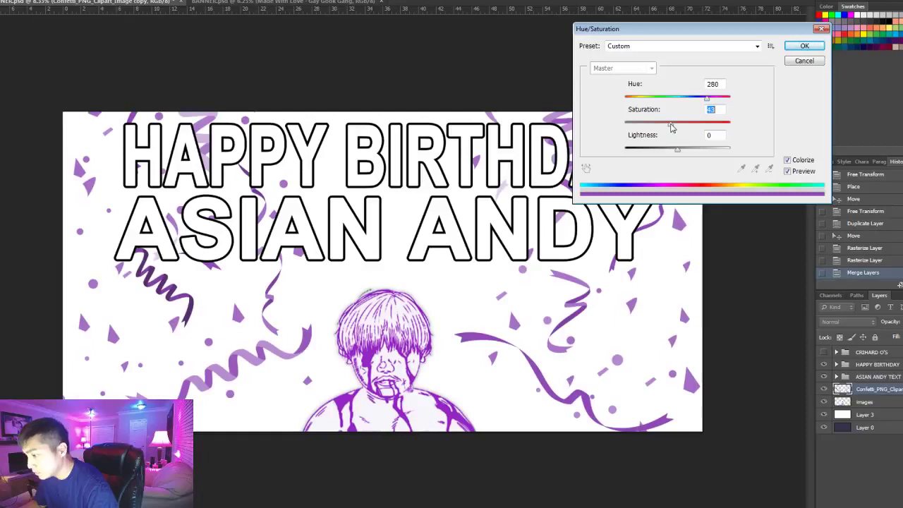
left_click_drag(671, 125, 678, 126)
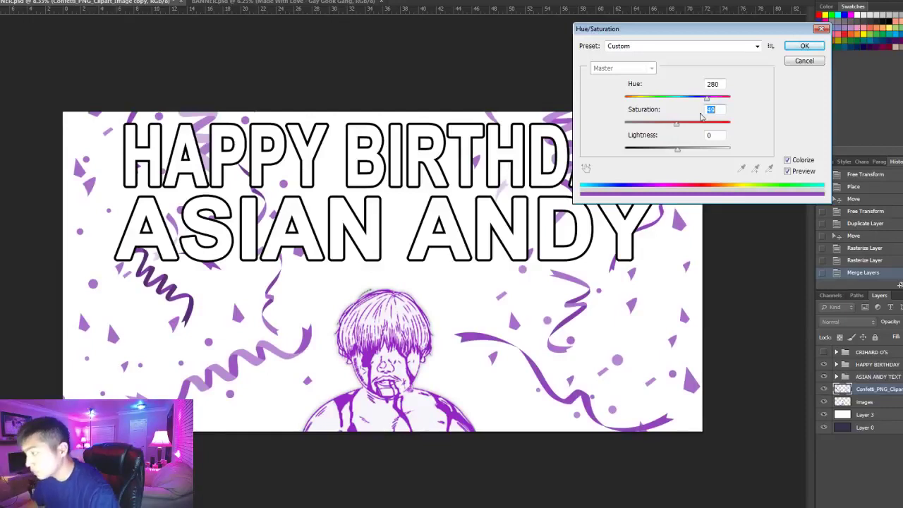
left_click(794, 47)
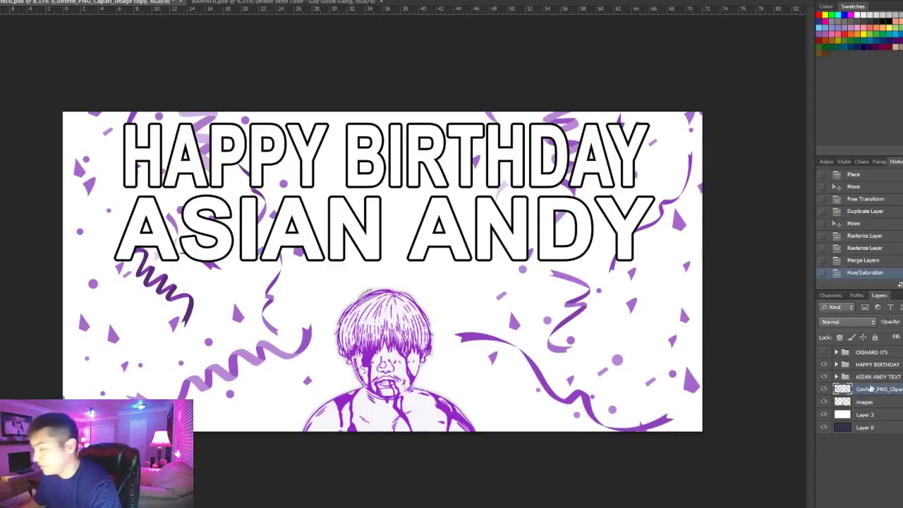
- Merge the white Layer 3 into the images layer and add a blank layer mask to it
left_click(867, 415)
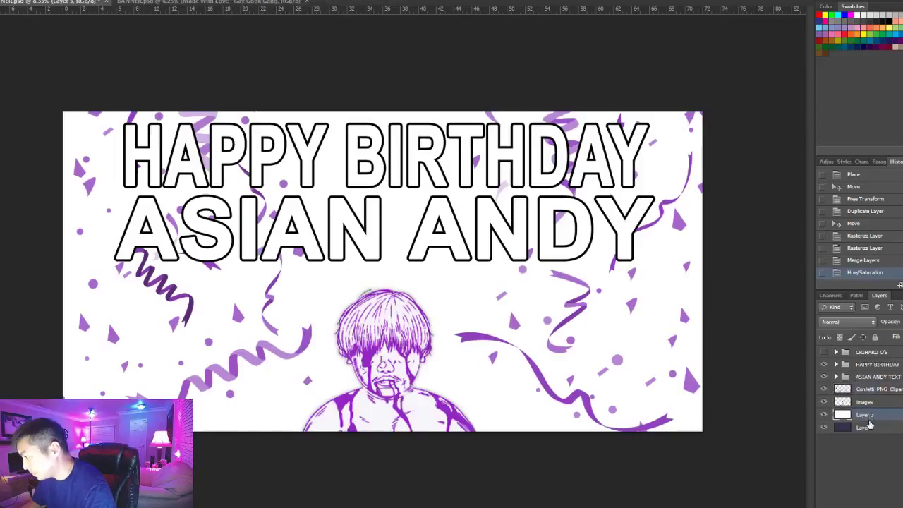
left_click(861, 427)
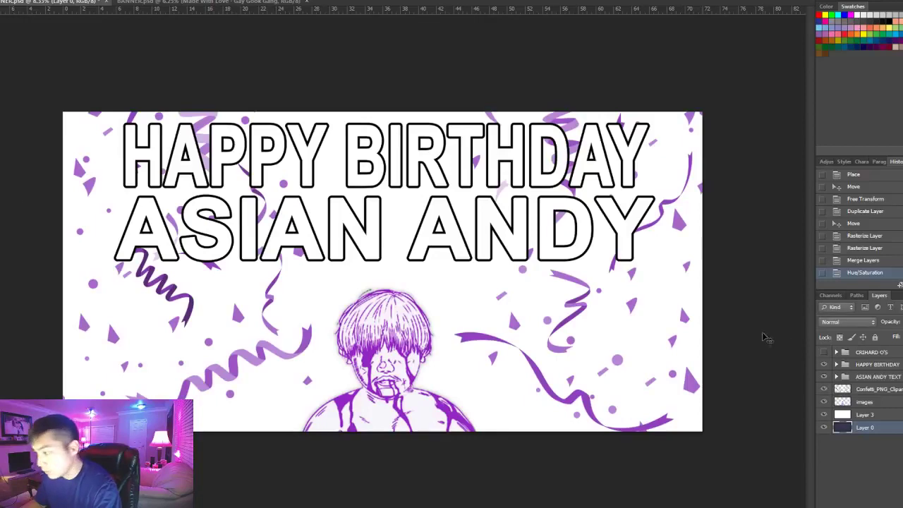
left_click(872, 415)
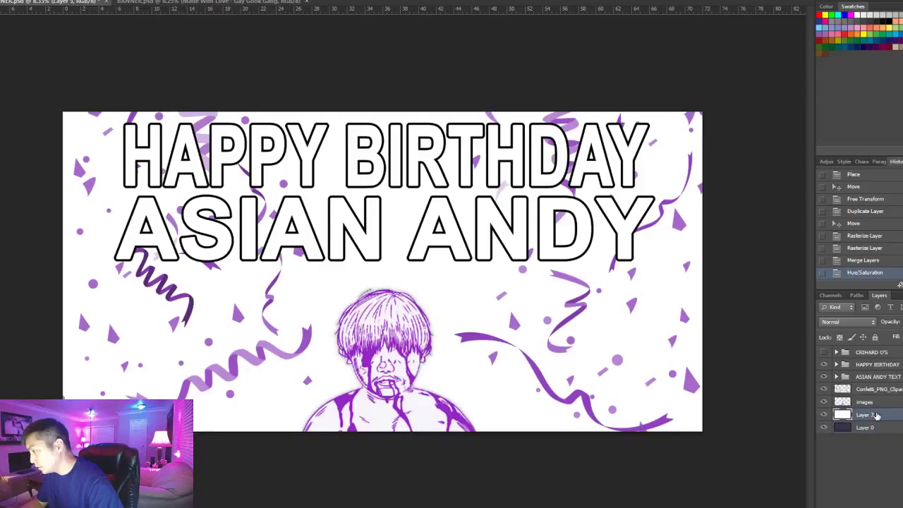
left_click(877, 402, "shift")
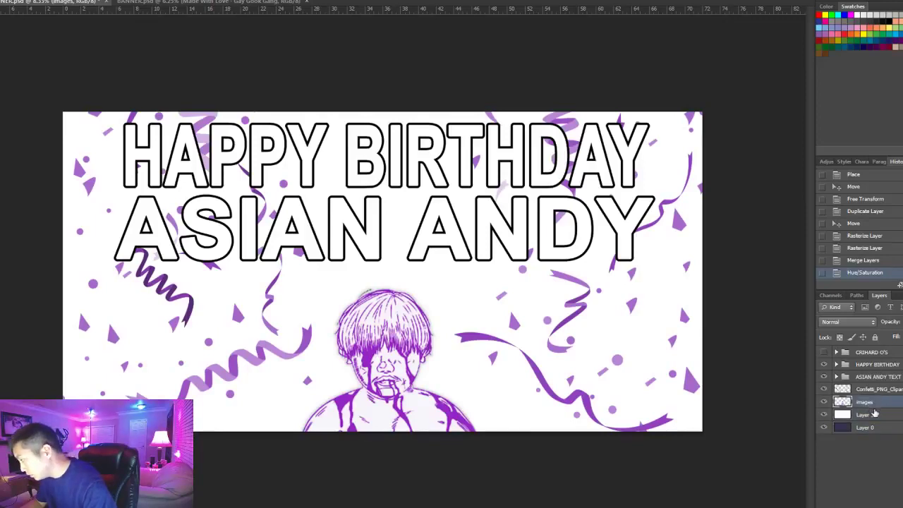
right_click(877, 415)
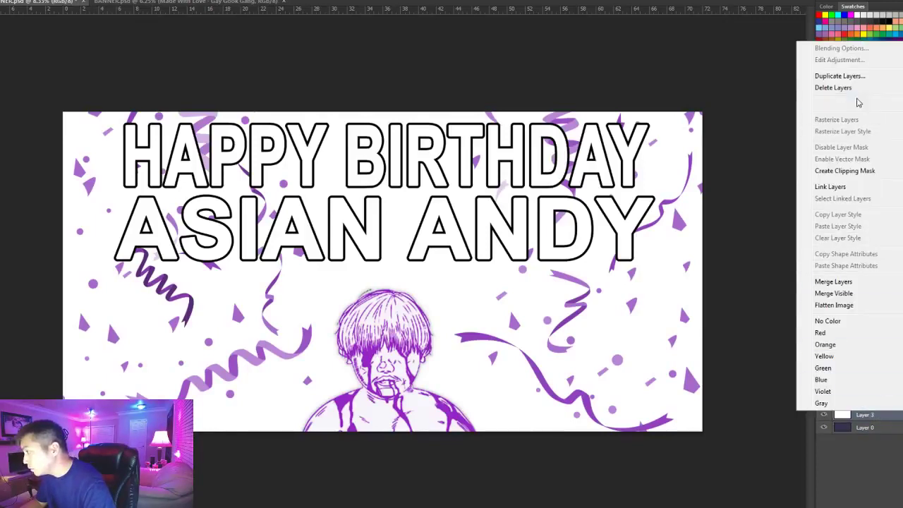
left_click(849, 282)
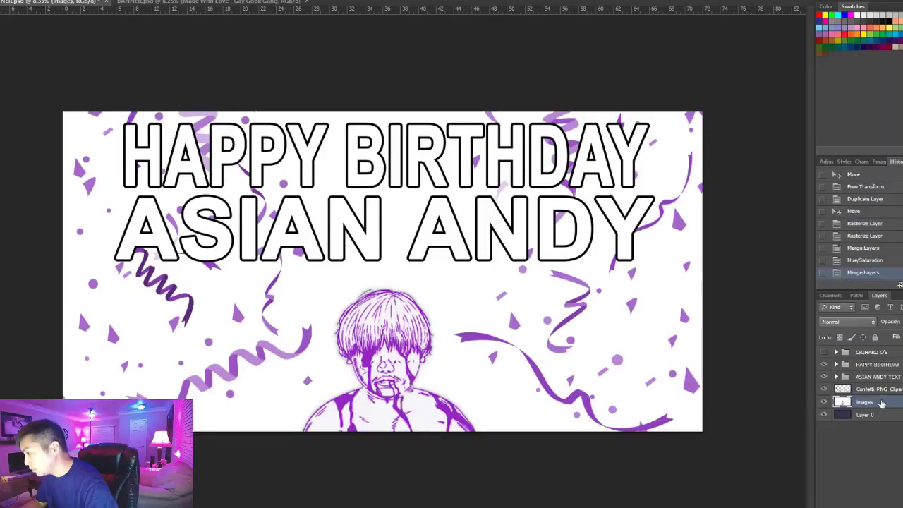
left_click(862, 502)
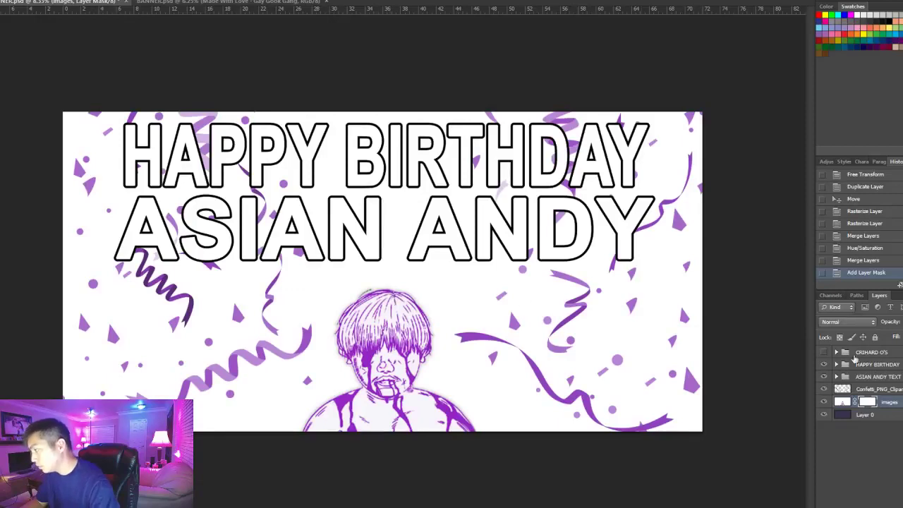
- Draw a radial gradient from the banner centre on the images mask, then confirm Layer 0's blending options
left_click(868, 402)
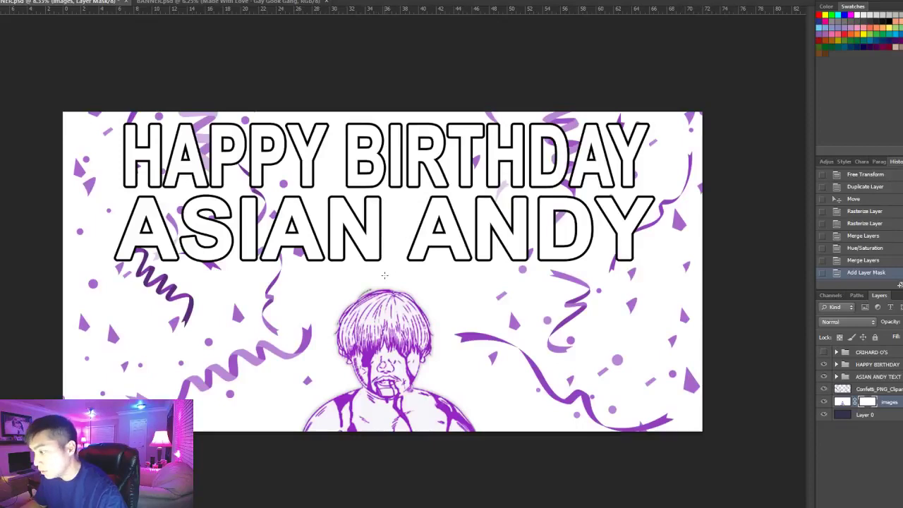
left_click_drag(385, 275, 655, 270)
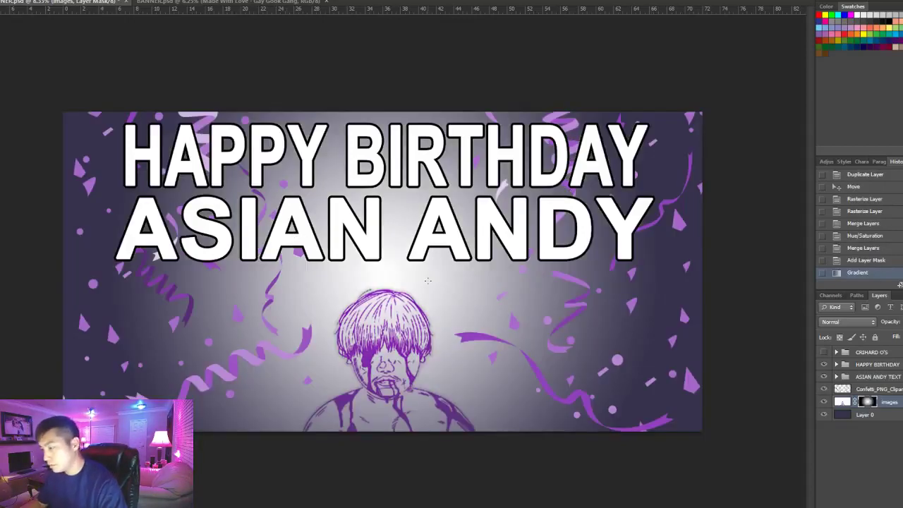
left_click_drag(376, 266, 719, 270)
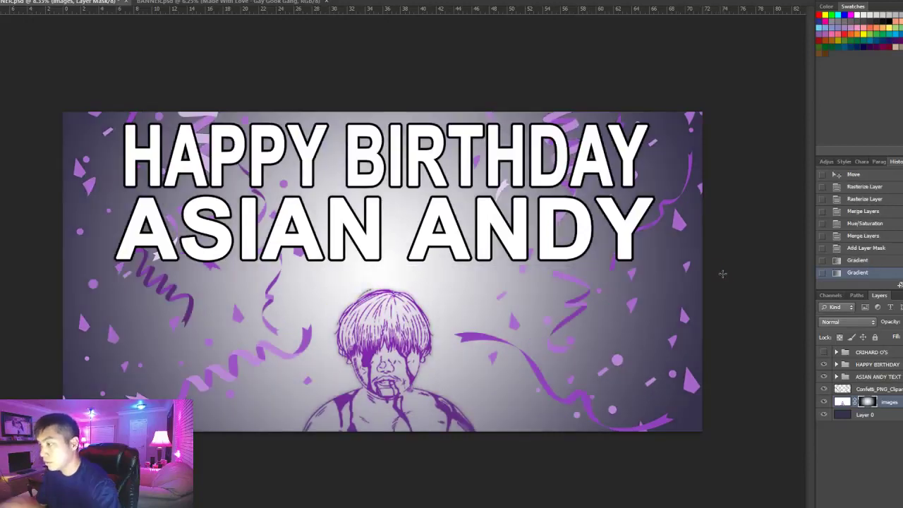
left_click(844, 417)
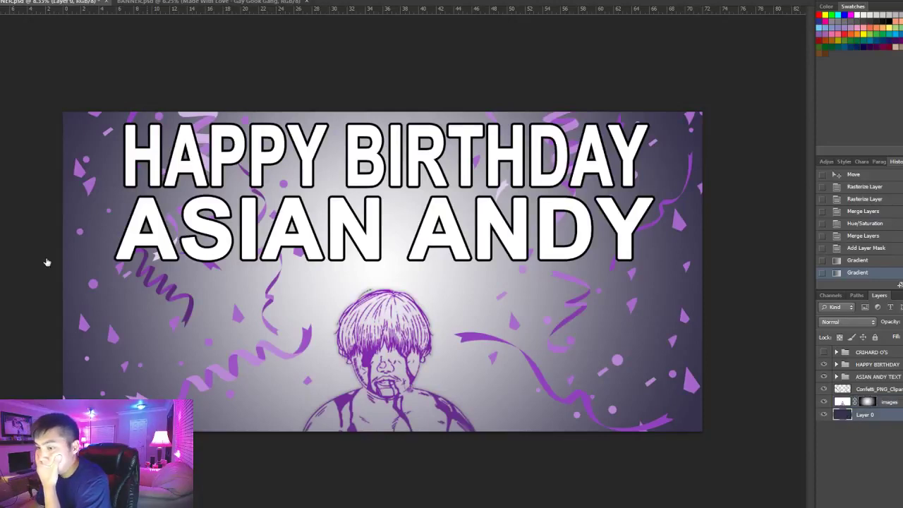
key("Return")
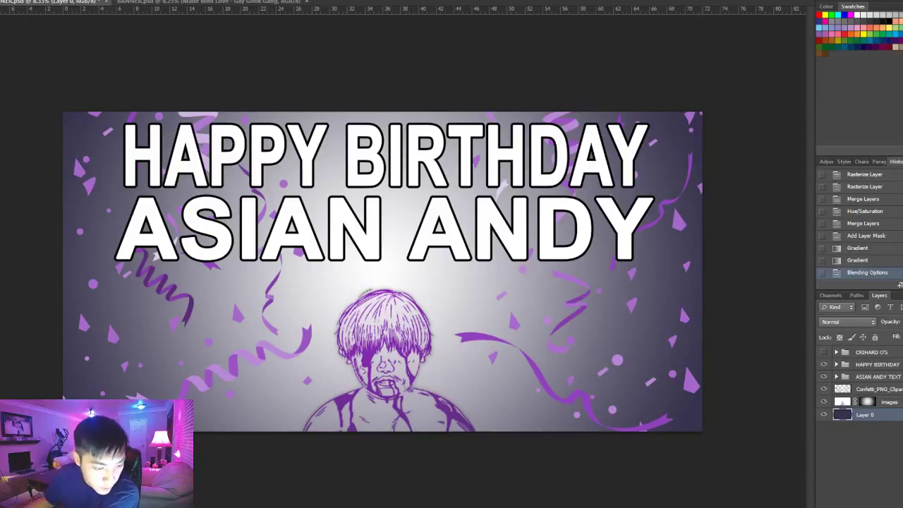
- Switch to the Nightbot Song Requests page and scroll through the upcoming tracks in the queue
key("alt+Tab")
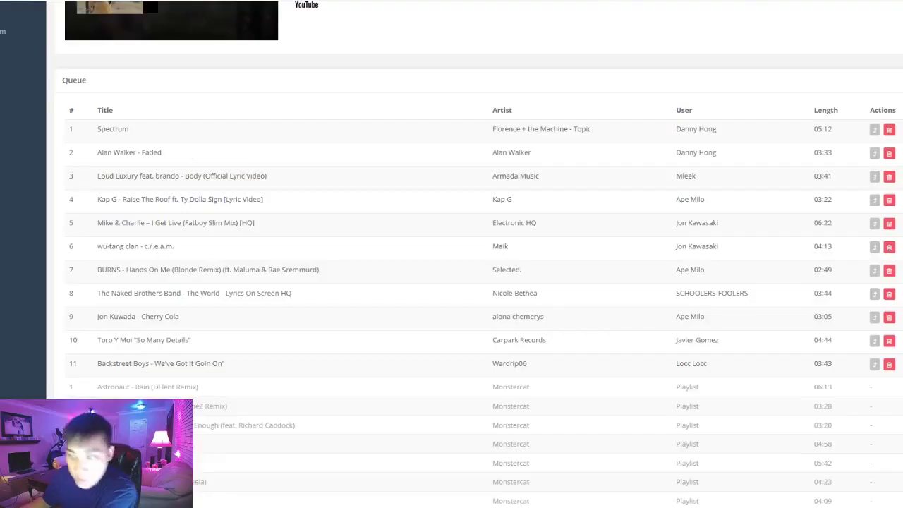
scroll(337, 387, "up", 5)
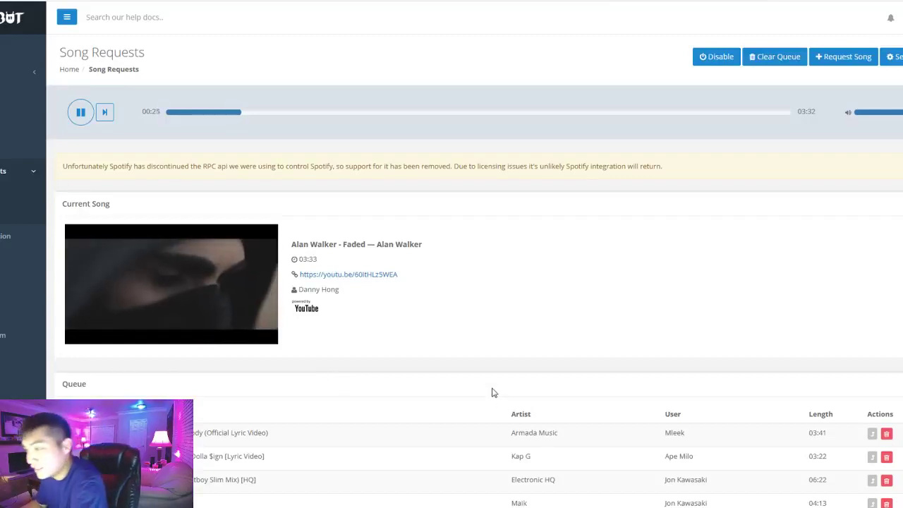
scroll(492, 392, "down", 3)
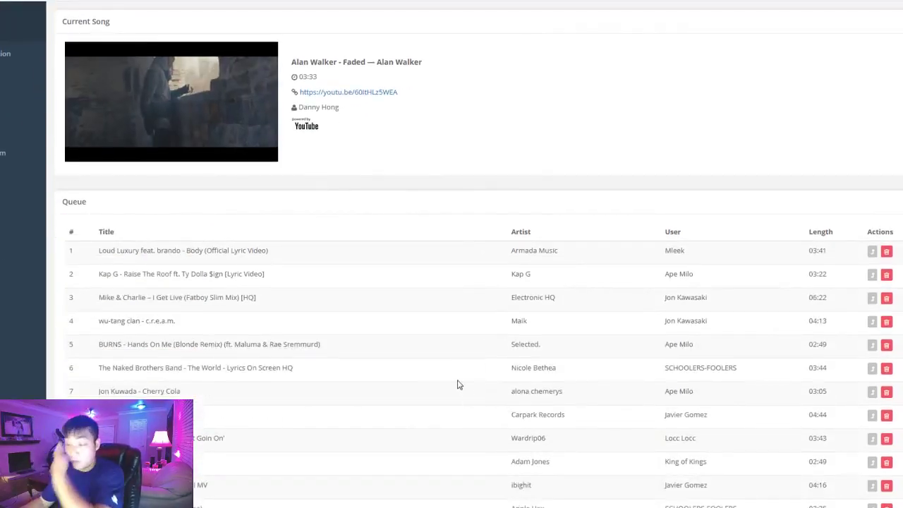
scroll(459, 385, "down", 2)
scroll(450, 372, "down", 3)
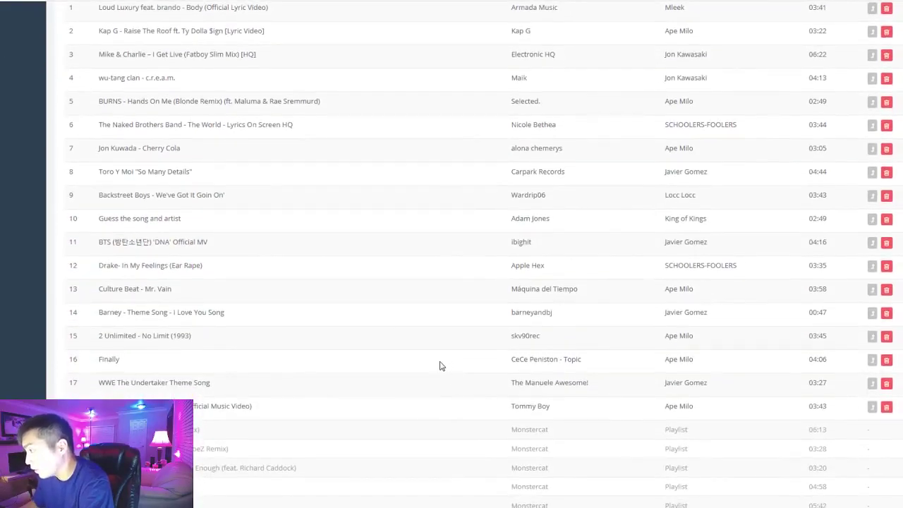
scroll(742, 132, "up", 1)
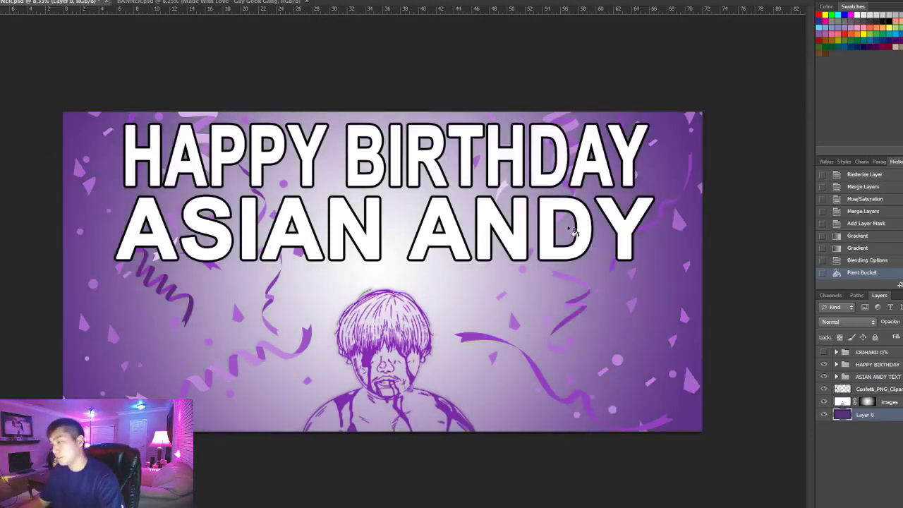
- Pick the Gradient Tool and redraw the radial fade on the images mask from the banner centre rightward
left_click(869, 403)
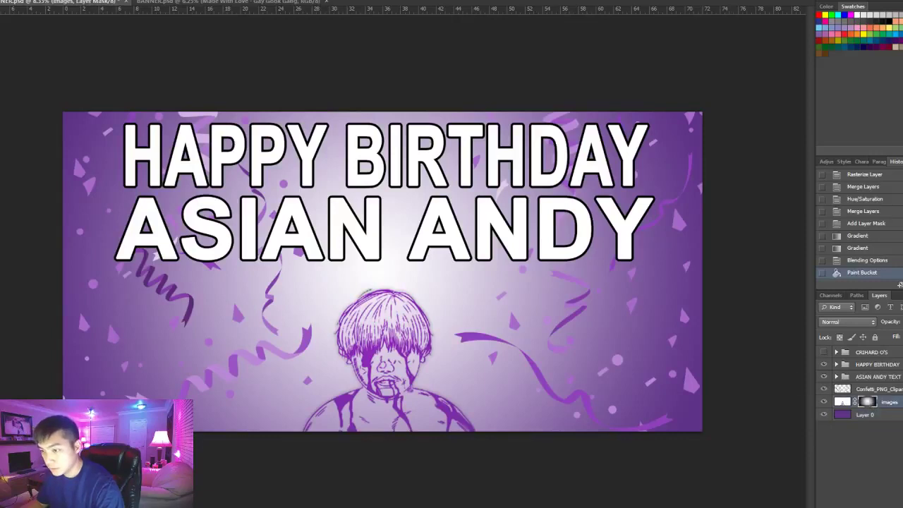
right_click(2, 170)
left_click(3, 169)
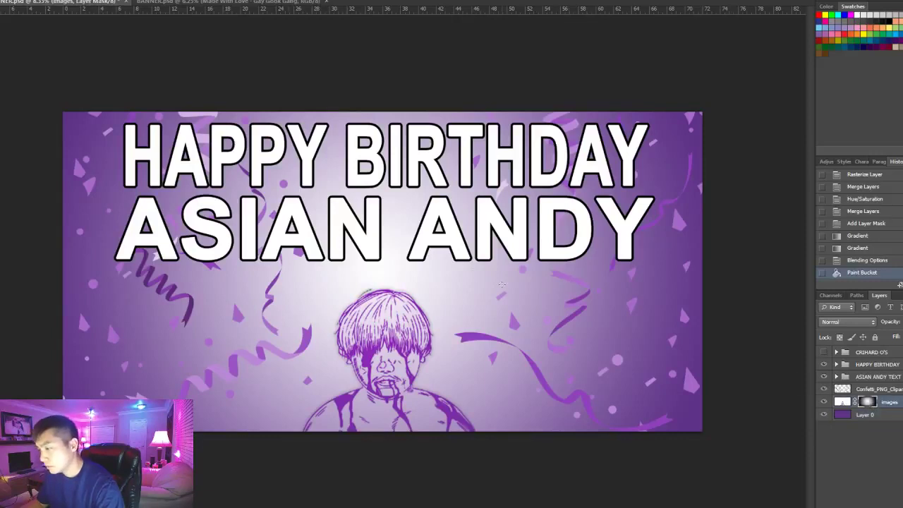
left_click_drag(382, 271, 757, 272)
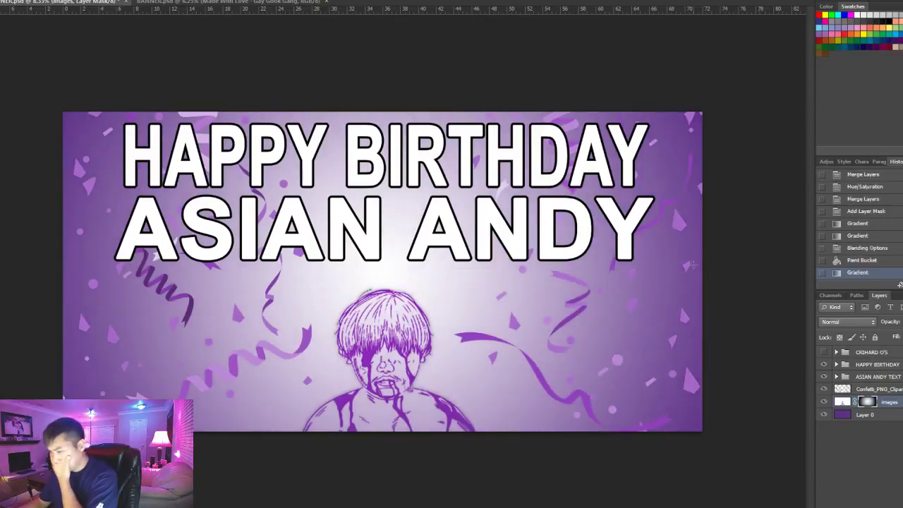
- Zoom out and draw a wider radial fade reaching past the banner edge, then work on Layer 0
key("ctrl+minus")
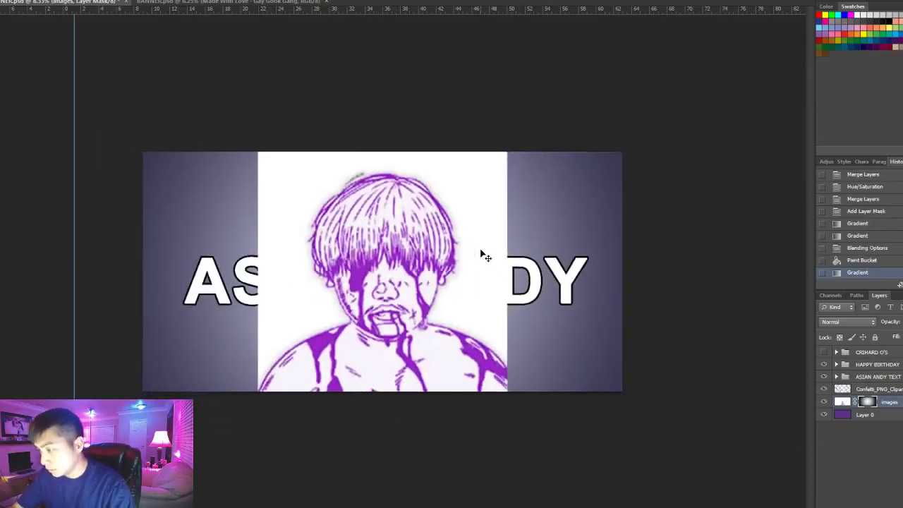
key("ctrl+minus")
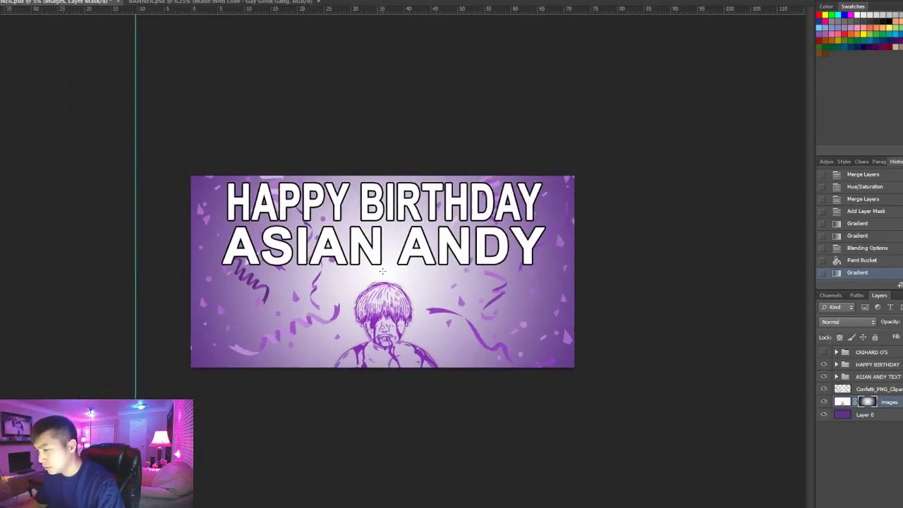
left_click_drag(383, 271, 745, 262)
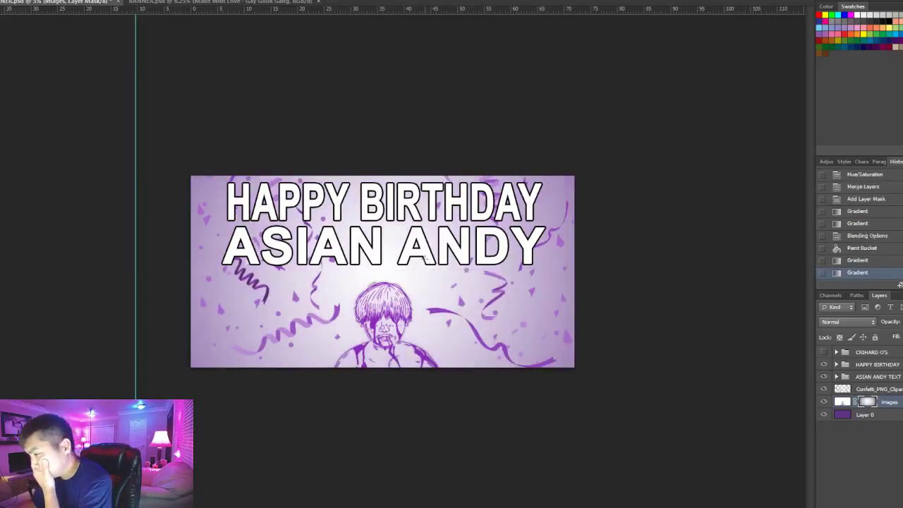
left_click(870, 415)
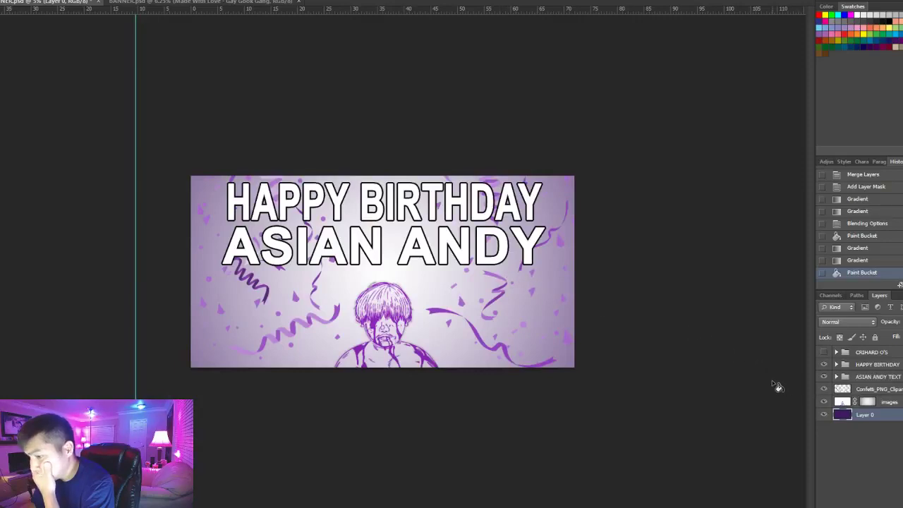
- Redraw the radial fade on the images mask from the centre several times until the white glow looks right
left_click(868, 401)
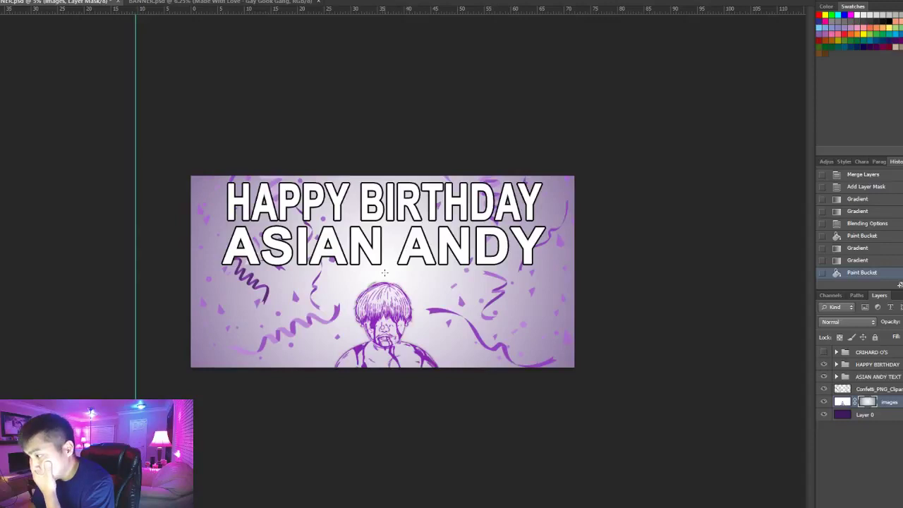
left_click_drag(385, 272, 546, 277)
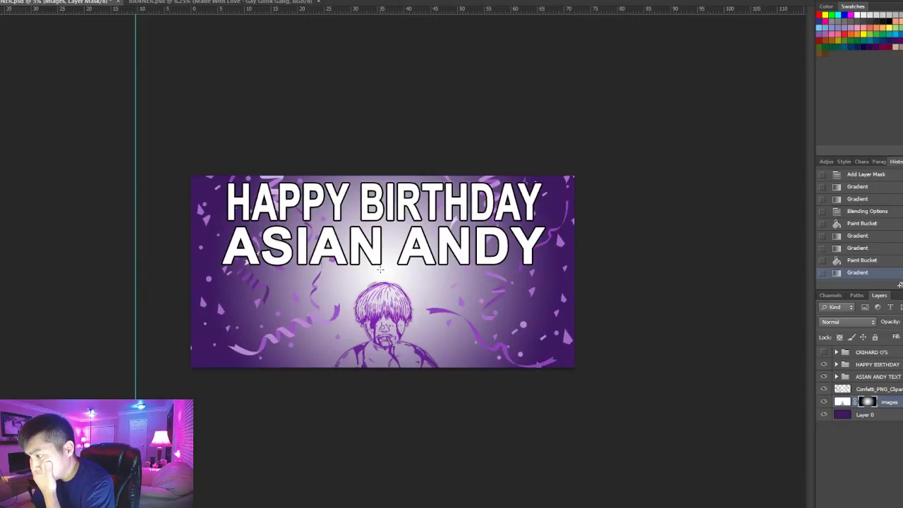
left_click_drag(396, 270, 612, 272)
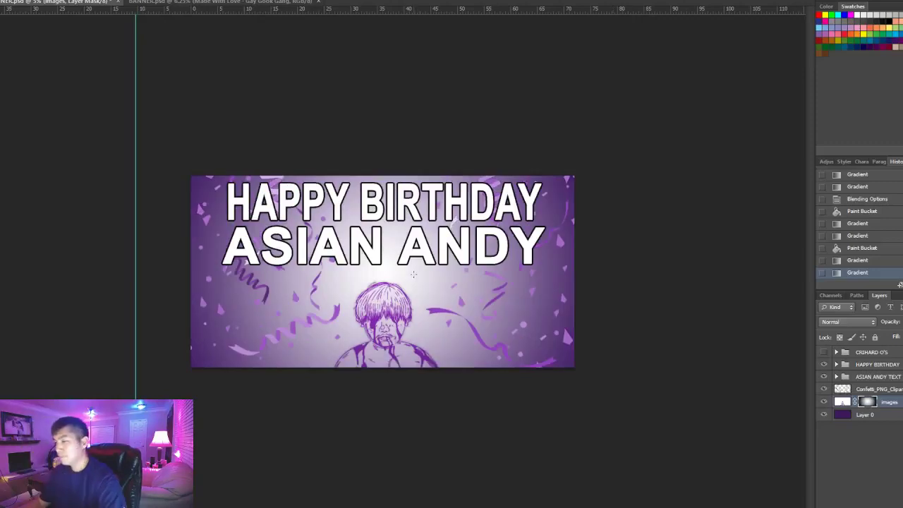
left_click_drag(389, 271, 663, 269)
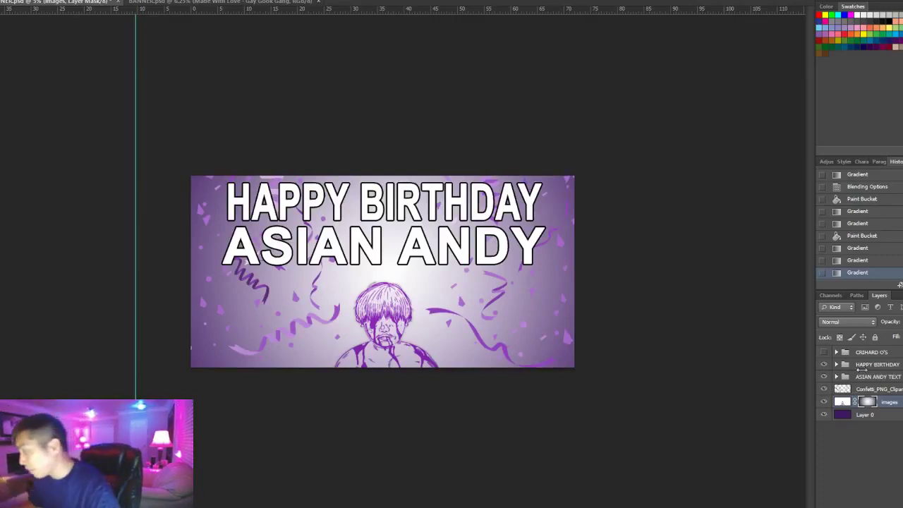
- Nudge the HAPPY BIRTHDAY and ASIAN ANDY text groups down four steps
left_click(875, 365)
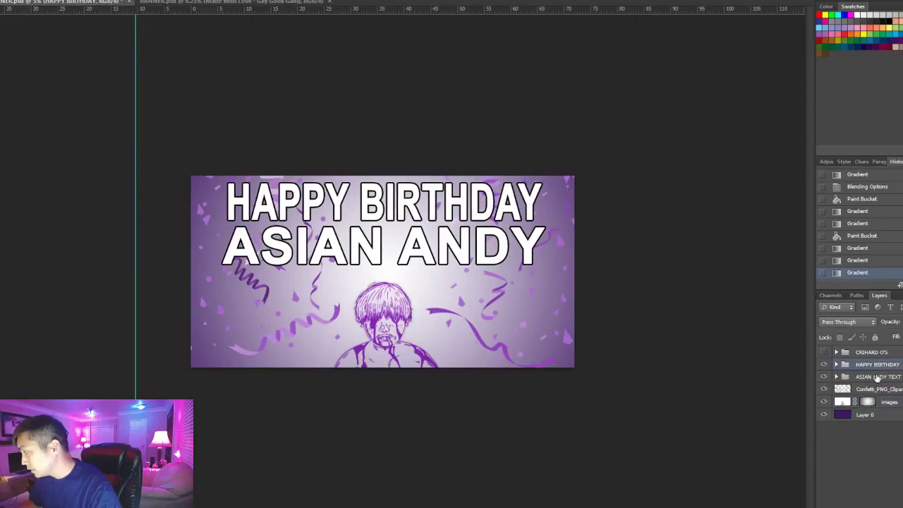
left_click(881, 377, "shift")
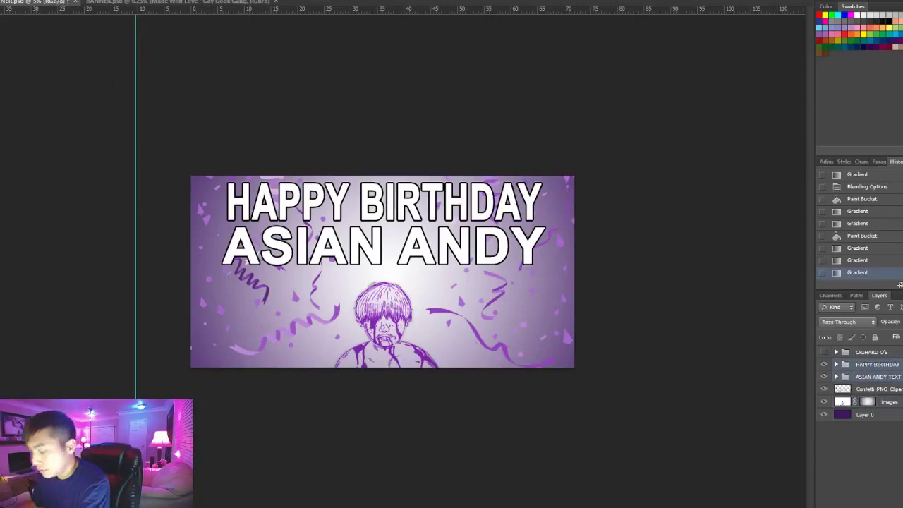
key("Down")
key("Down")
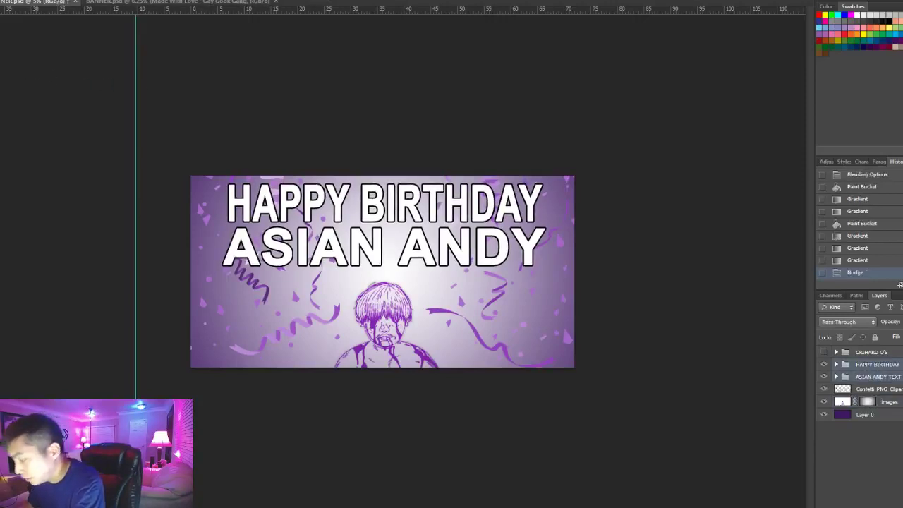
key("Down")
key("Down")
key("Down")
key("Down")
key("Down")
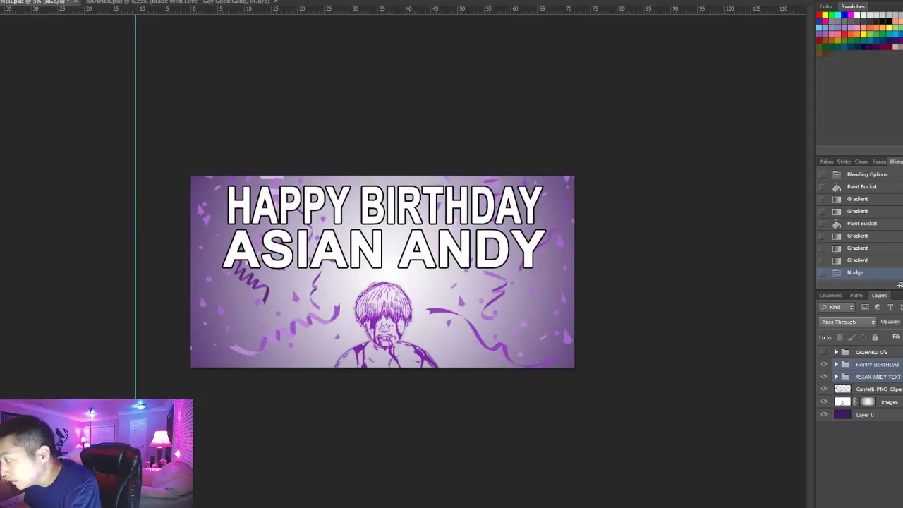
key("Down")
key("Down")
key("Down")
key("Down")
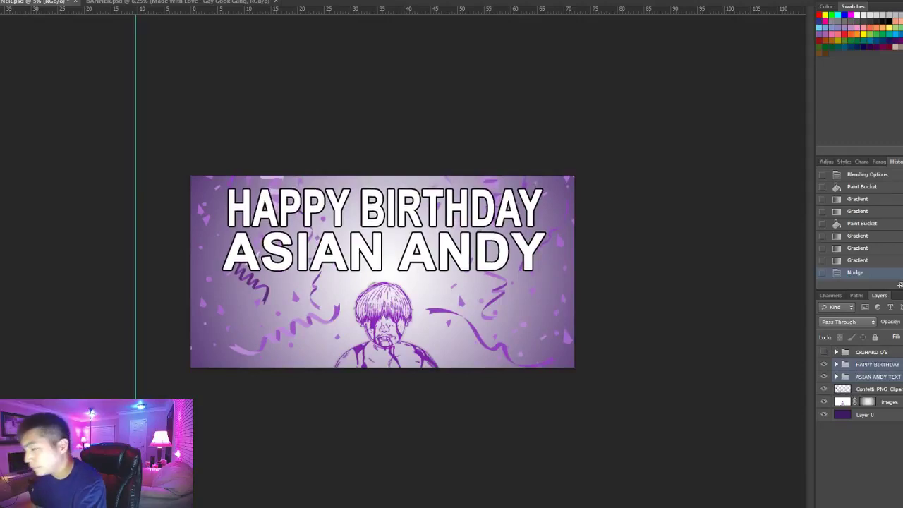
key("Down")
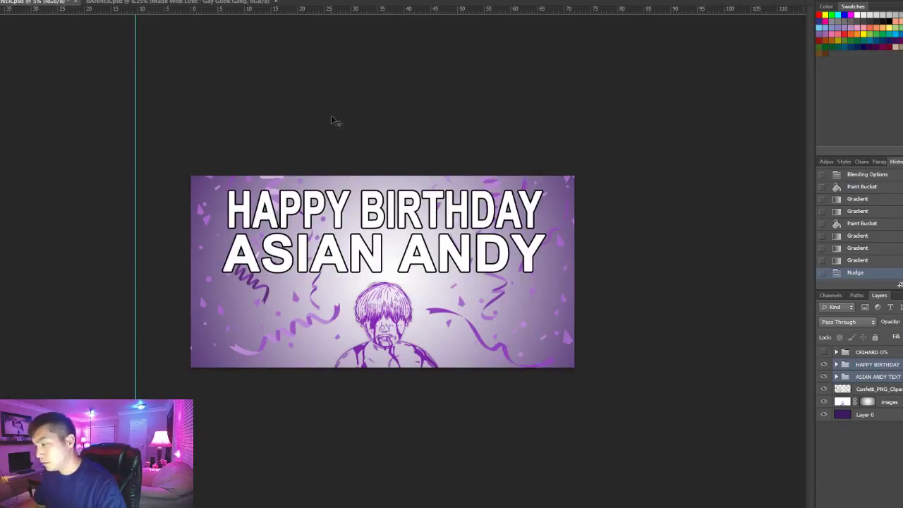
- Lower the ASIAN ANDY text's Horizontal Scale in the Character panel and commit the edit
left_click(882, 378)
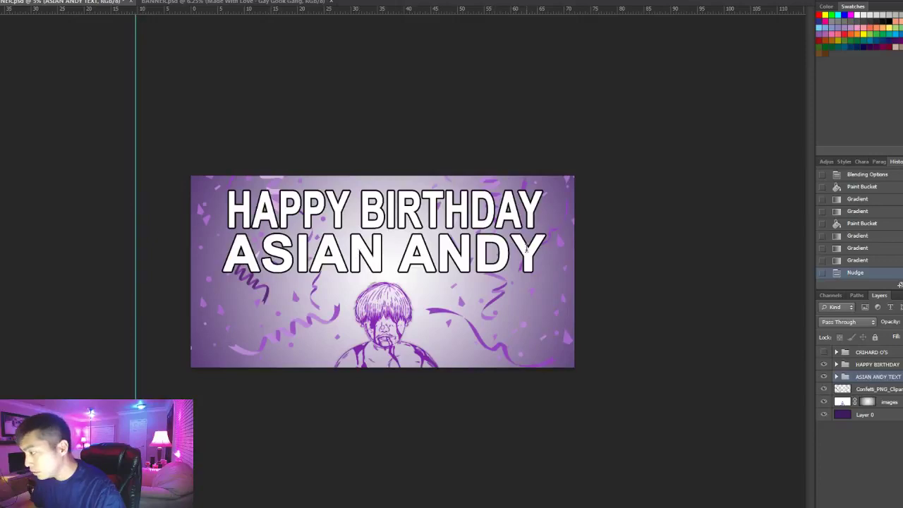
left_click_drag(536, 251, 230, 251)
key("ctrl+shift+b")
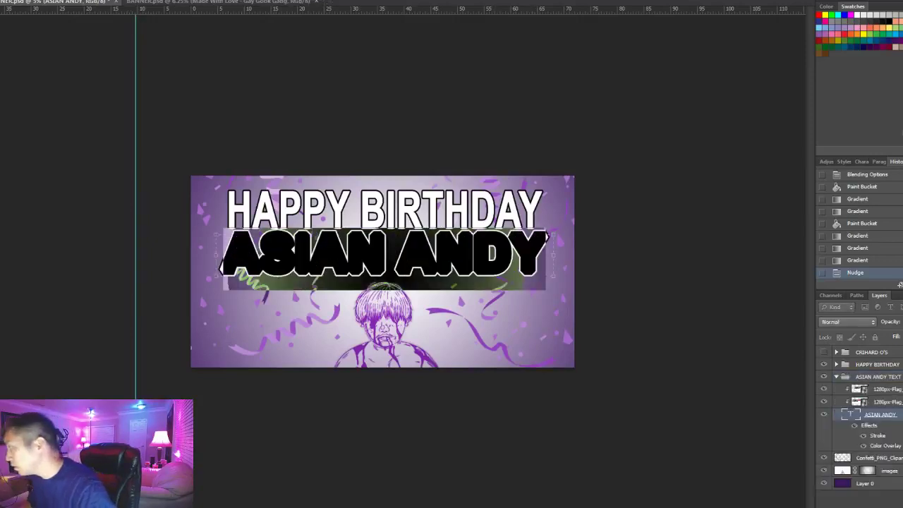
left_click(864, 162)
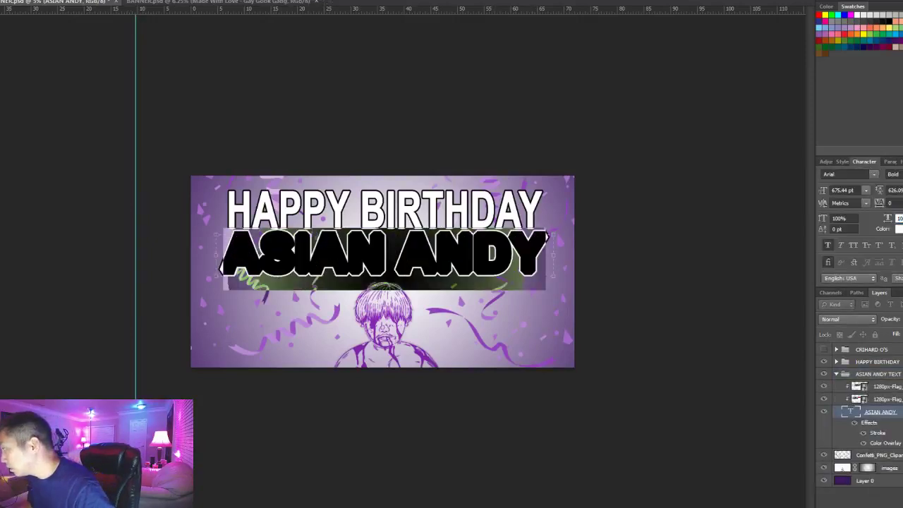
left_click(897, 218)
key("Down")
key("Down")
key("Down")
key("Down")
key("Down")
key("Down")
key("Down")
key("Down")
key("Down")
key("Down")
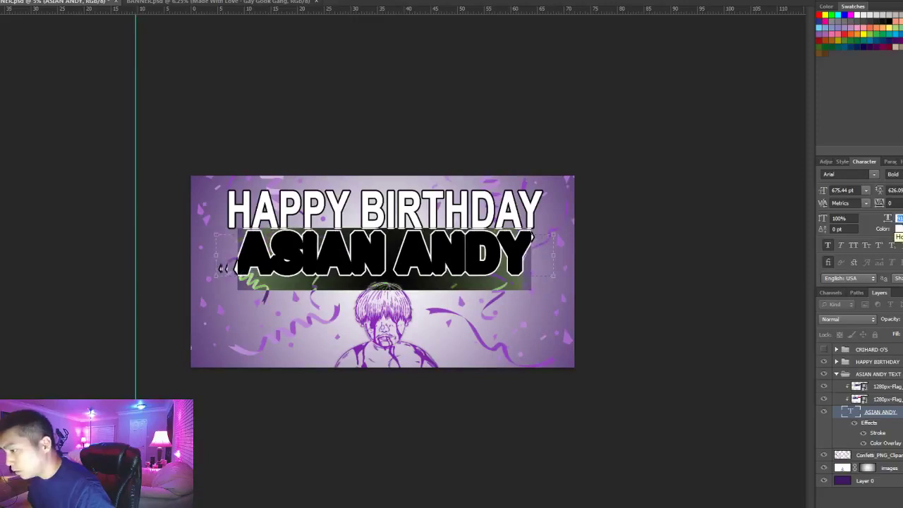
key("Down")
key("Down")
key("Down")
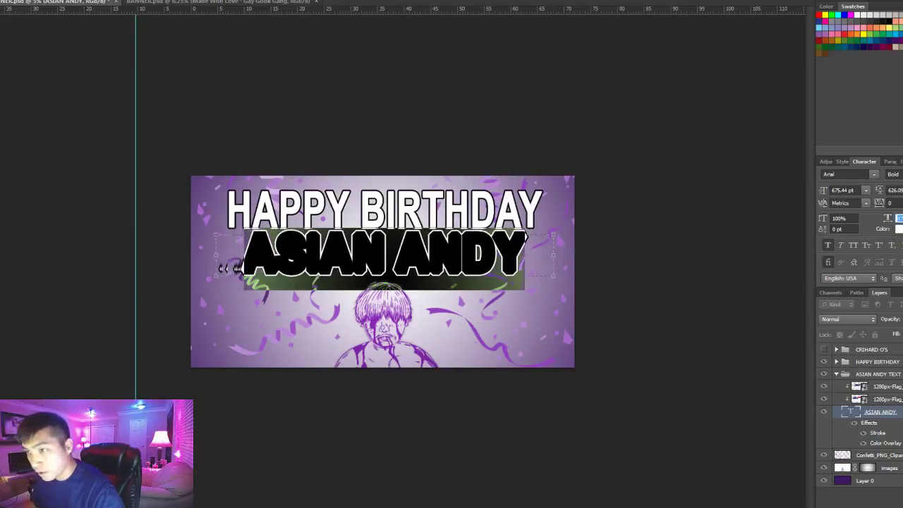
key("Return")
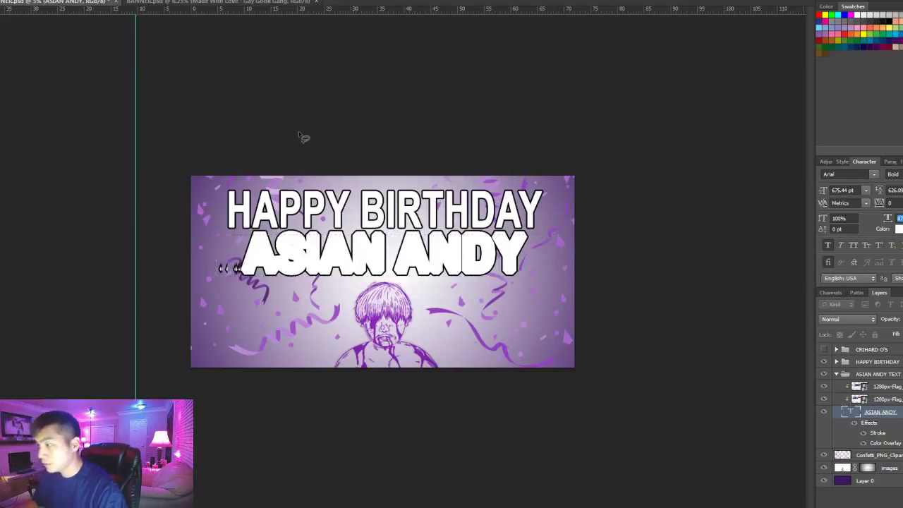
key("ctrl+Return")
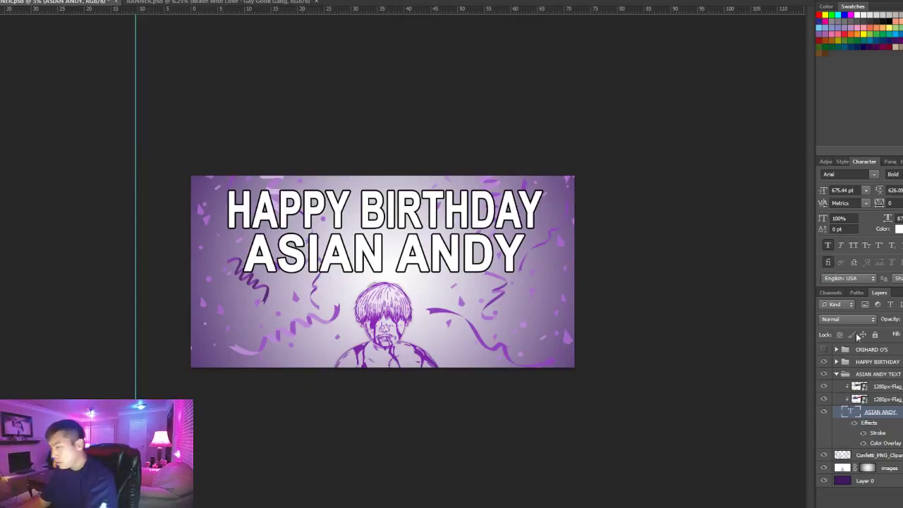
- Drag a vertical guide from the ruler and position it at the banner's horizontal centre
left_click(870, 350)
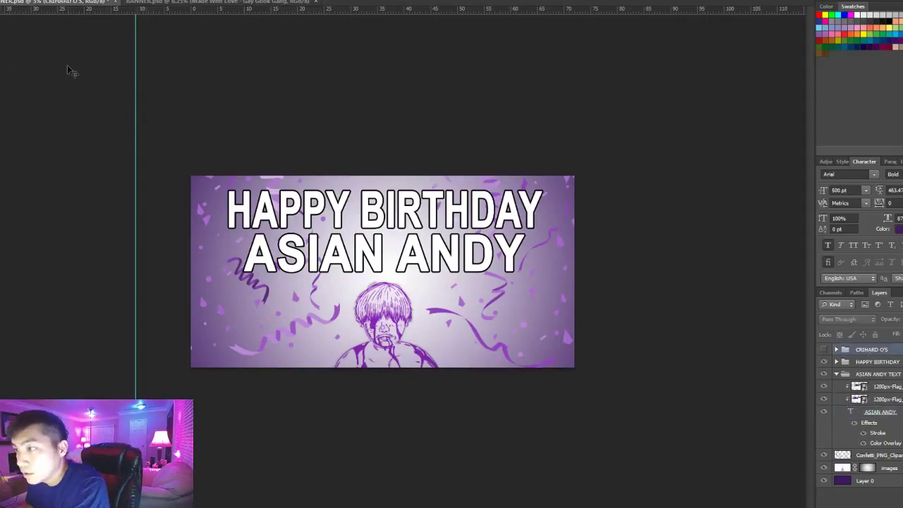
left_click_drag(135, 96, 372, 97)
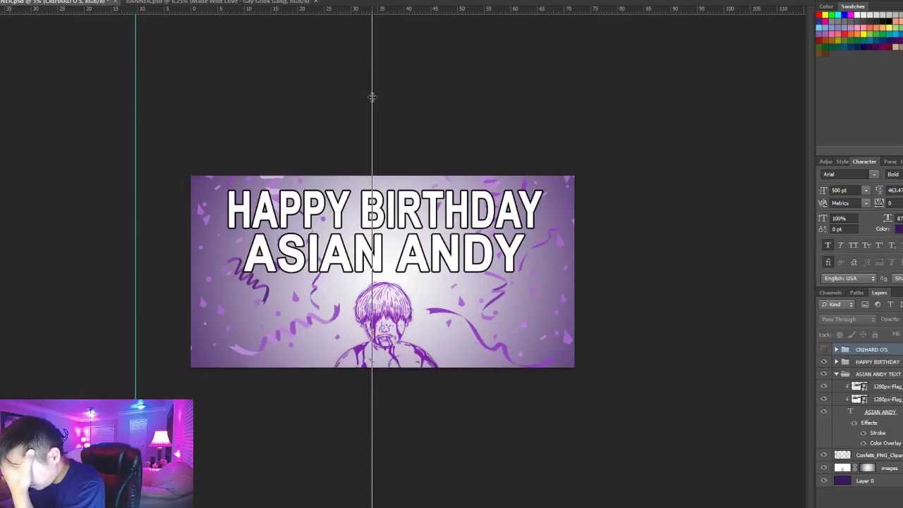
left_click_drag(372, 96, 381, 95)
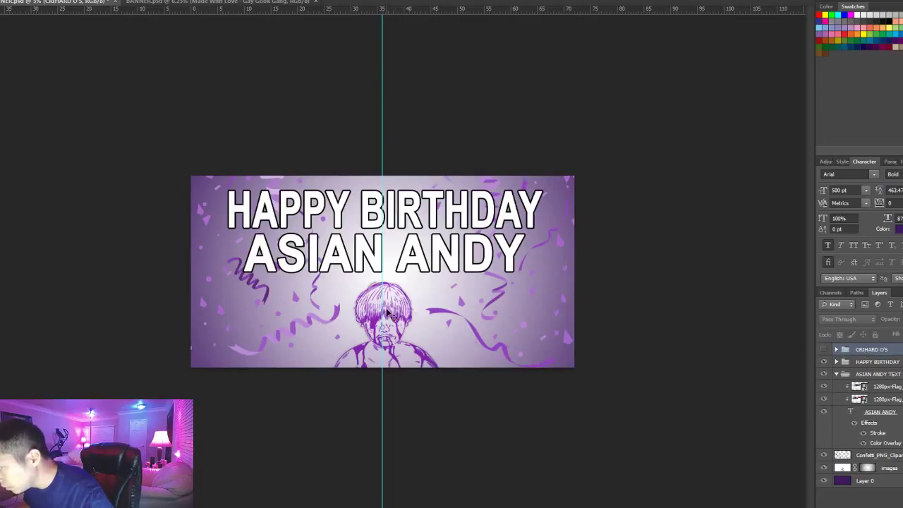
left_click(837, 374)
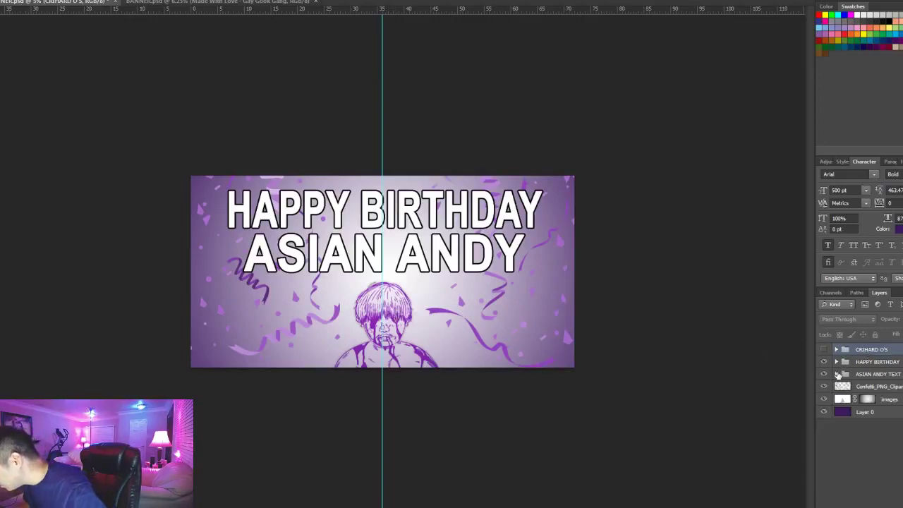
left_click(845, 401)
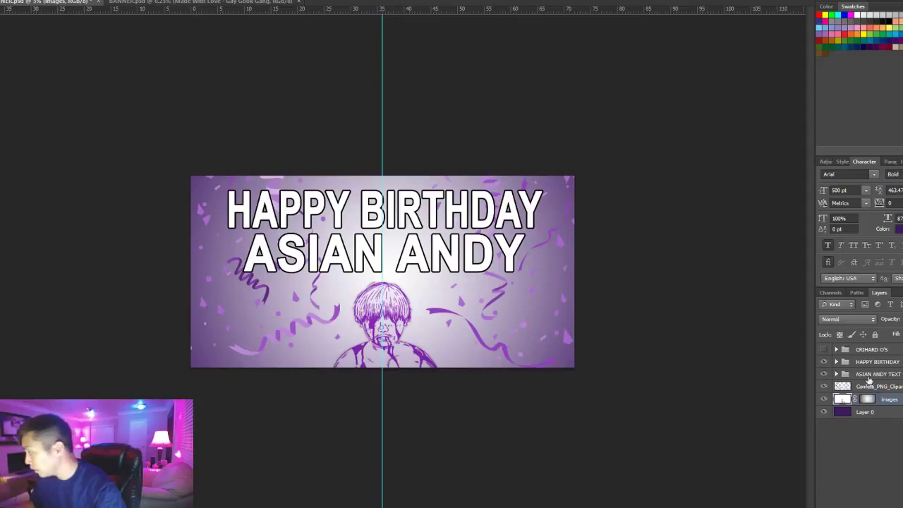
- Give the HAPPY BIRTHDAY text a purple stroke sampled from the artwork while its letters stay white
left_click(878, 364)
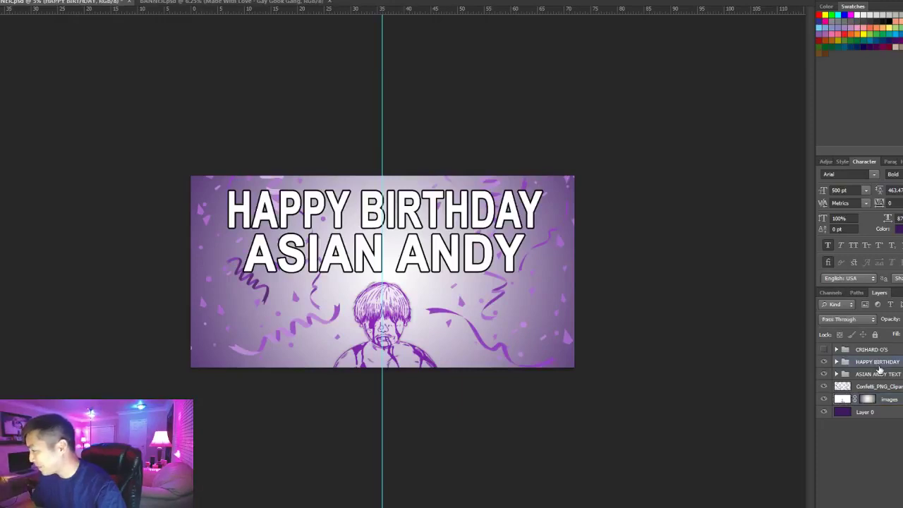
left_click(837, 362)
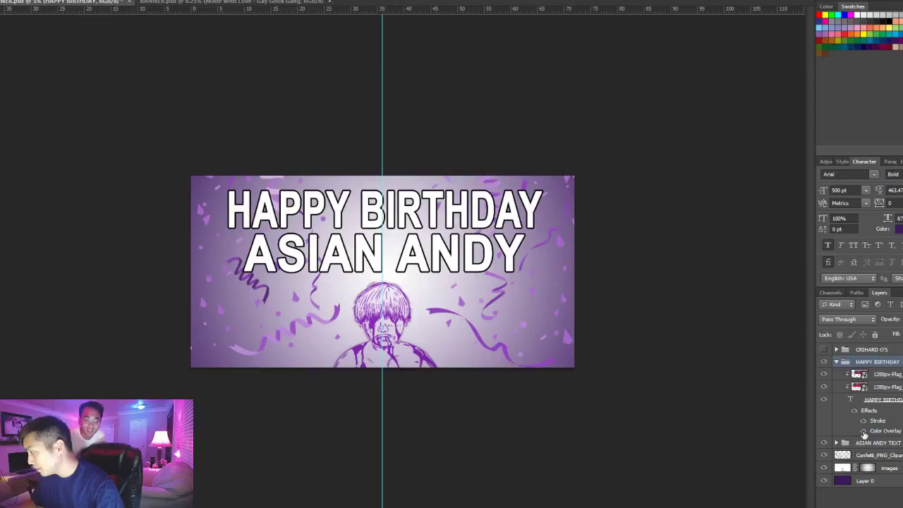
left_click(887, 432)
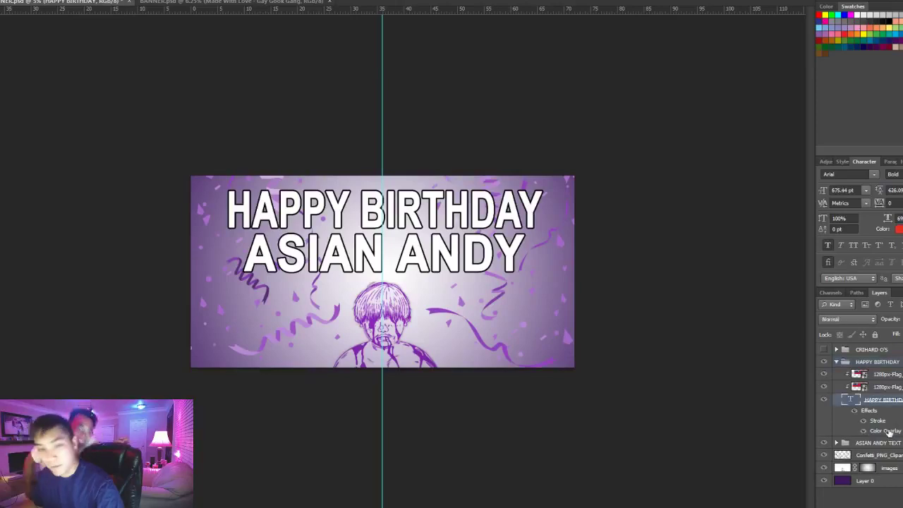
double_click(888, 432)
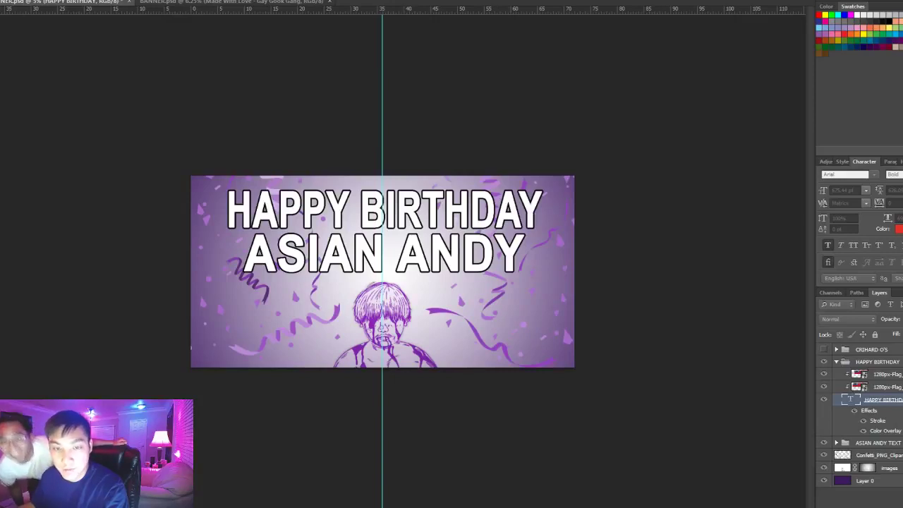
left_click(379, 315)
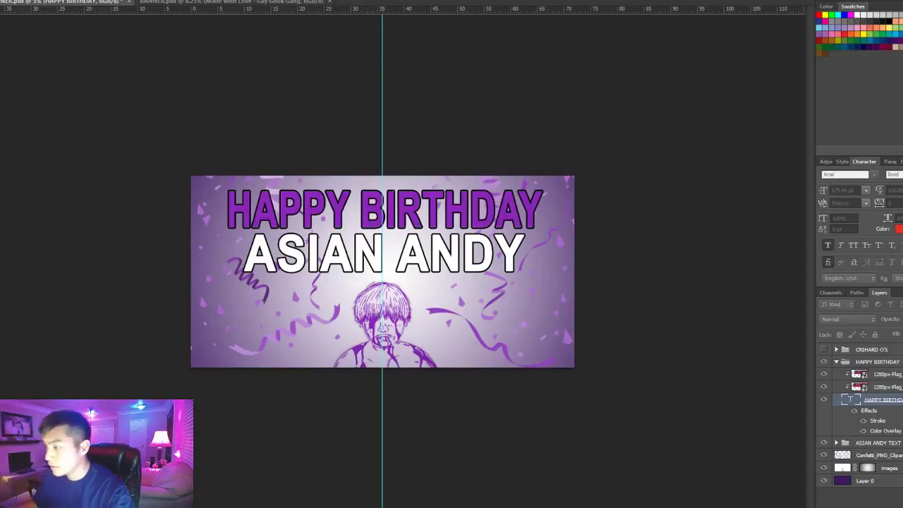
key("ctrl+z")
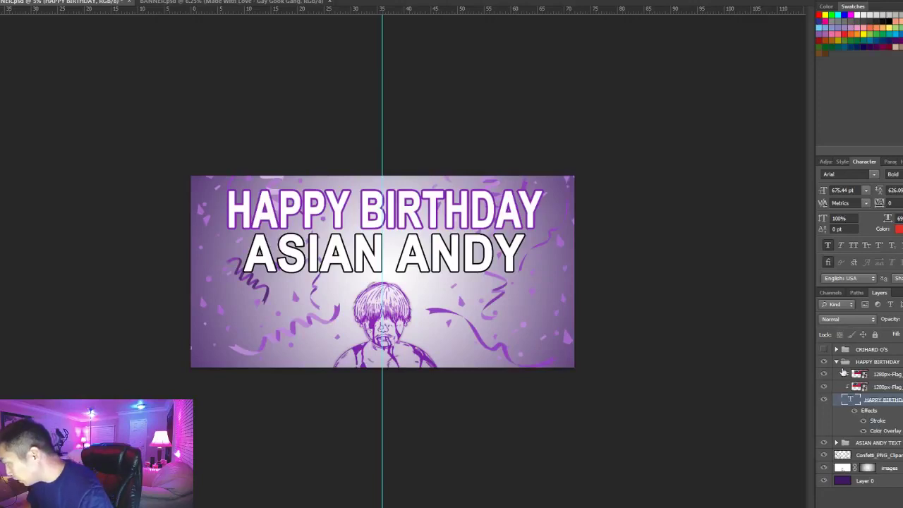
left_click(845, 361)
left_click(836, 361)
- Match the dark purple strokes on the ASIAN ANDY and HAPPY BIRTHDAY text layers, then select both groups
left_click(836, 374)
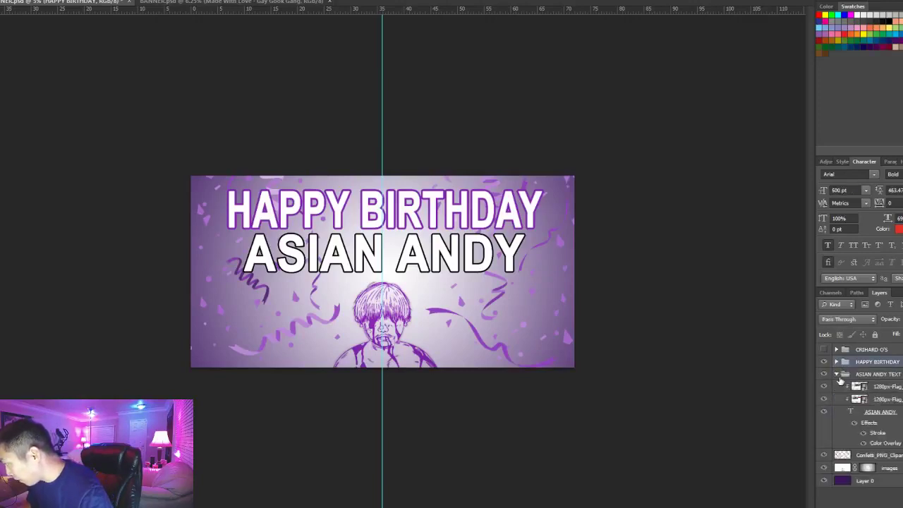
left_click(881, 437)
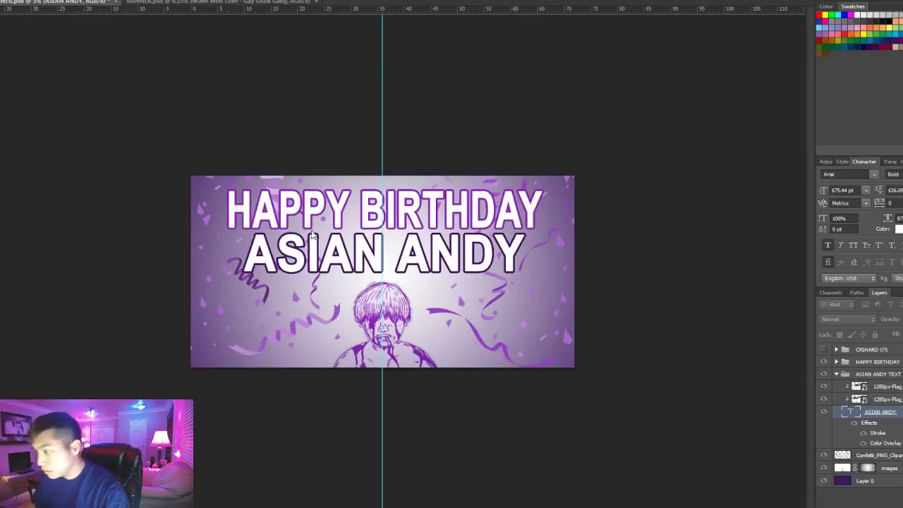
left_click(838, 375)
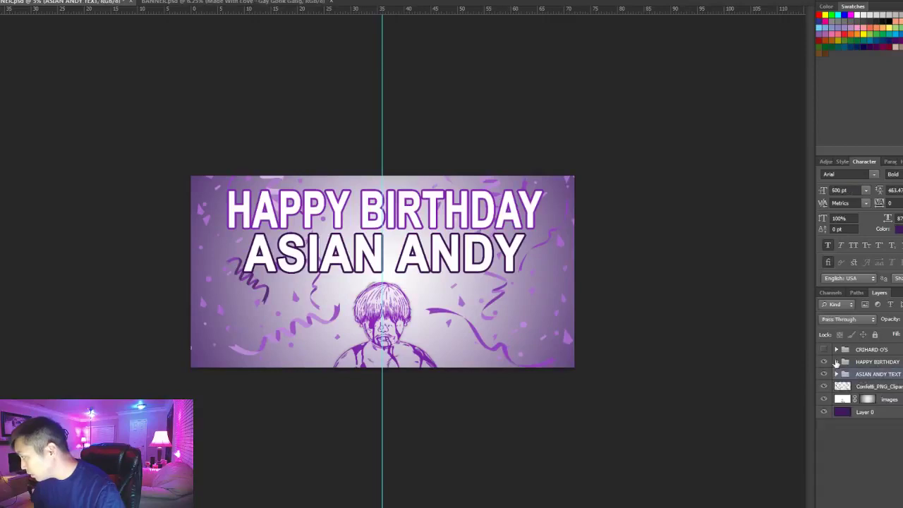
left_click(837, 361)
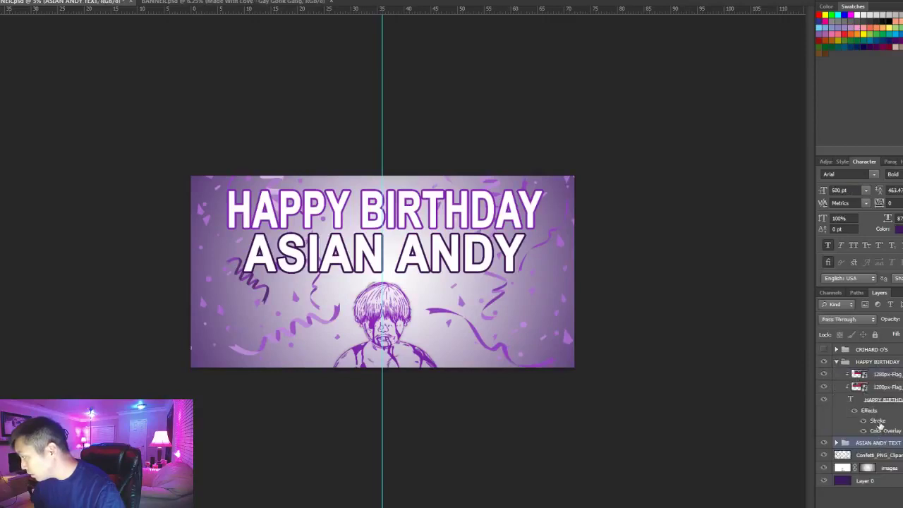
left_click(877, 401)
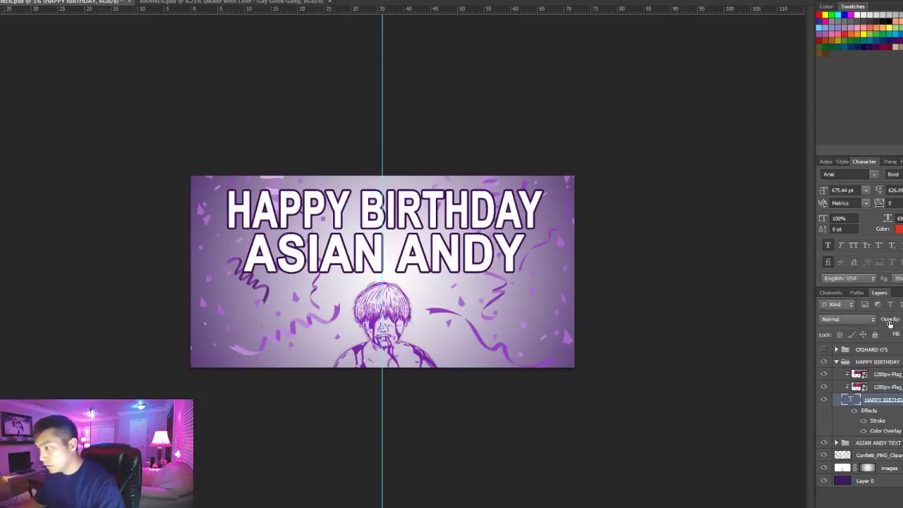
left_click(836, 361)
left_click(878, 374, "shift")
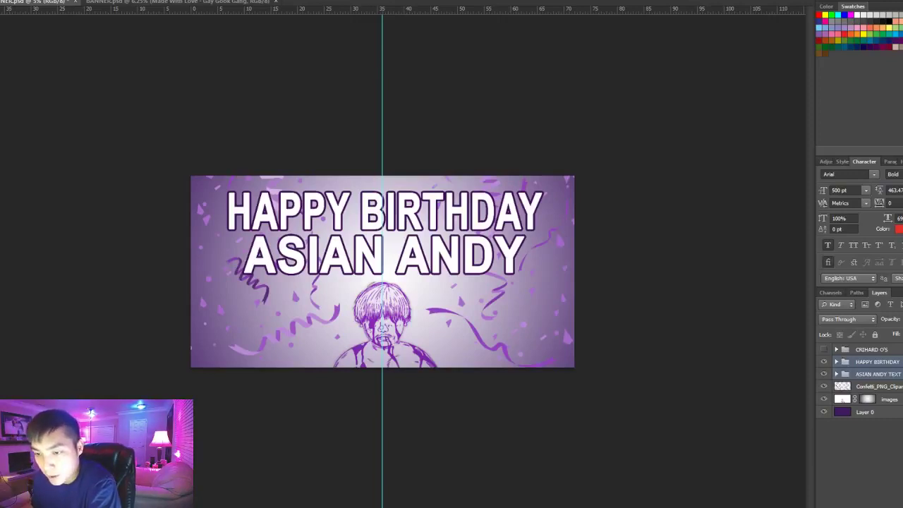
left_click(134, 2)
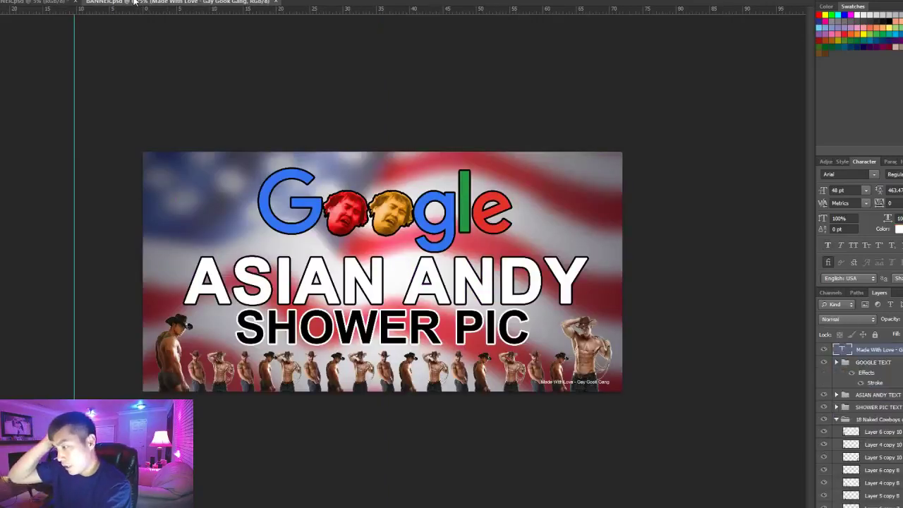
left_click(47, 3)
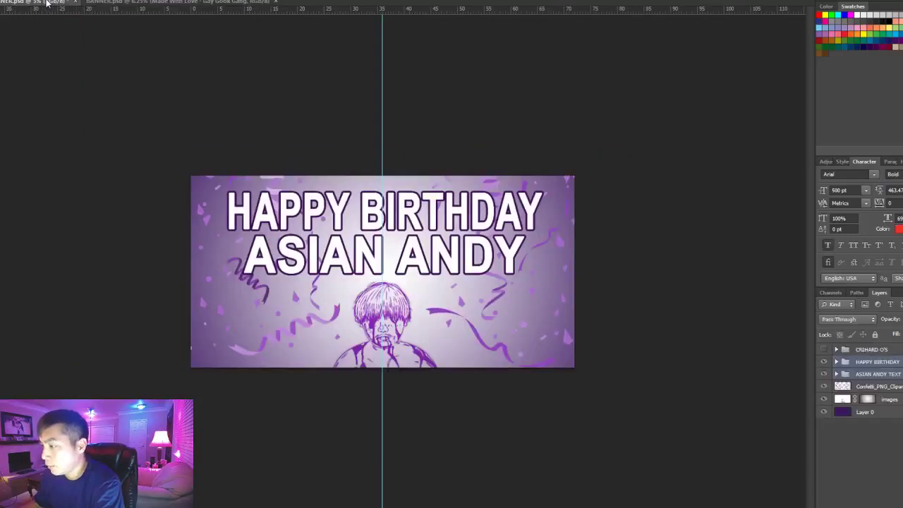
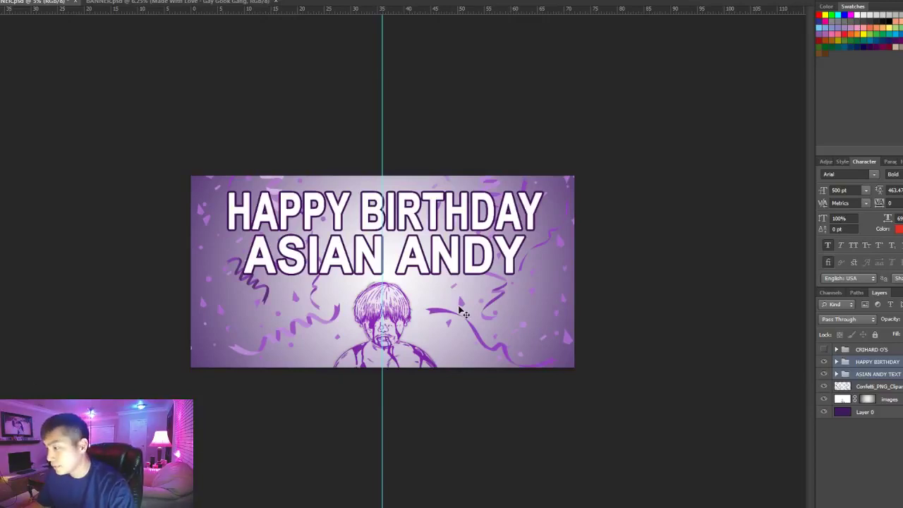
- Flip between the birthday banner and BANNER.psd tabs, finishing on the BANNER.psd shower-pic banner
left_click(209, 6)
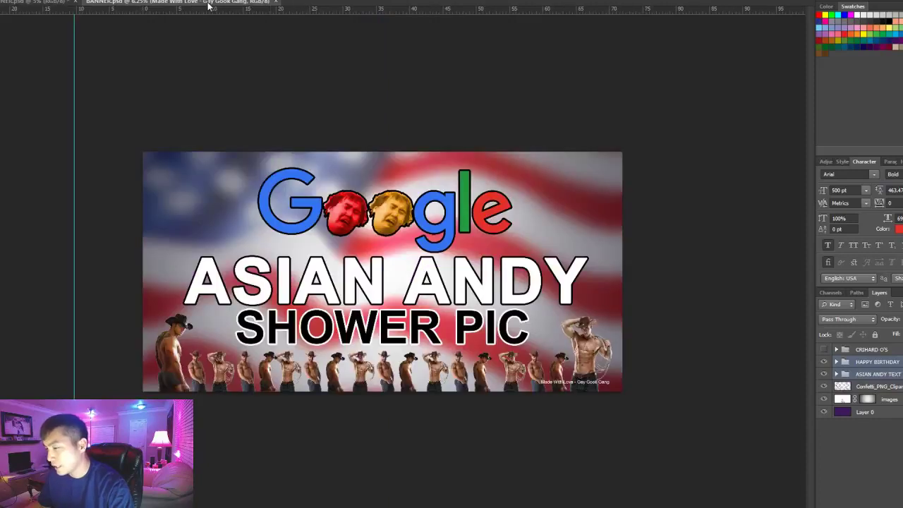
left_click(29, 6)
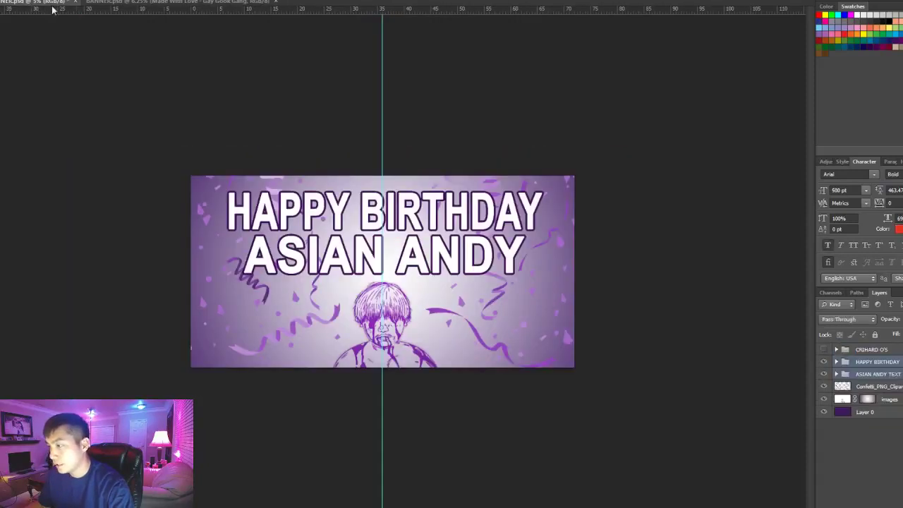
left_click(200, 5)
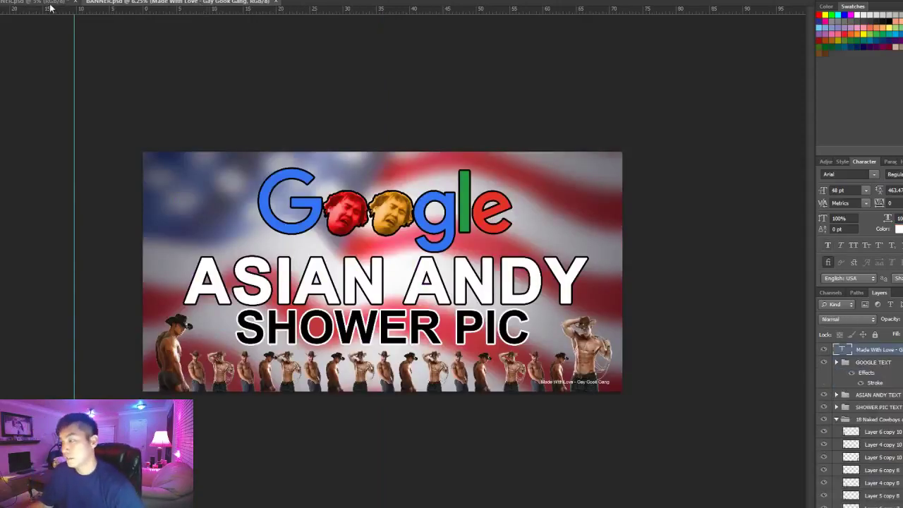
left_click(56, 5)
left_click(229, 7)
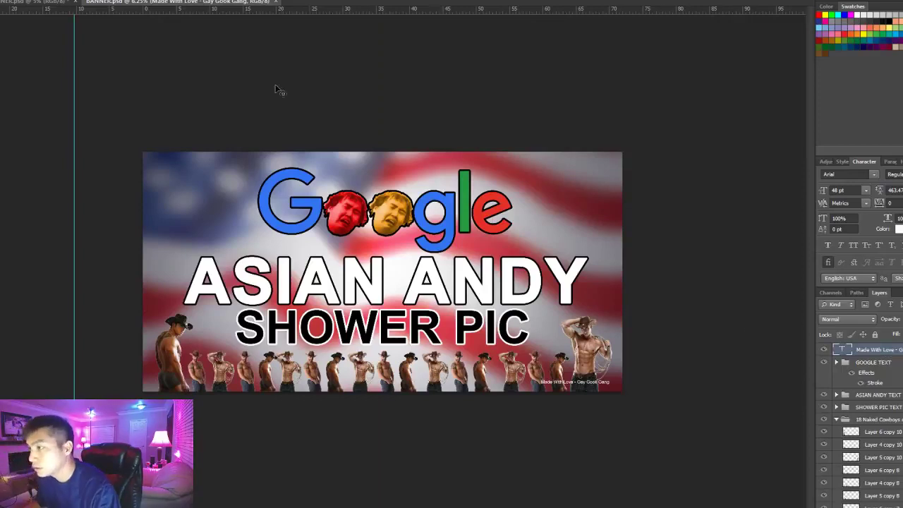
- Float BANNER.psd and drag its 'Made With Love' text layer onto the birthday banner
left_click_drag(217, 12, 369, 35)
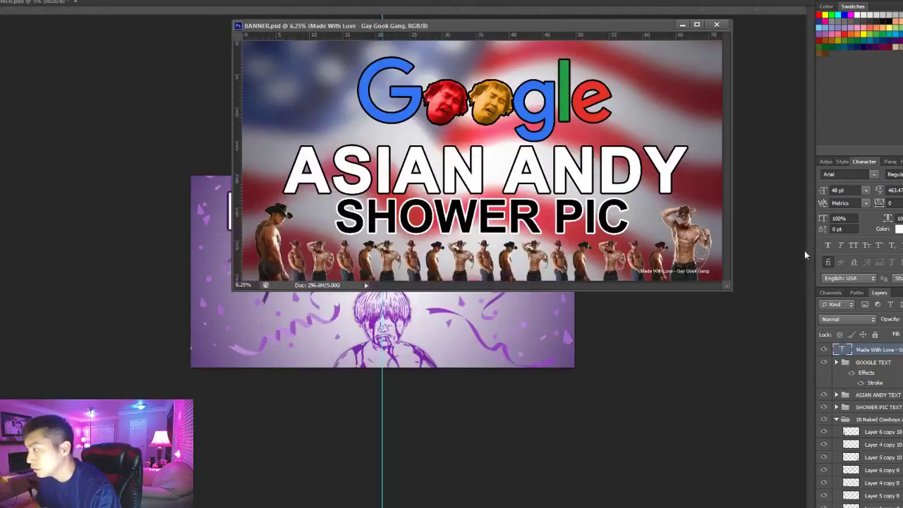
left_click_drag(878, 350, 506, 345)
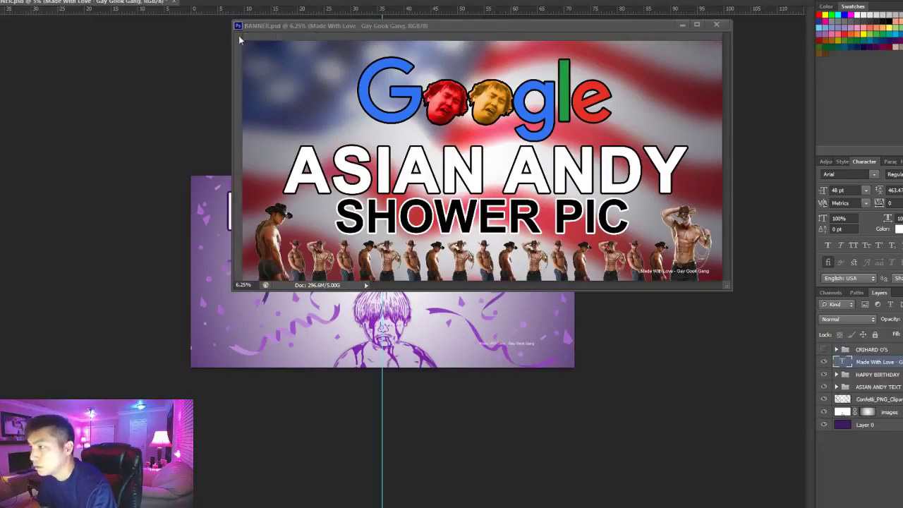
left_click(264, 21)
left_click_drag(264, 21, 232, 2)
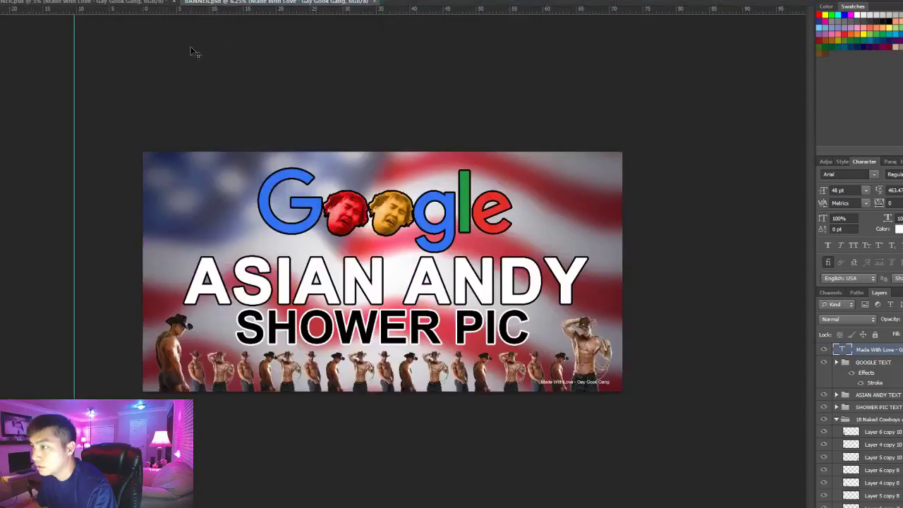
left_click(124, 6)
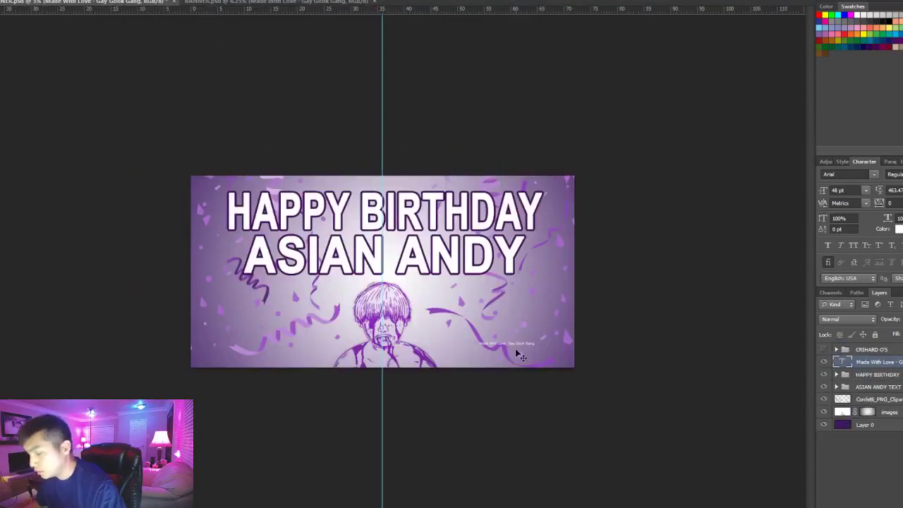
- Zoom to the banner's lower-right corner and nudge the credit line twice left and once up
key("ctrl+plus")
key("ctrl+plus")
key("ctrl+plus")
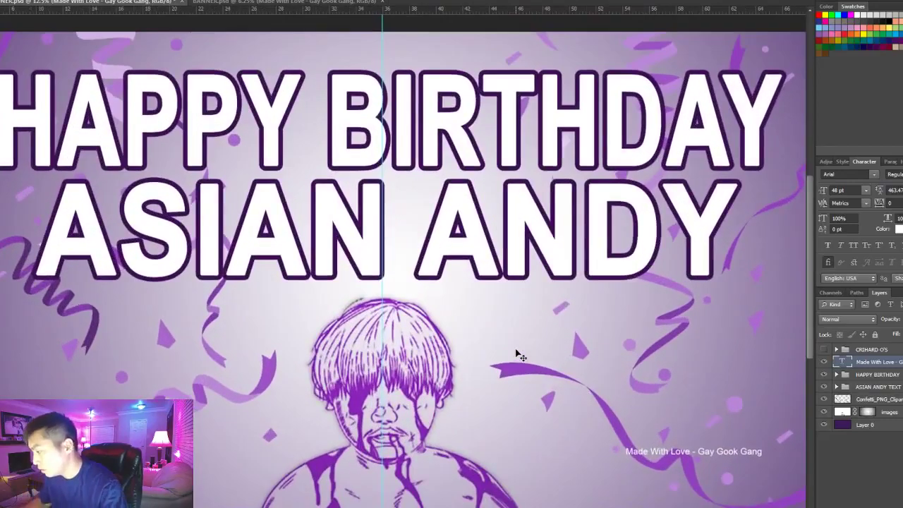
left_click_drag(596, 409, 405, 255)
key("Left")
key("Left")
key("Left")
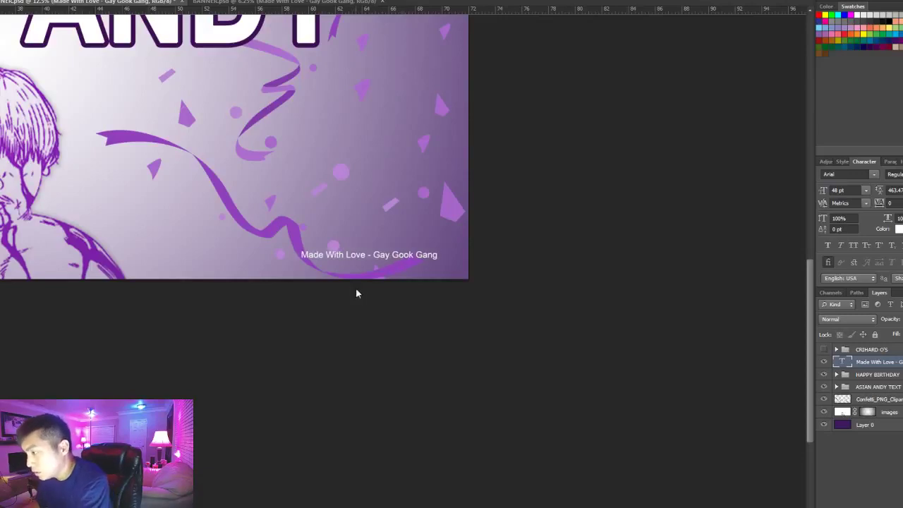
key("Left")
key("Left")
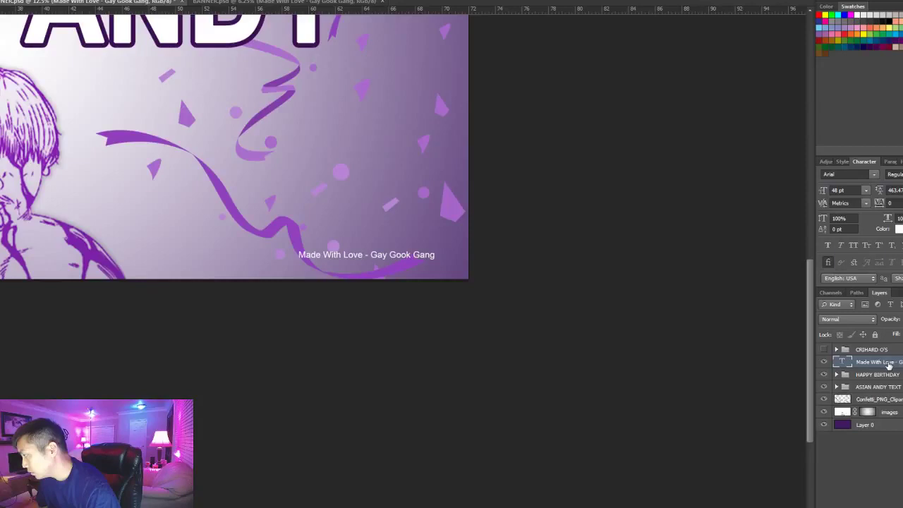
key("Up")
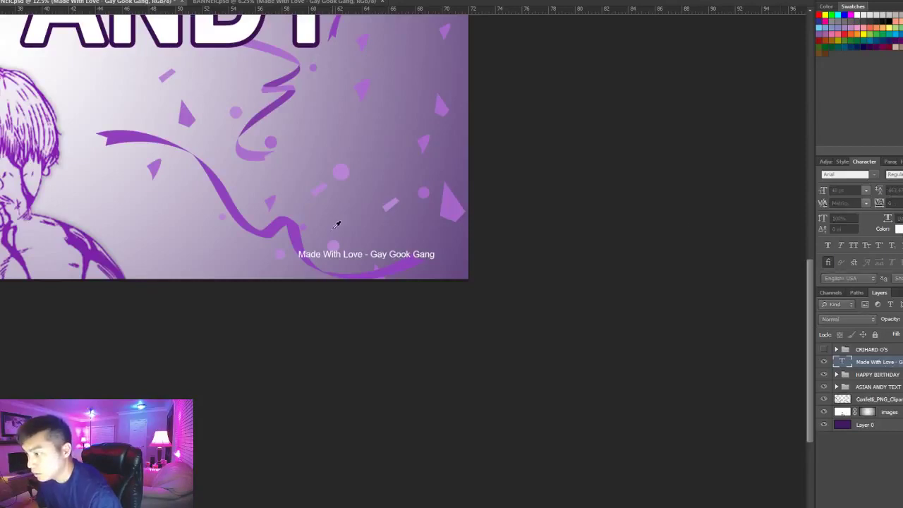
- Recolour the 'Made With Love' text with the drawing's dark purple and check it at closer zoom
left_click(95, 251)
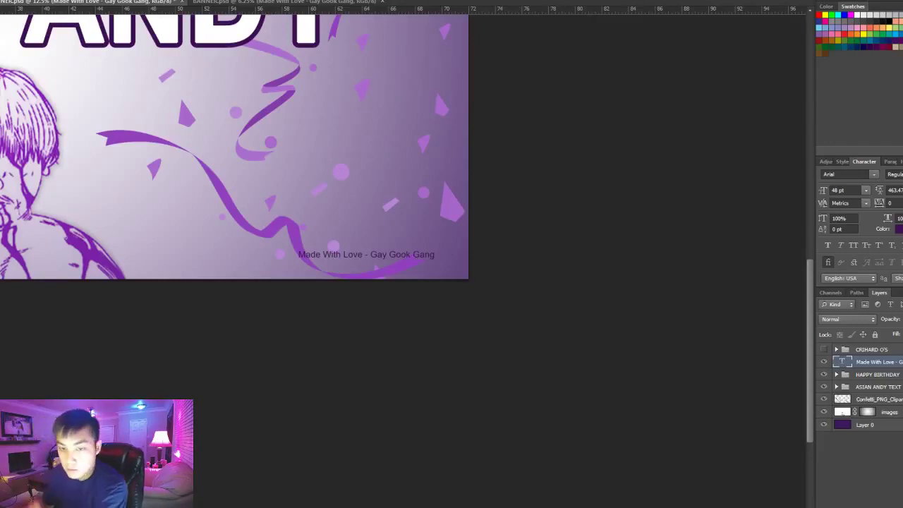
scroll(384, 257, "up", 3)
scroll(385, 256, "left", 3)
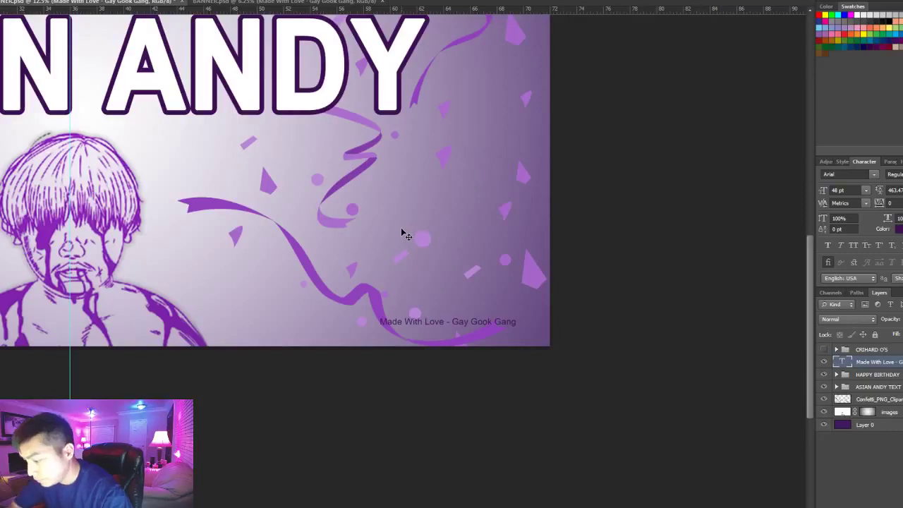
key("ctrl+plus")
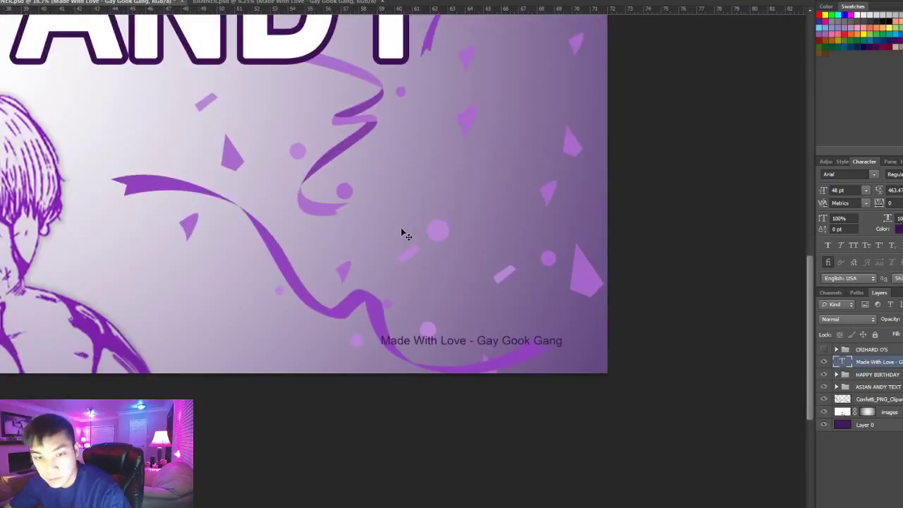
key("ctrl+minus")
key("ctrl+minus")
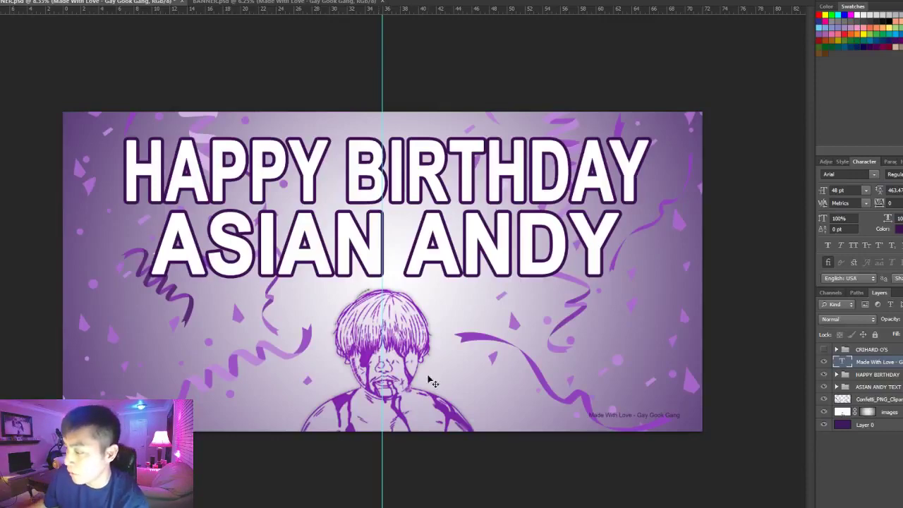
scroll(413, 402, "up", 4)
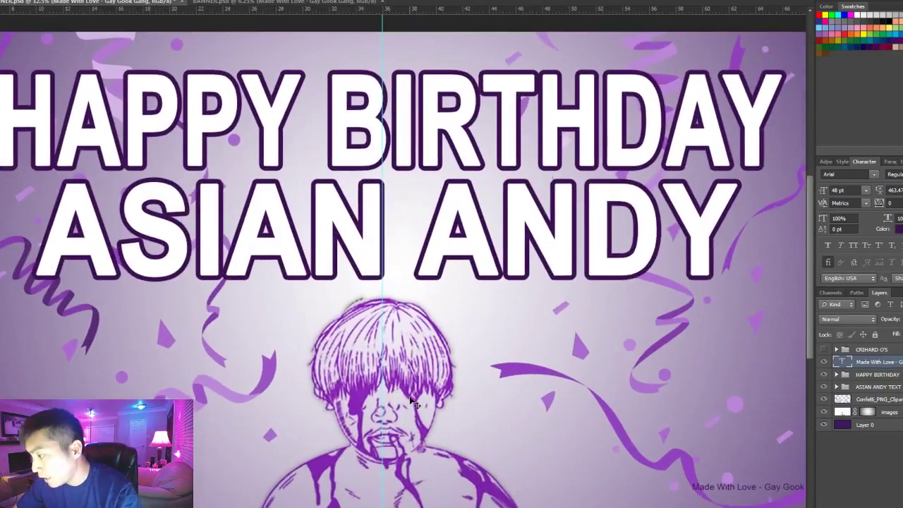
scroll(413, 402, "up", 1)
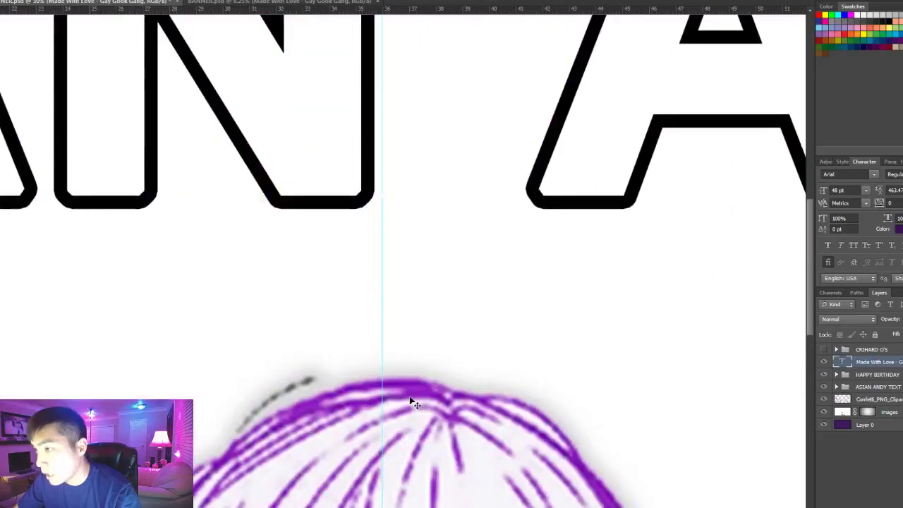
scroll(357, 385, "up", 1)
left_click_drag(356, 384, 329, 125)
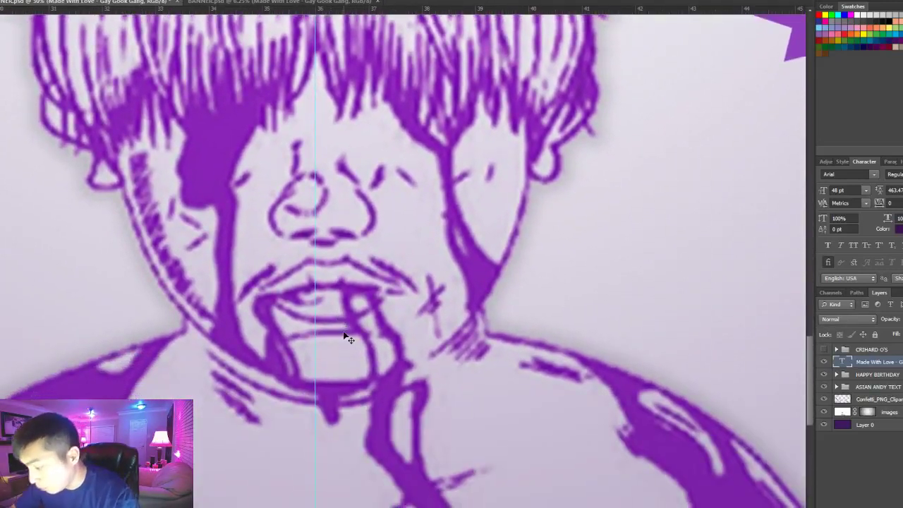
scroll(345, 338, "down", 5)
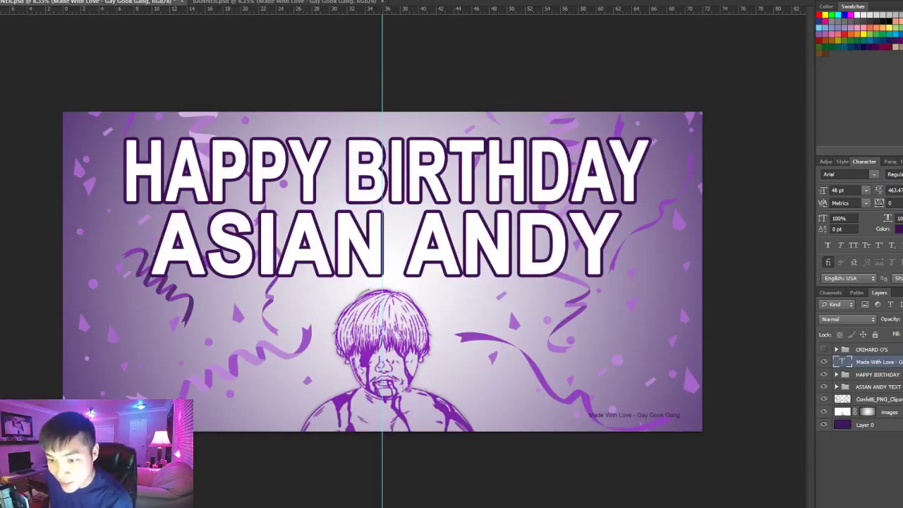
- Return to the BANNER.psd 'ASIAN ANDY SHOWER PIC' document
left_click(290, 3)
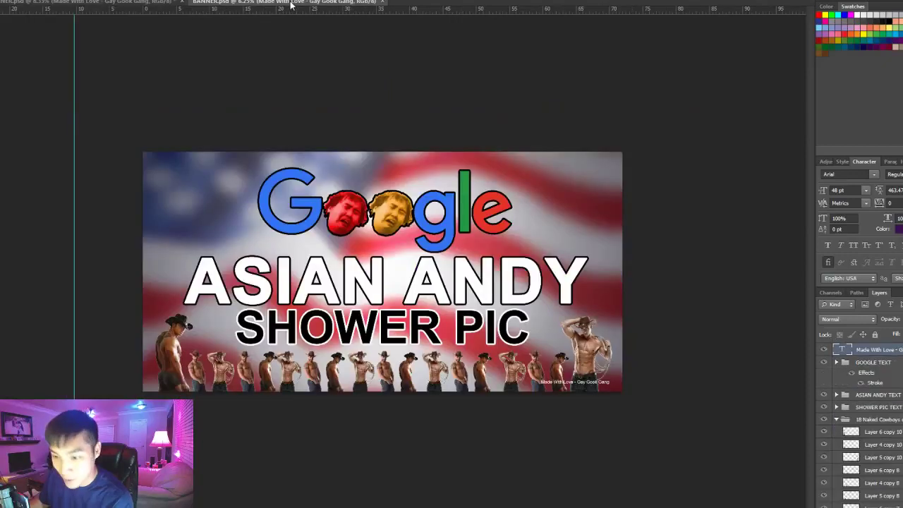
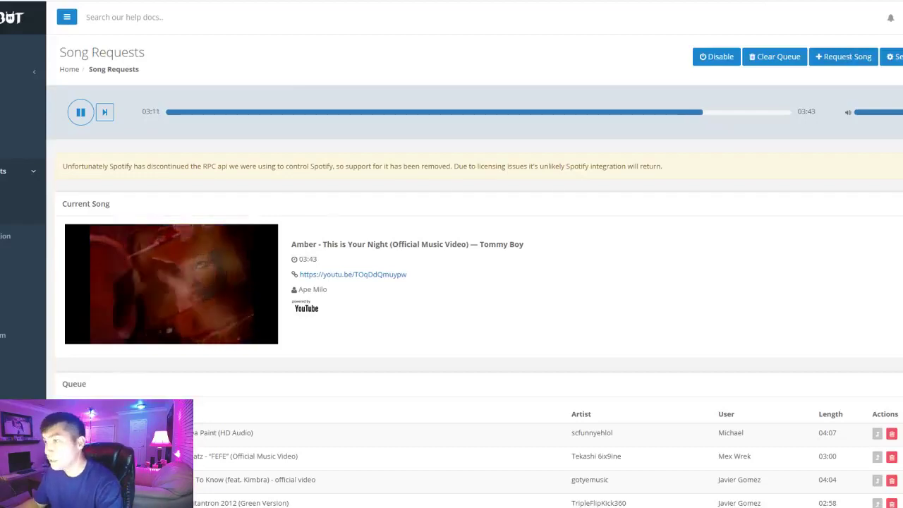
- Switch from the Nightbot song requests page back to the birthday banner in Photoshop
key("alt+Tab")
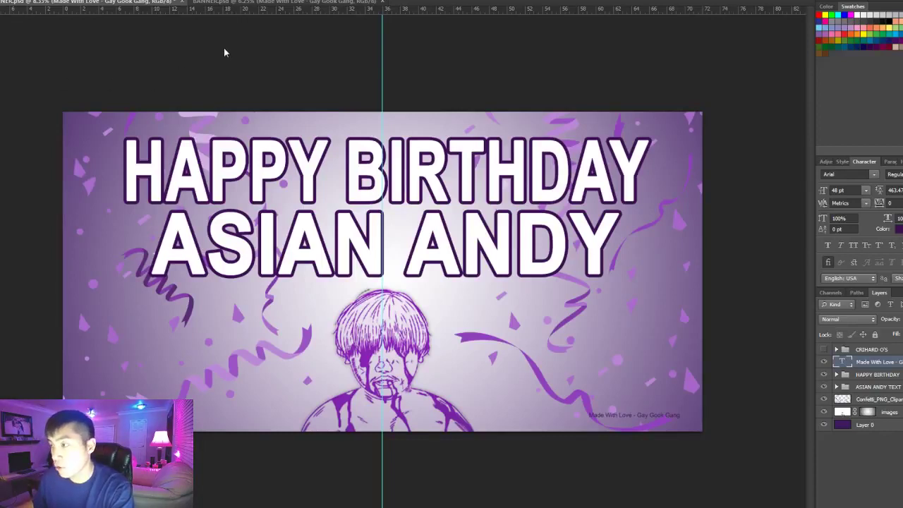
- Bring up the Creative Cloud portrait project page and shift the browser to reveal the banner
key("alt+Tab")
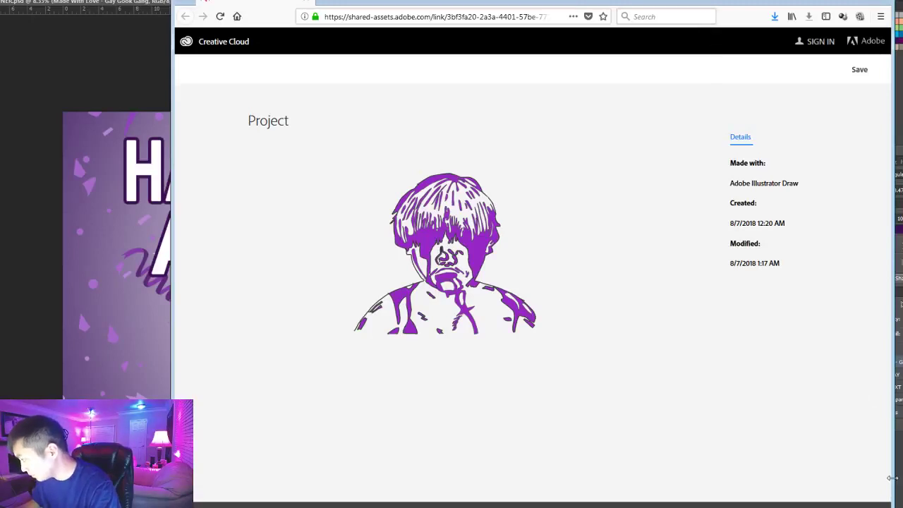
left_click_drag(892, 478, 536, 478)
- Resize the browser window so the portrait project page sits beside the banner
left_click_drag(393, 2, 738, 12)
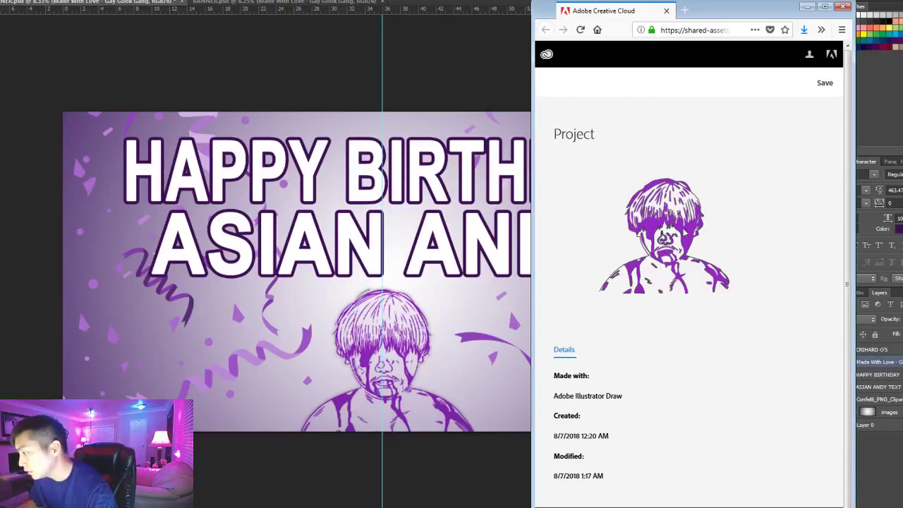
- Maximize the browser window showing the Creative Cloud project page
left_click(824, 6)
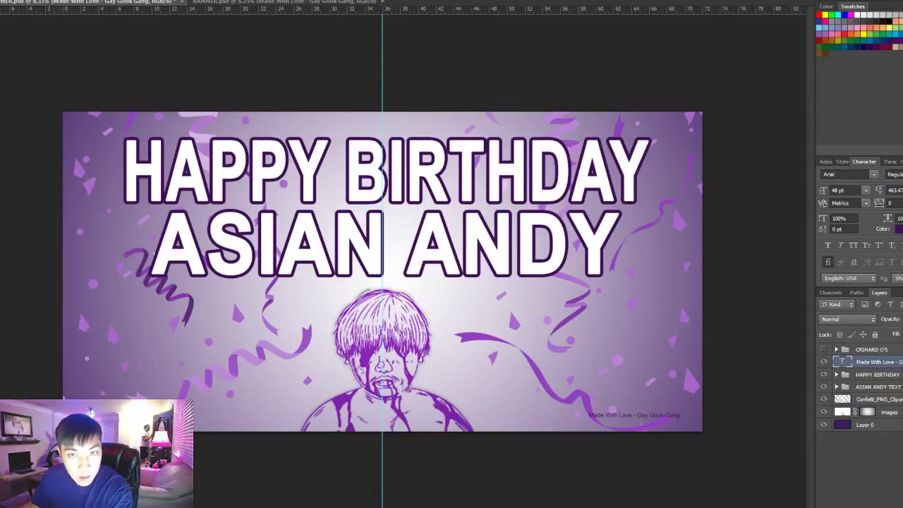
- Place the downloaded line-art file rendition;size=1200;version=3.png into the banner via File > Place
key("alt+f")
key("Down")
key("Down")
key("Down")
key("Return")
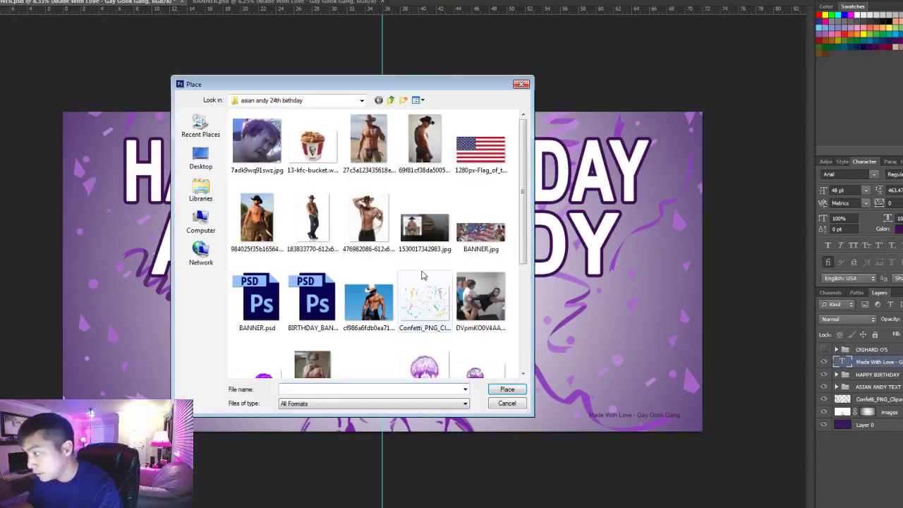
left_click_drag(526, 250, 526, 354)
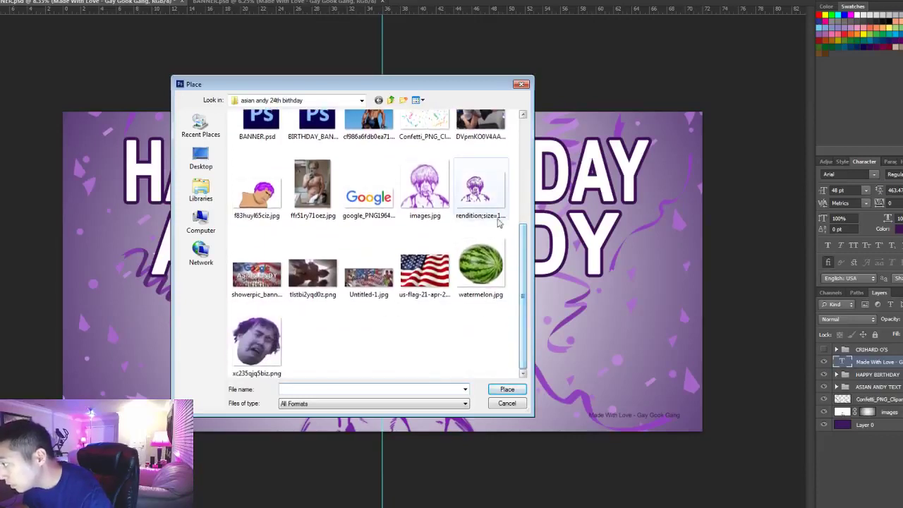
left_click(487, 185)
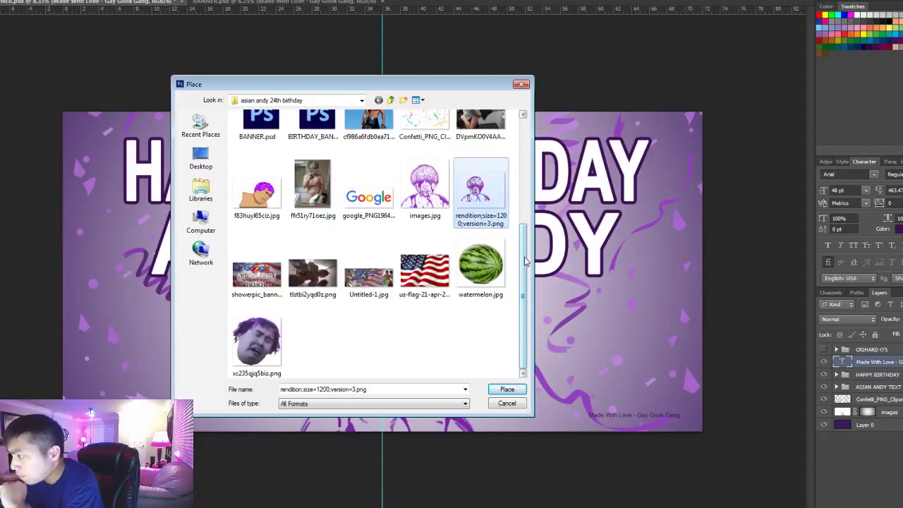
double_click(482, 200)
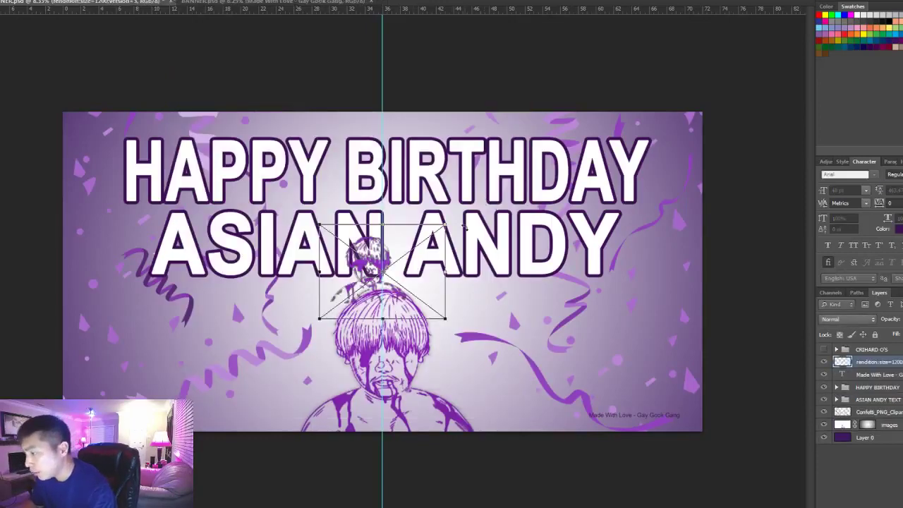
- Drag the small placed portrait down and right of the main portrait, then end the transform
left_click_drag(363, 296, 553, 338)
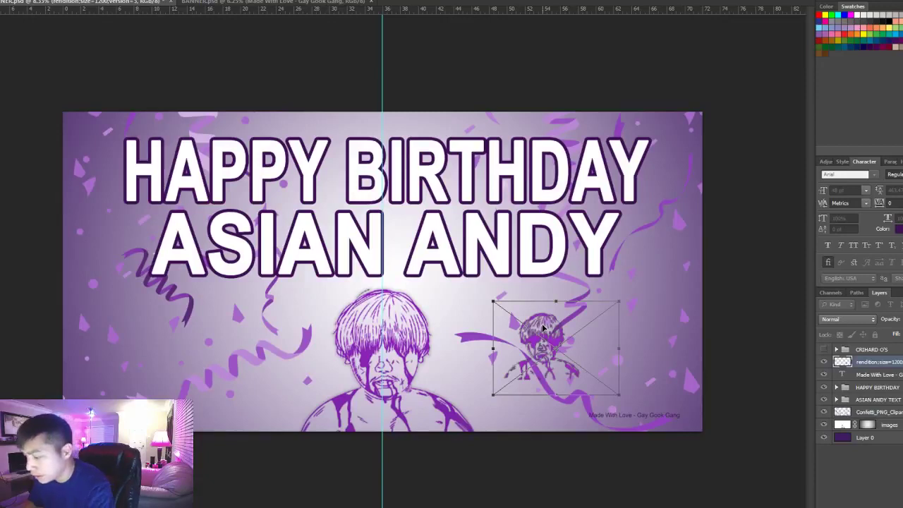
key("Return")
- Delete the small placed portrait layer from the banner
key("Delete")
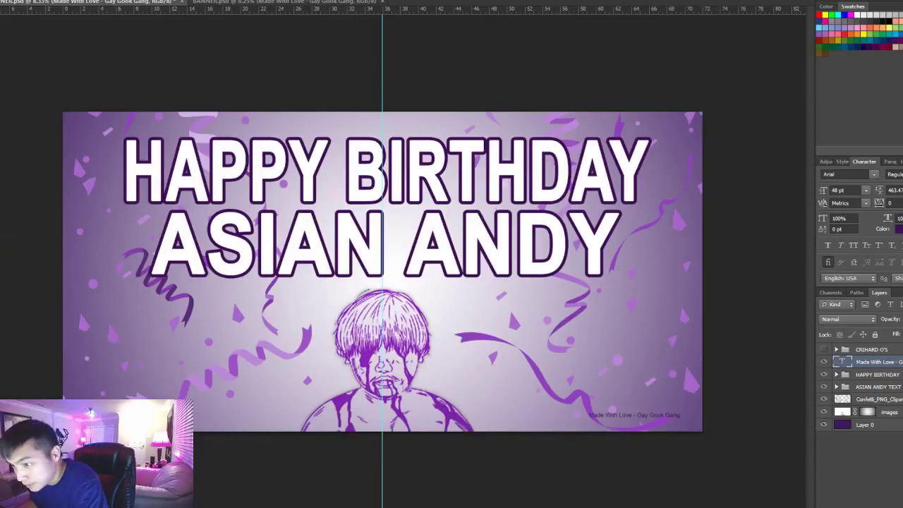
- Loosen the credit line's letter spacing with Alt+arrow tracking, commit the edit, and nudge it left
key("ctrl+t")
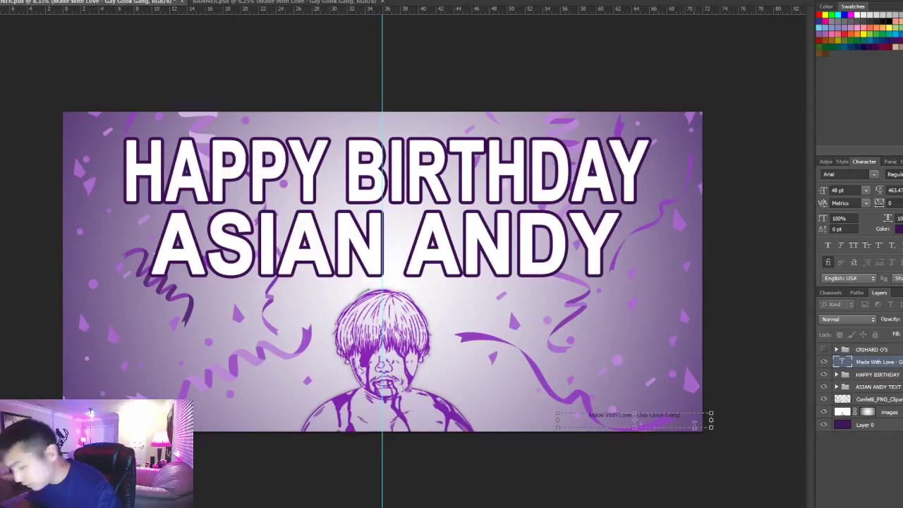
key("alt+Right")
key("alt+Right")
key("alt+Right")
key("alt+Right")
key("alt+Right")
key("alt+Right")
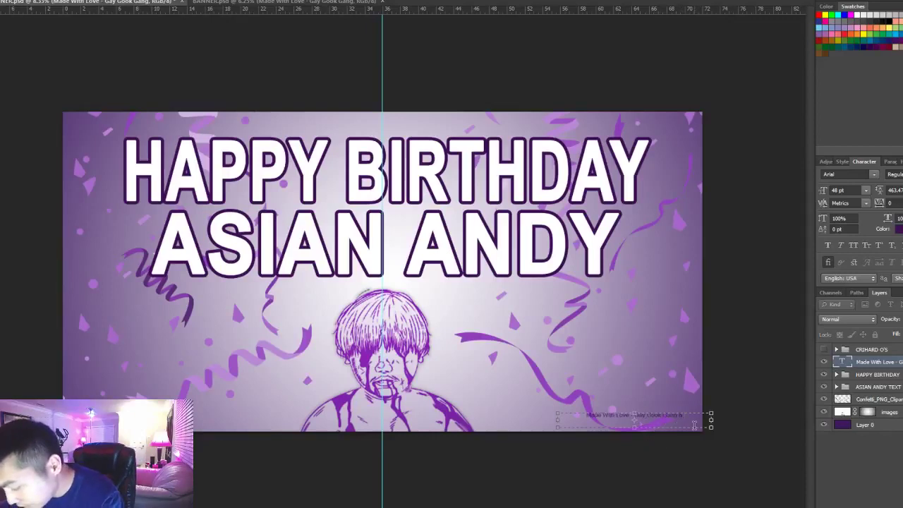
key("alt+Right")
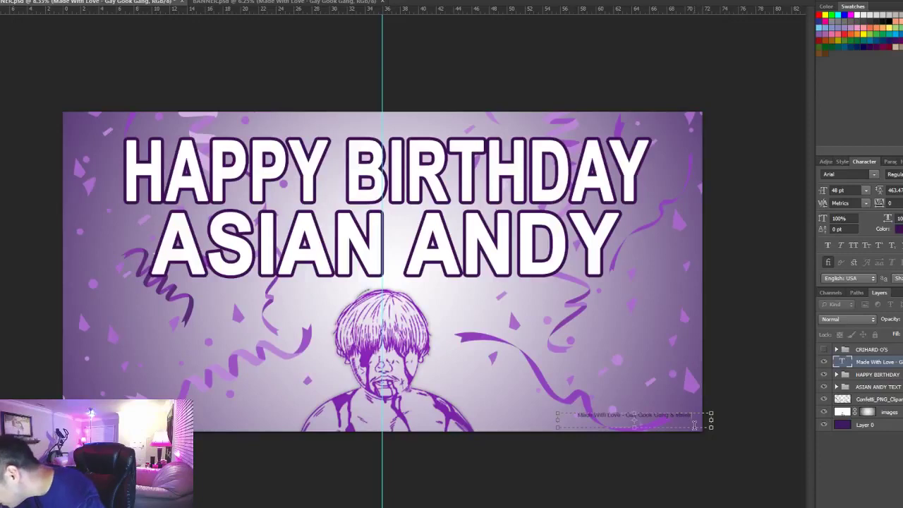
key("alt+Left")
key("alt+Left")
key("alt+Left")
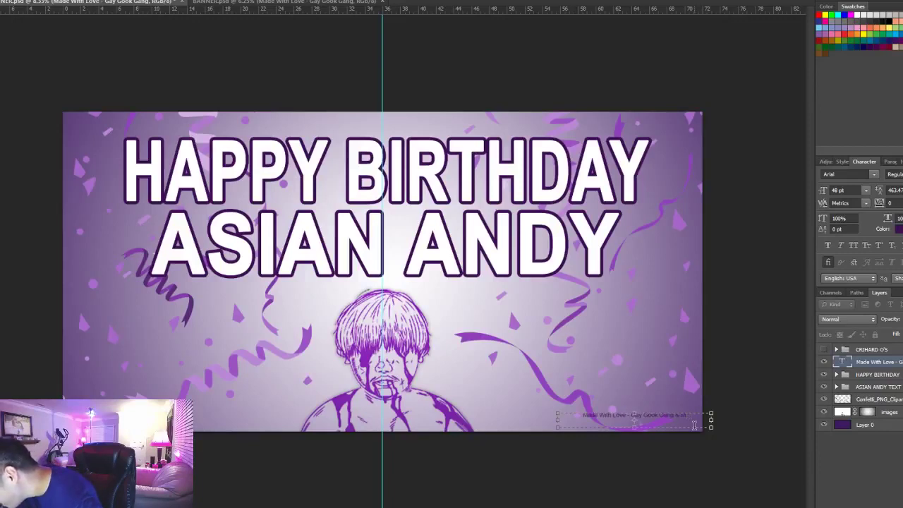
key("alt+Right")
key("alt+Right")
key("alt+Right")
key("alt+Right")
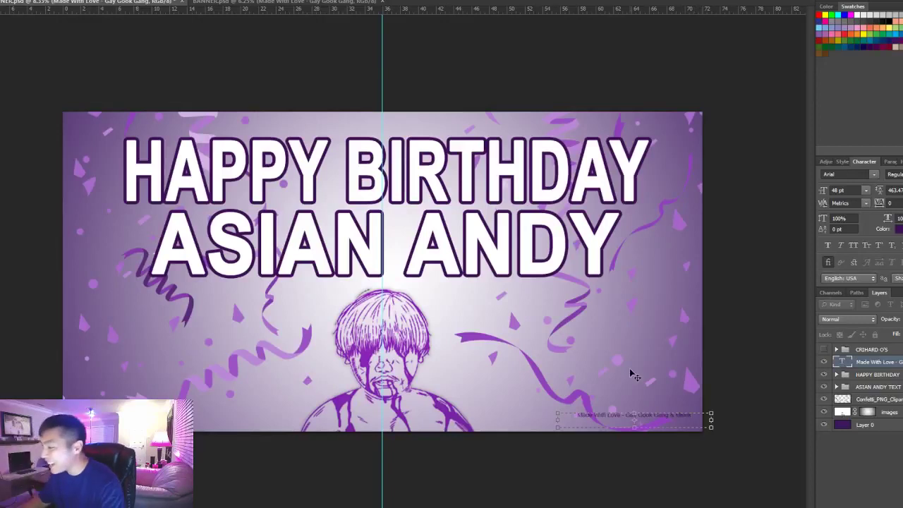
key("ctrl+Return")
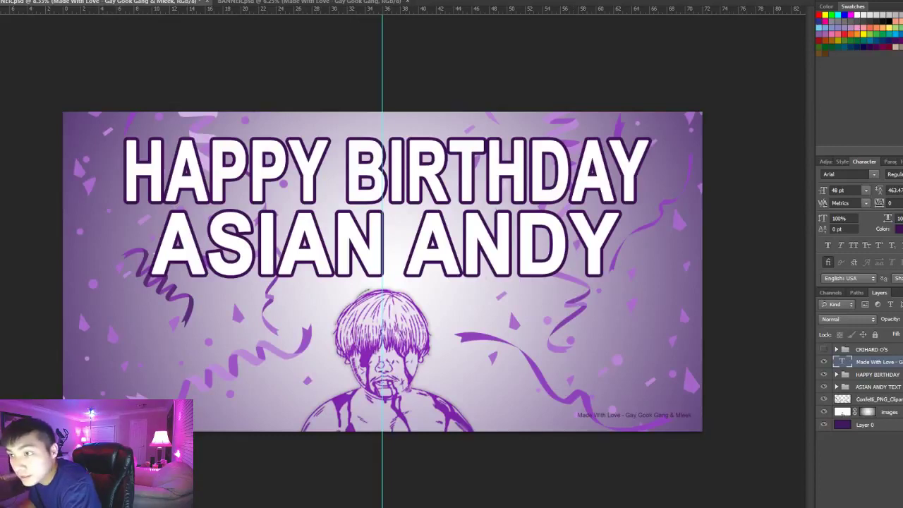
key("shift+Left")
key("shift+Left")
key("shift+Left")
key("shift+Left")
key("shift+Left")
key("shift+Left")
key("shift+Left")
key("shift+Left")
key("shift+Left")
key("shift+Left")
key("shift+Left")
key("shift+Left")
key("shift+Left")
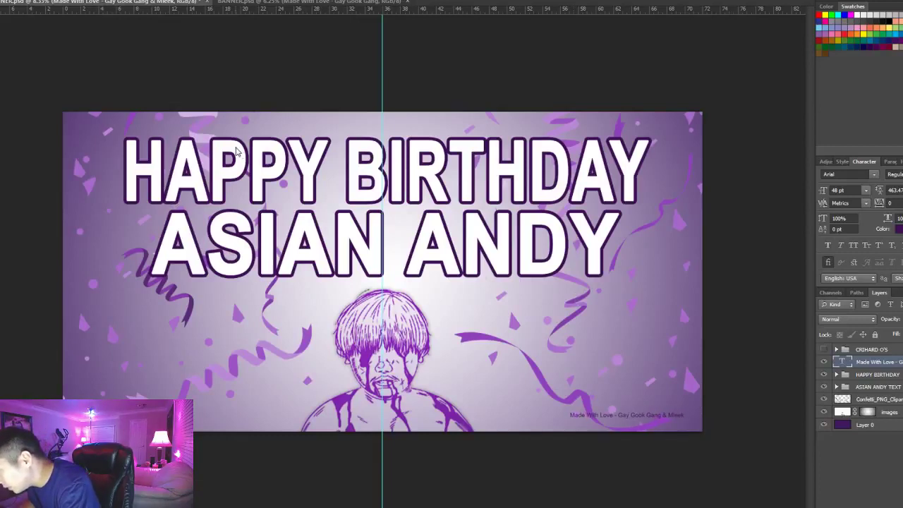
- Nudge the credit line further left and zoom into the banner's lower-right corner to check it
key("shift+Left")
key("shift+Left")
key("shift+Left")
key("shift+Left")
key("shift+Left")
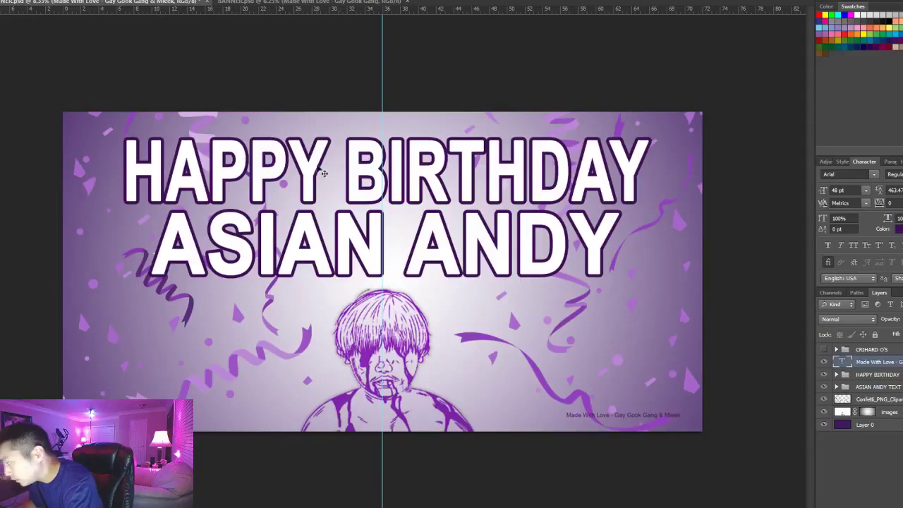
key("ctrl+plus")
key("ctrl+plus")
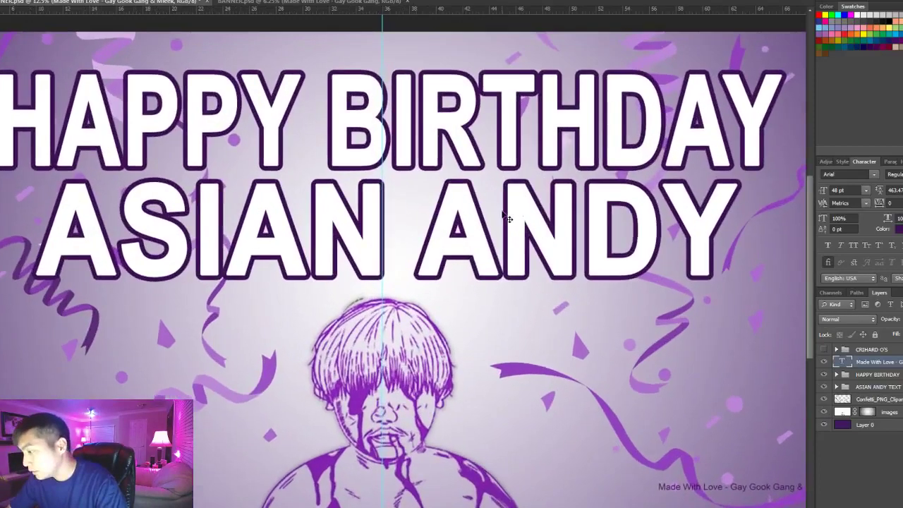
left_click_drag(529, 319, 302, 129)
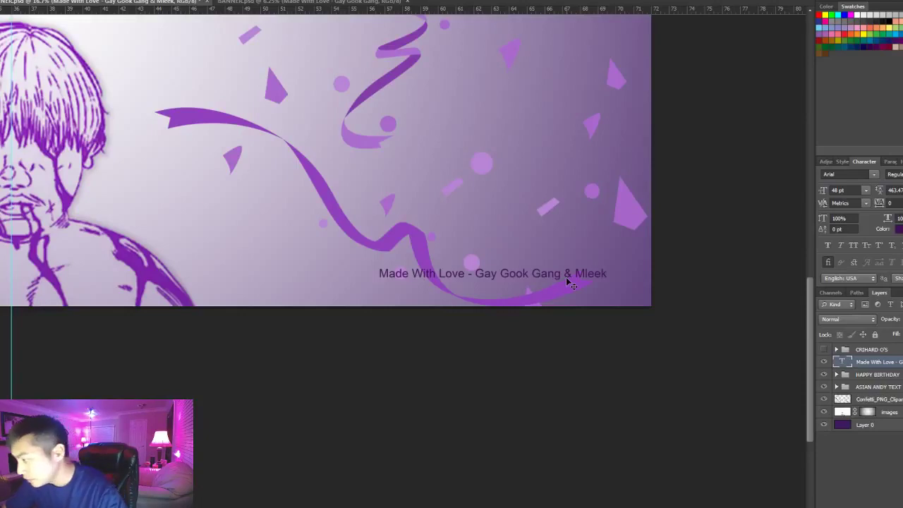
- Zoom out until the entire banner fits centred in the window for review
scroll(568, 283, "down", 3)
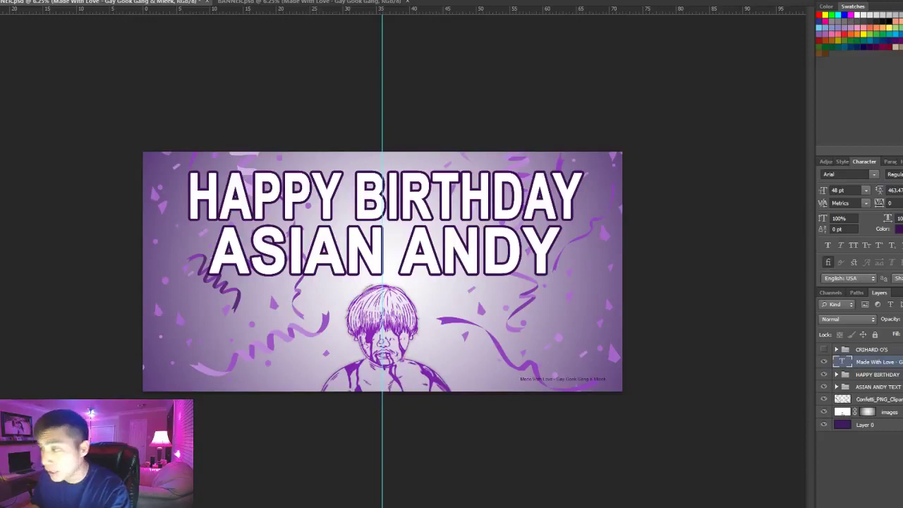
left_click(261, 2)
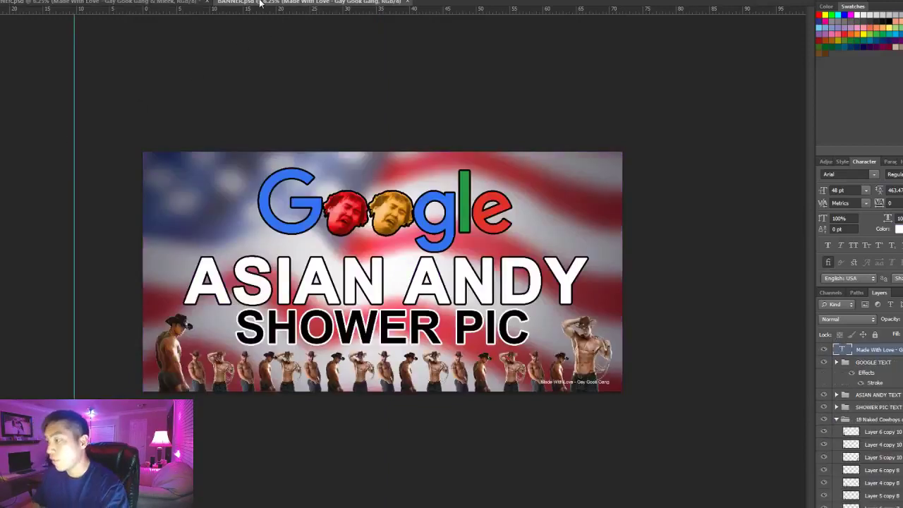
left_click(156, 2)
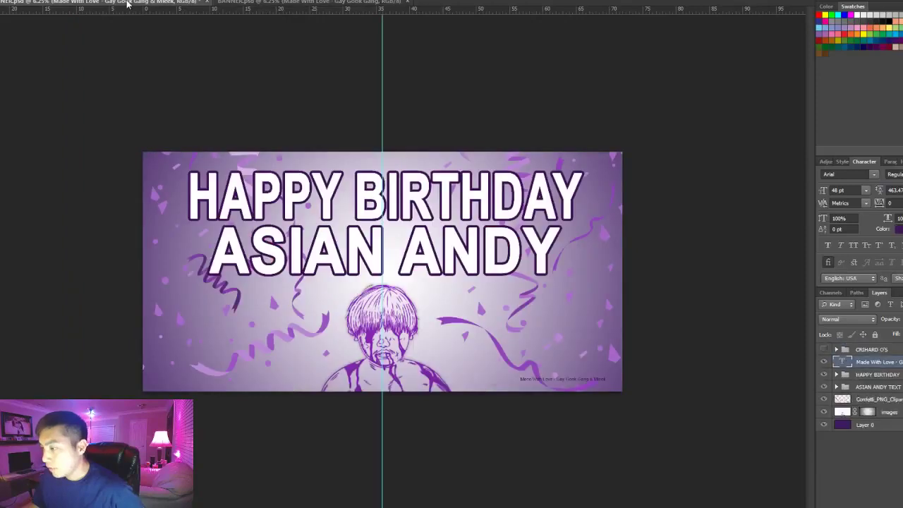
left_click(252, 2)
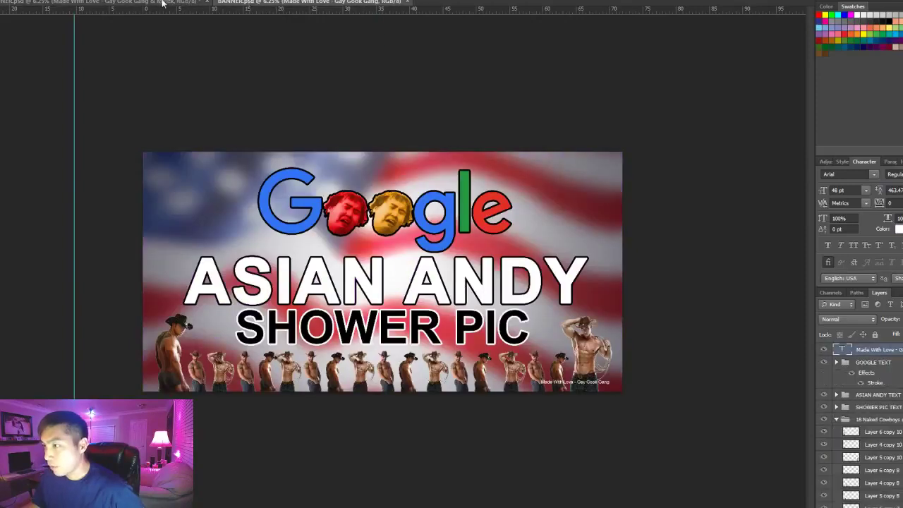
left_click(164, 3)
left_click(242, 3)
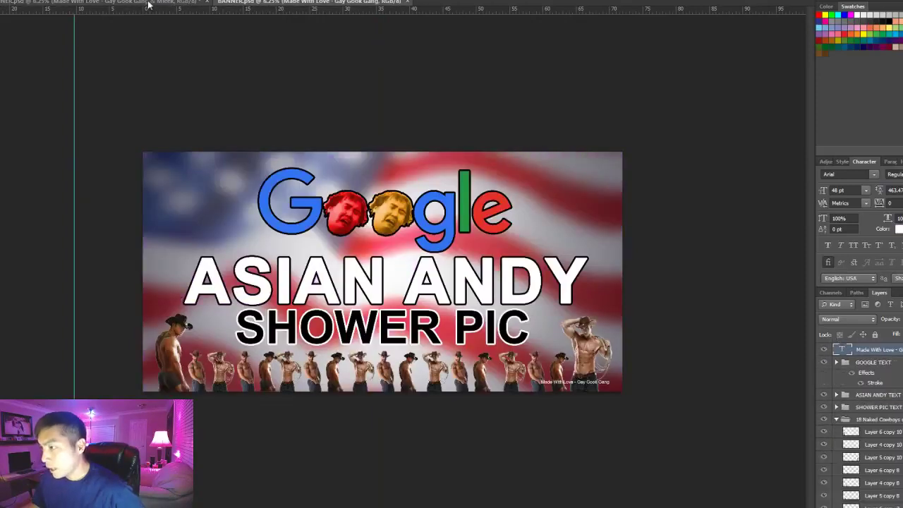
left_click(136, 2)
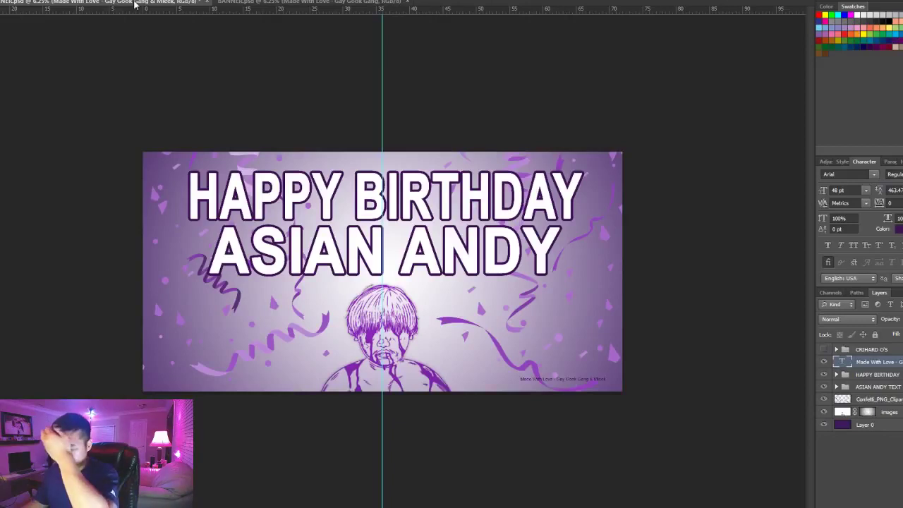
left_click(242, 3)
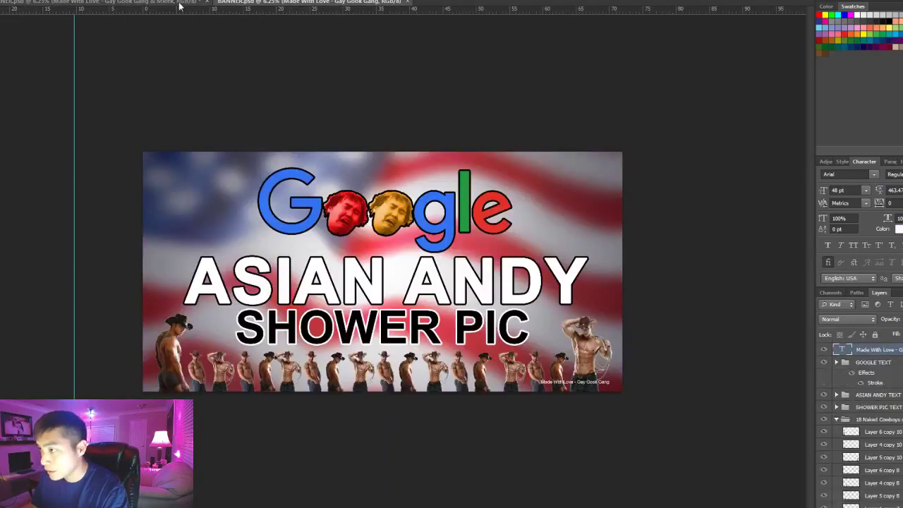
left_click(185, 2)
left_click(259, 5)
left_click(173, 4)
left_click(236, 4)
left_click(177, 3)
left_click(250, 2)
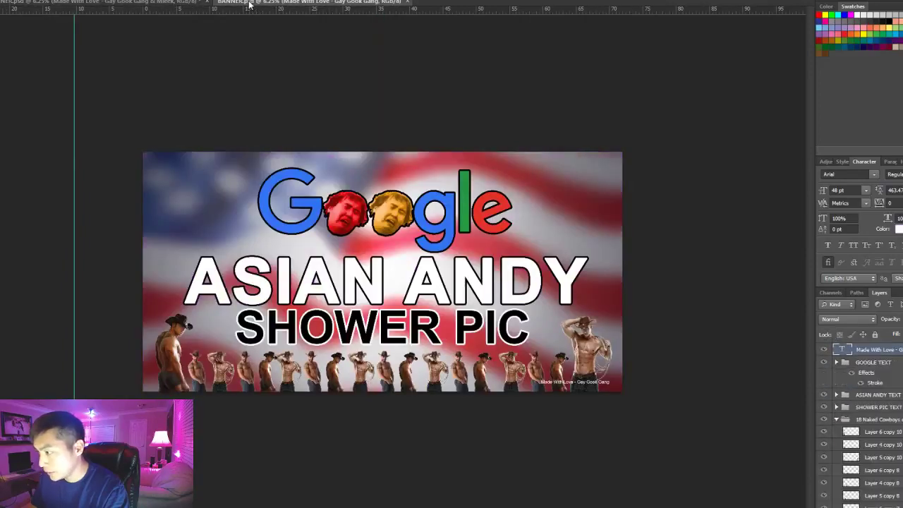
left_click(174, 3)
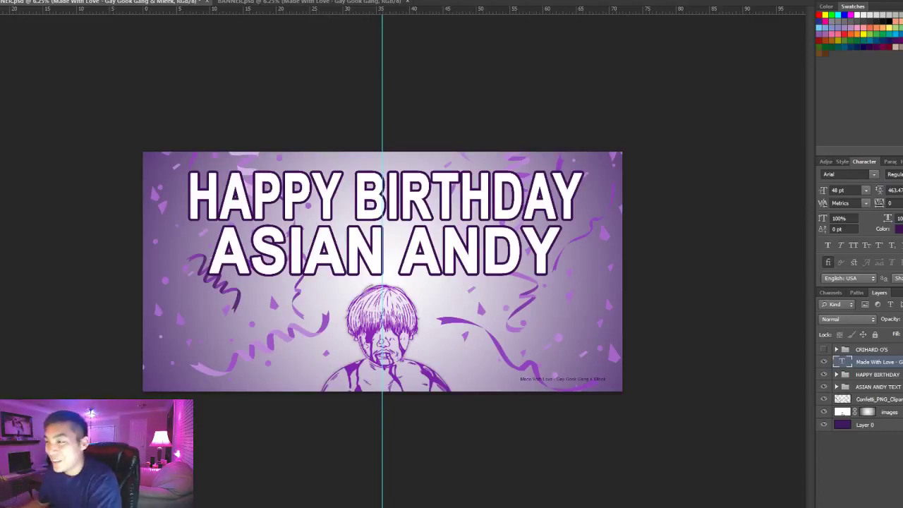
- Flip back and forth between the Google Shower Pic banner and the birthday banner to compare them
left_click(313, 4)
left_click(201, 4)
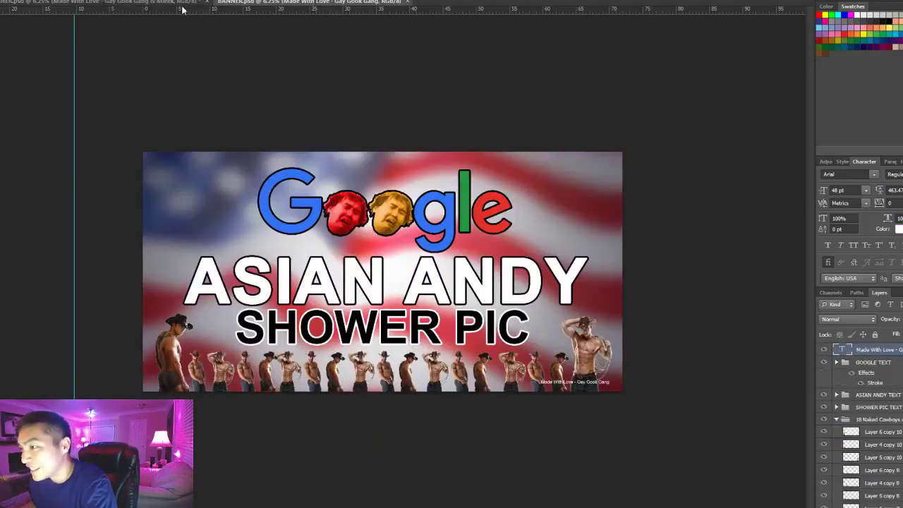
left_click(288, 3)
left_click(288, 3)
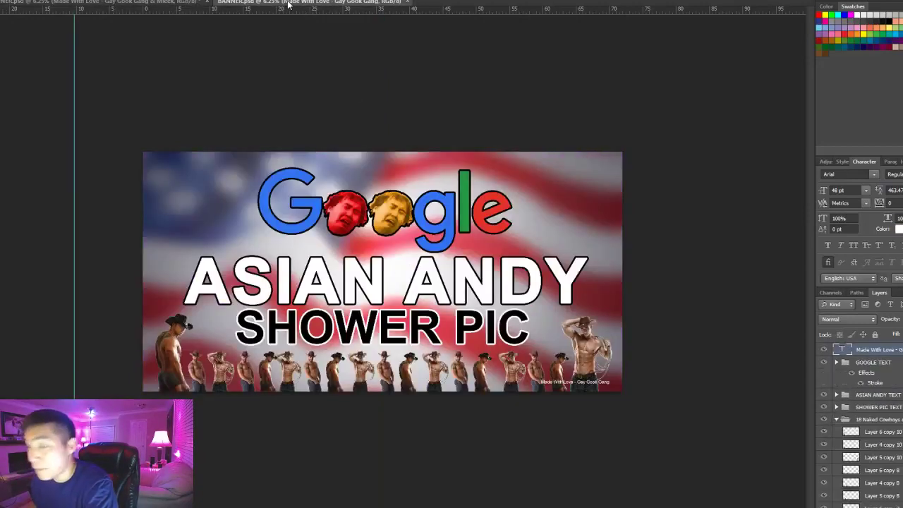
left_click(170, 3)
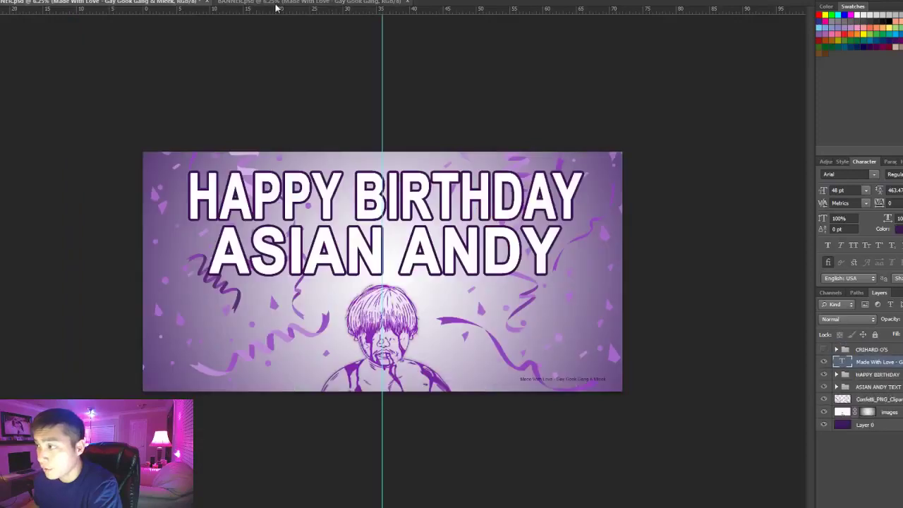
left_click(276, 4)
left_click(158, 5)
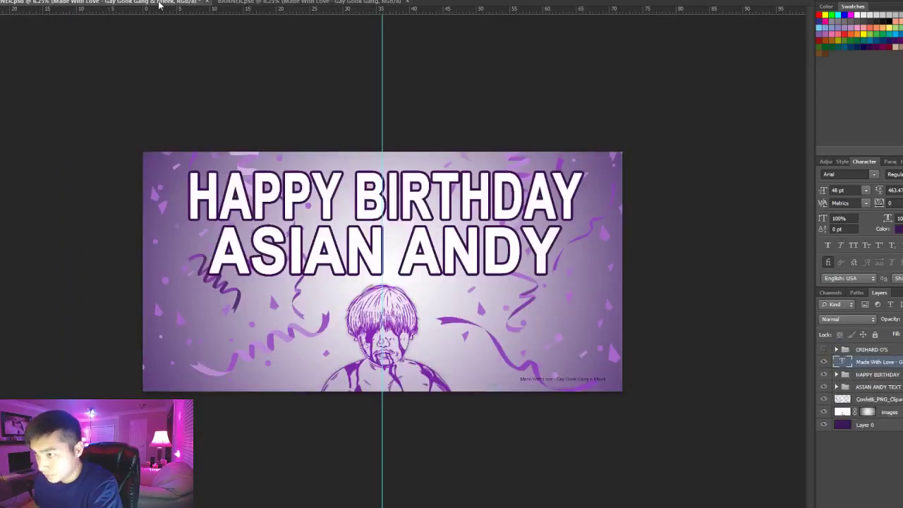
left_click(275, 4)
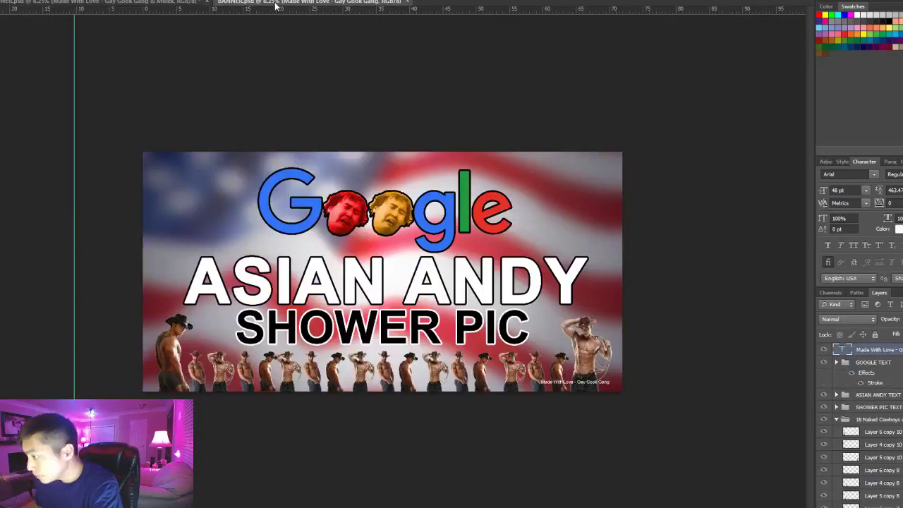
left_click(124, 3)
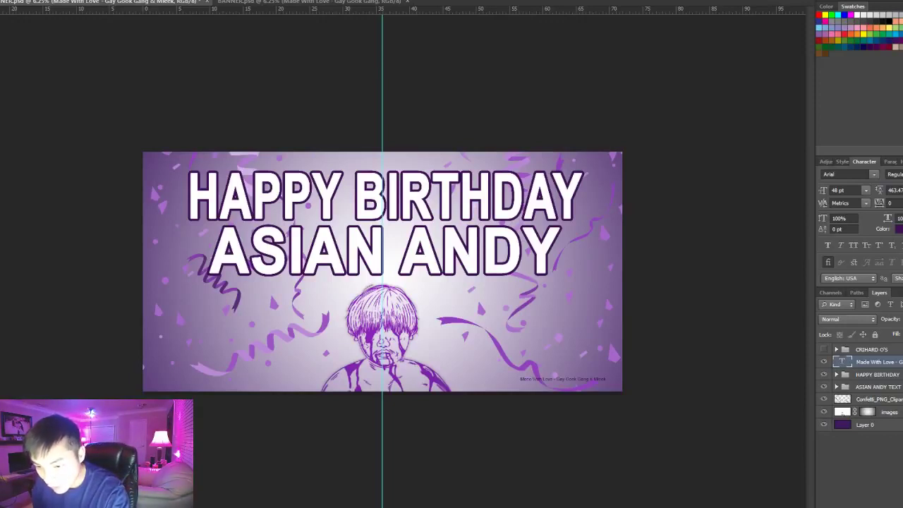
- Switch to the BANNER.psd tab showing the Google ASIAN ANDY SHOWER PIC banner
left_click(247, 2)
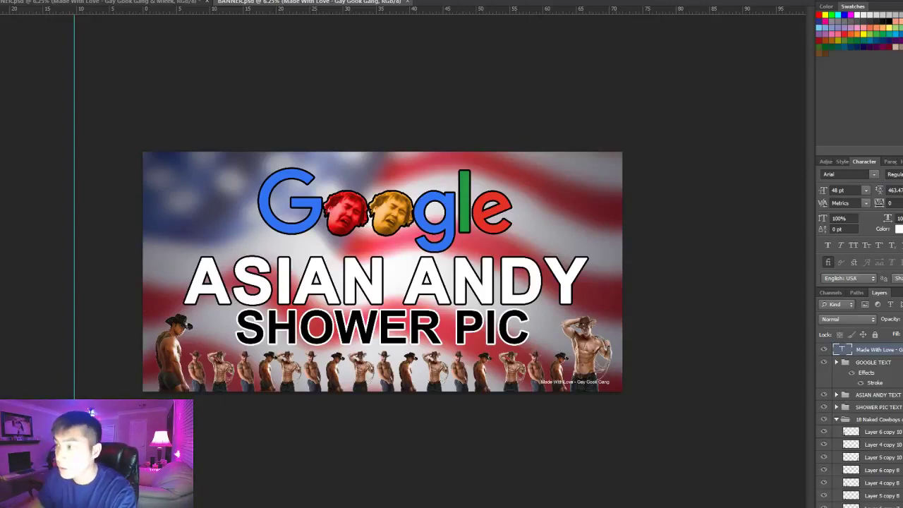
- Switch back to the purple HAPPY BIRTHDAY ASIAN ANDY banner's document tab
left_click(39, 2)
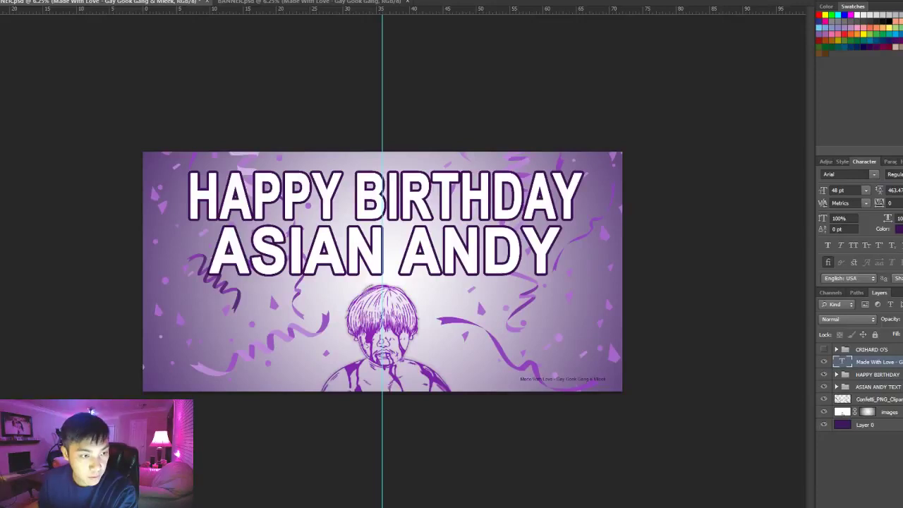
key("alt+Tab")
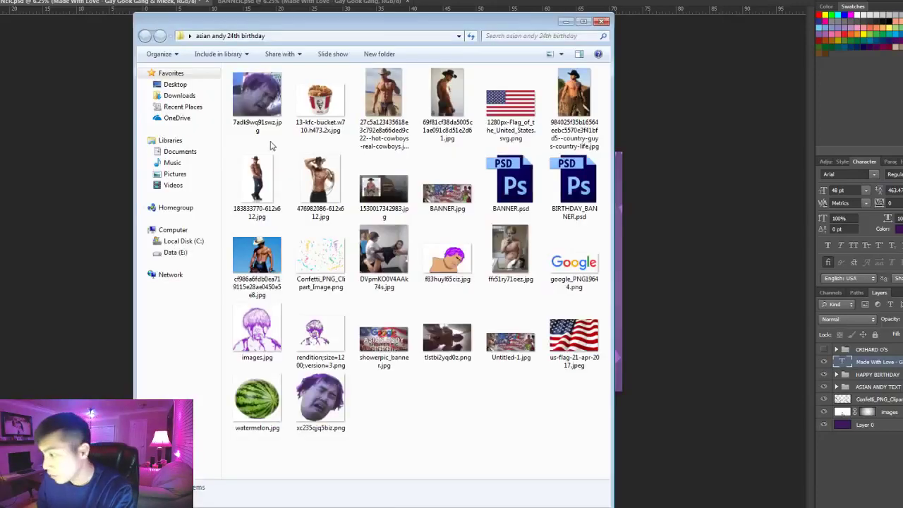
key("alt+Tab")
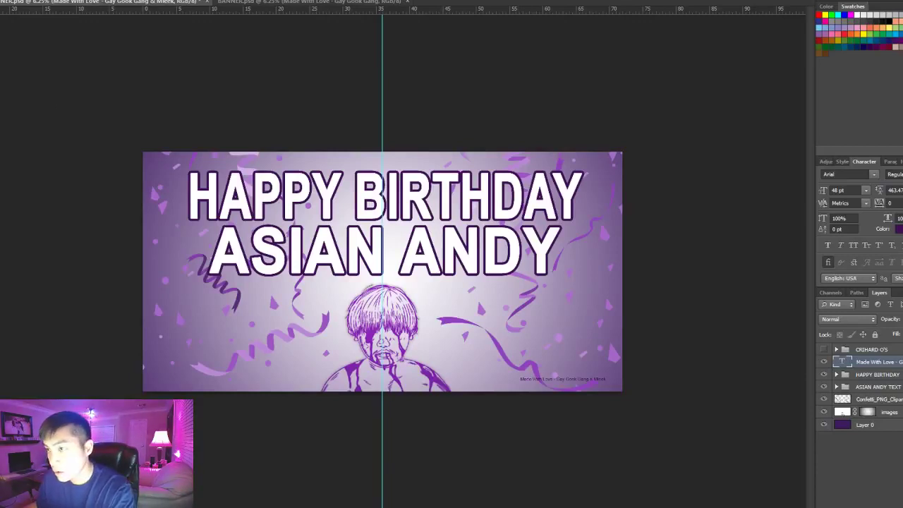
- Place the exported Project portrait image into the banner as a smart object
key("alt+f")
key("Down")
key("Return")
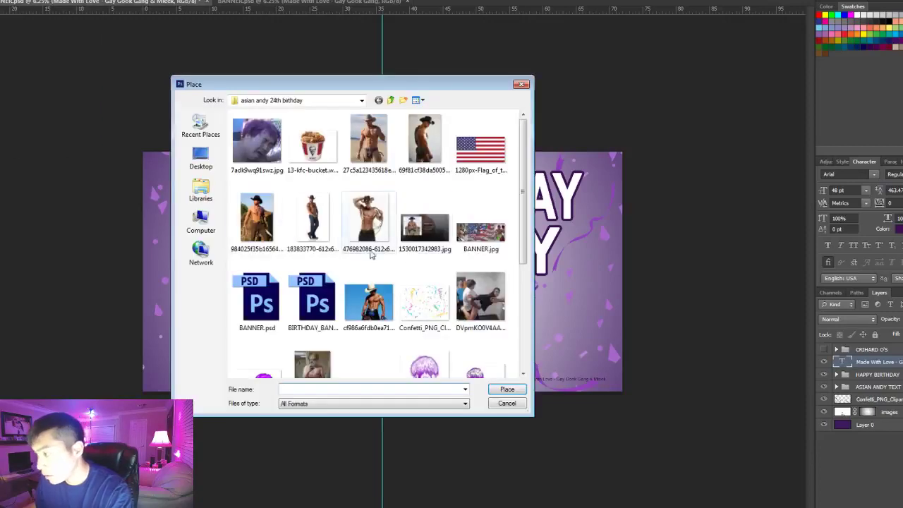
scroll(520, 212, "down", 3)
double_click(481, 254)
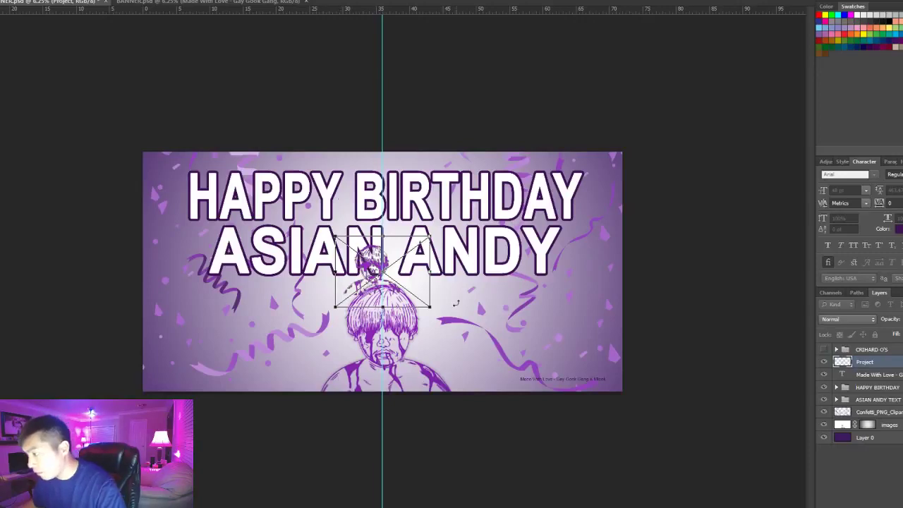
- Move and enlarge the Project portrait to sit right of the original, then commit it
left_click_drag(410, 291, 532, 398)
left_click_drag(458, 312, 513, 331)
mouse_move(596, 407)
left_mouse_down()
mouse_move(611, 423)
mouse_move(598, 409)
left_mouse_up()
left_click_drag(492, 314, 484, 311)
left_click_drag(589, 407, 605, 418)
key("Return")
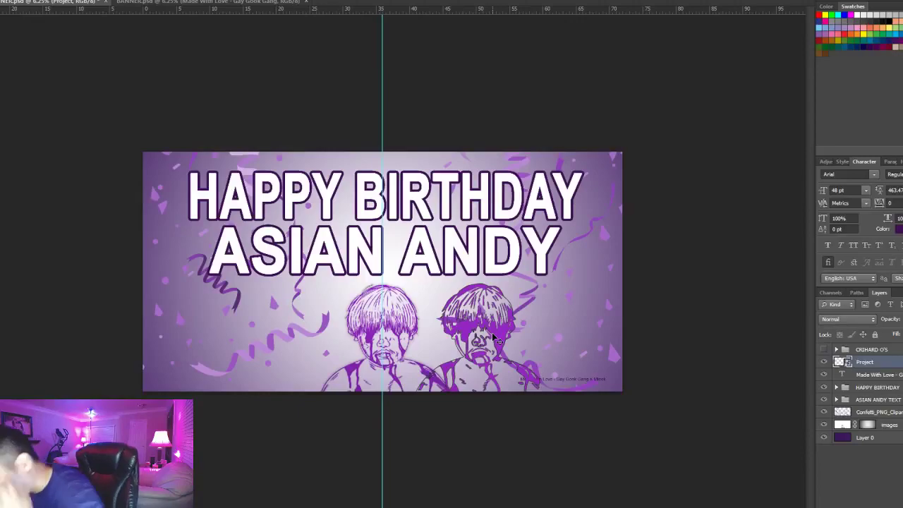
- Zoom in and pan to inspect the right portrait's hair outline, face and streamer ends
key("ctrl+plus")
key("ctrl+plus")
key("ctrl+plus")
key("ctrl+plus")
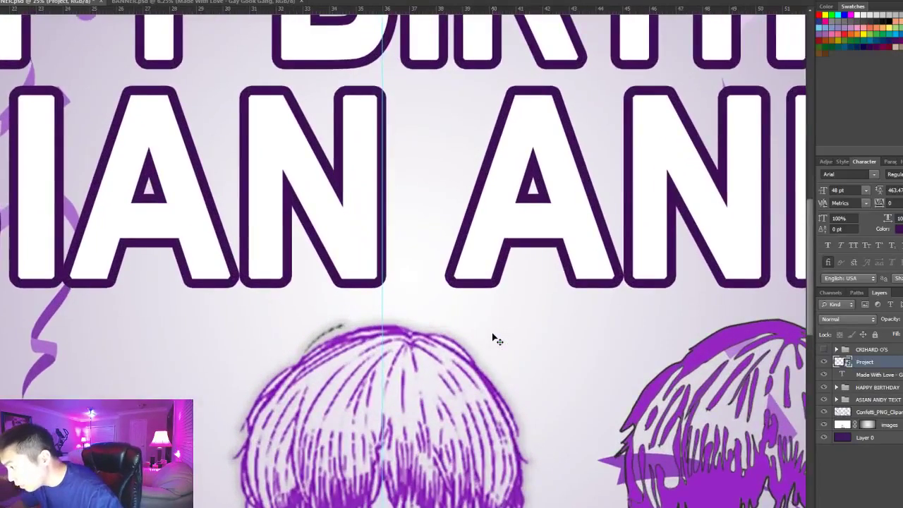
left_click_drag(559, 392, 350, 258)
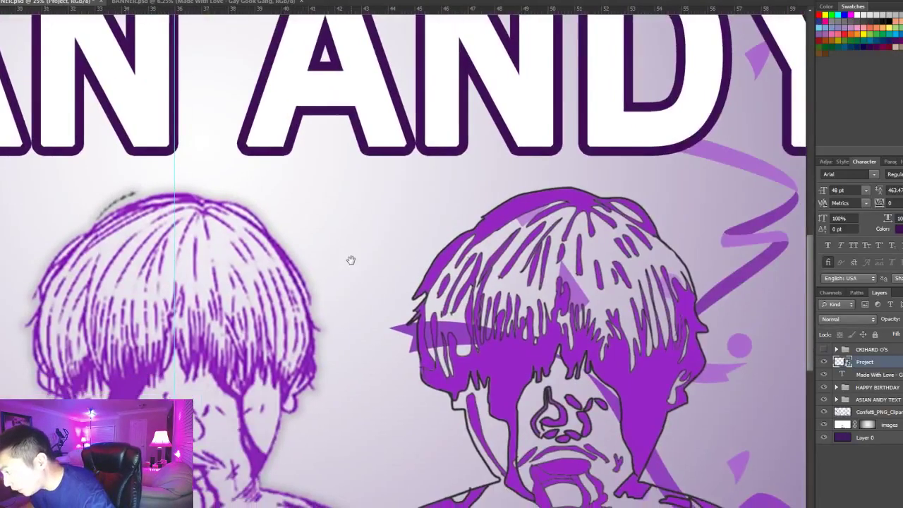
left_click_drag(383, 339, 359, 268)
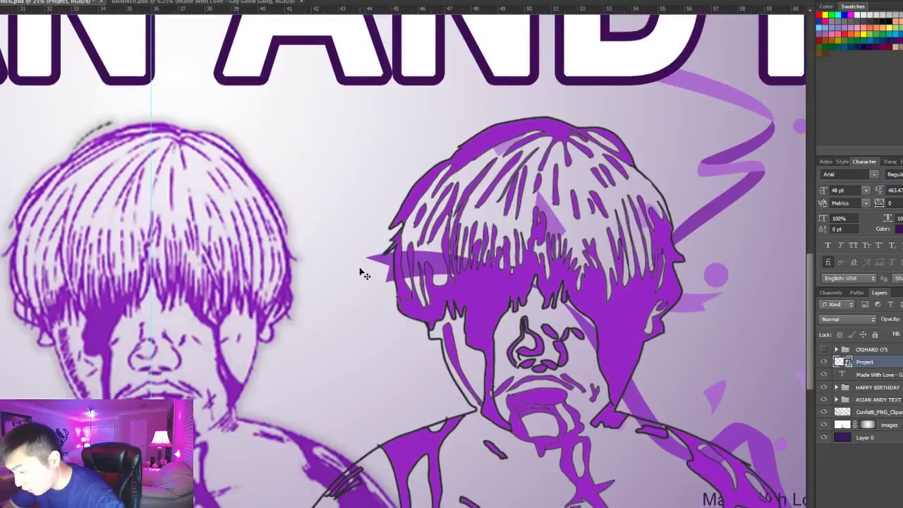
key("ctrl+plus")
key("ctrl+plus")
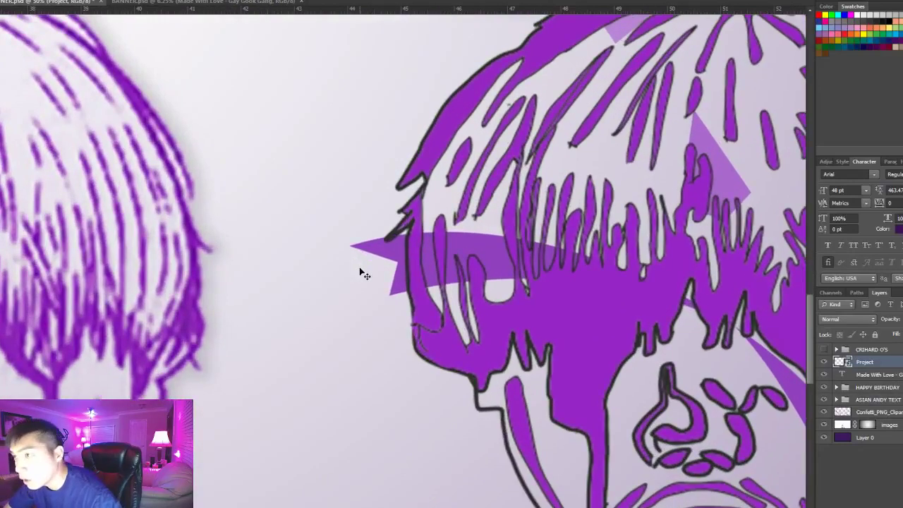
key("ctrl+plus")
key("ctrl+plus")
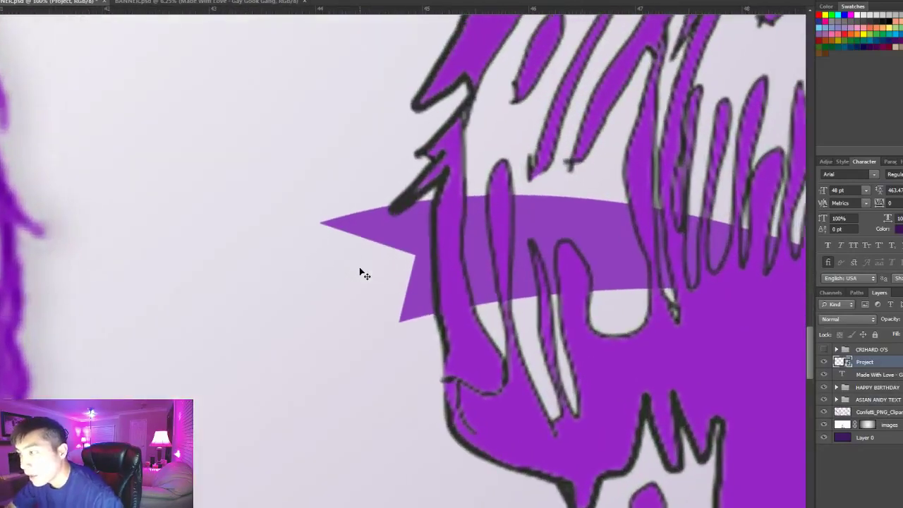
left_click_drag(361, 271, 303, 254)
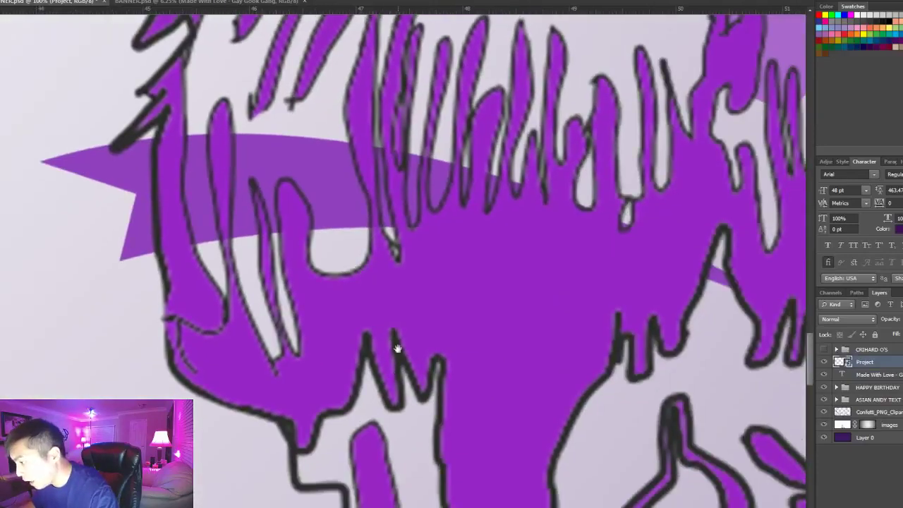
left_click_drag(242, 317, 418, 300)
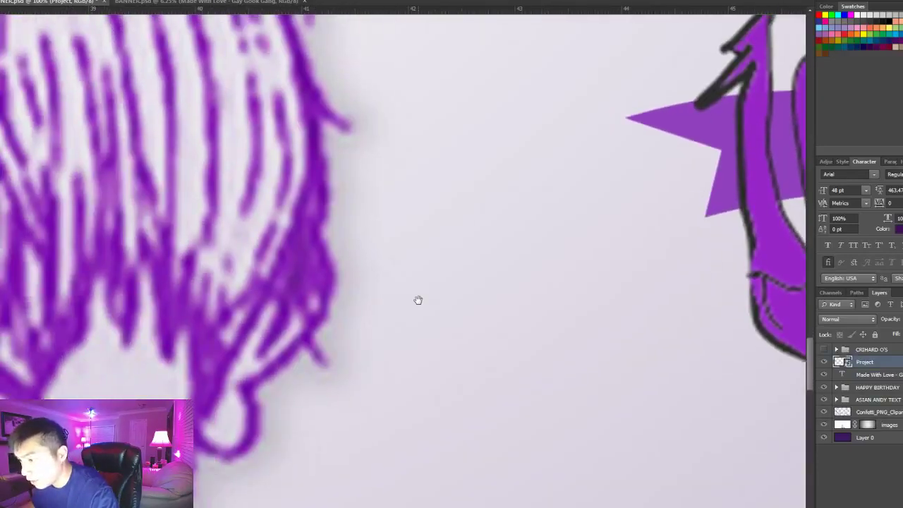
left_click_drag(565, 303, 312, 266)
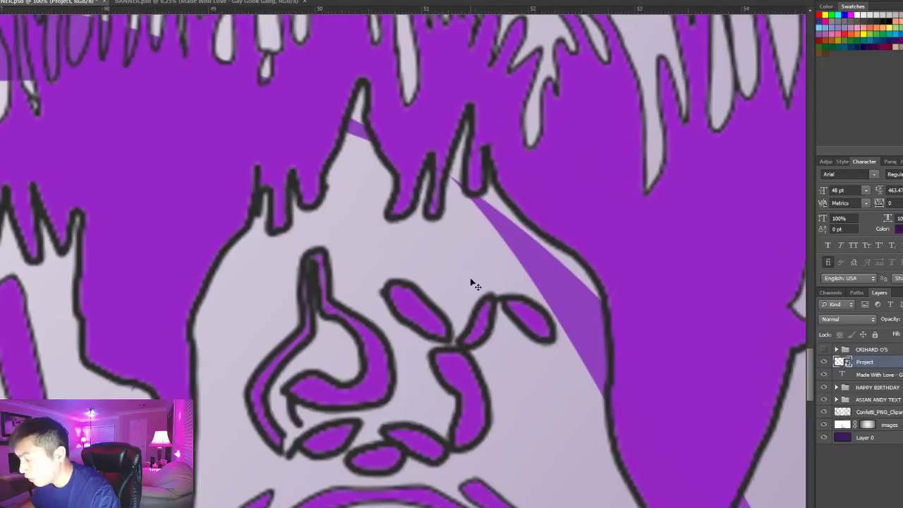
key("ctrl+minus")
key("ctrl+minus")
key("ctrl+minus")
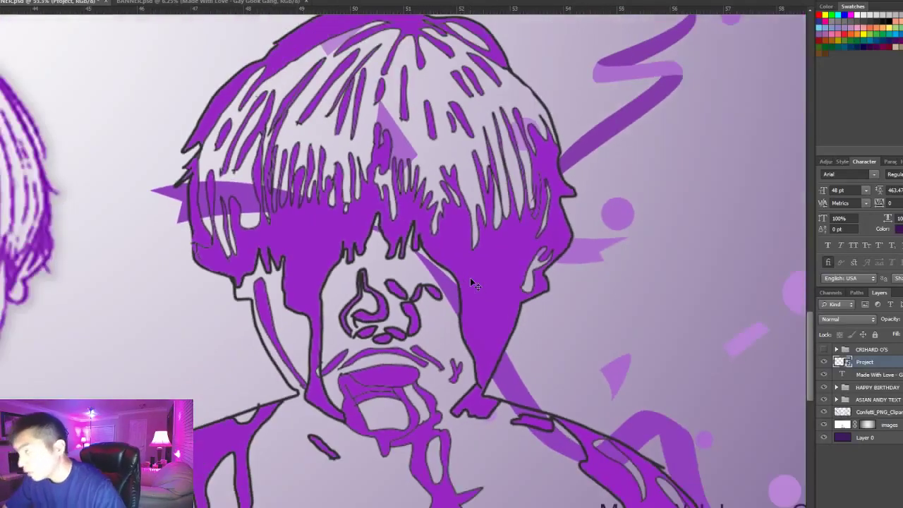
key("ctrl+minus")
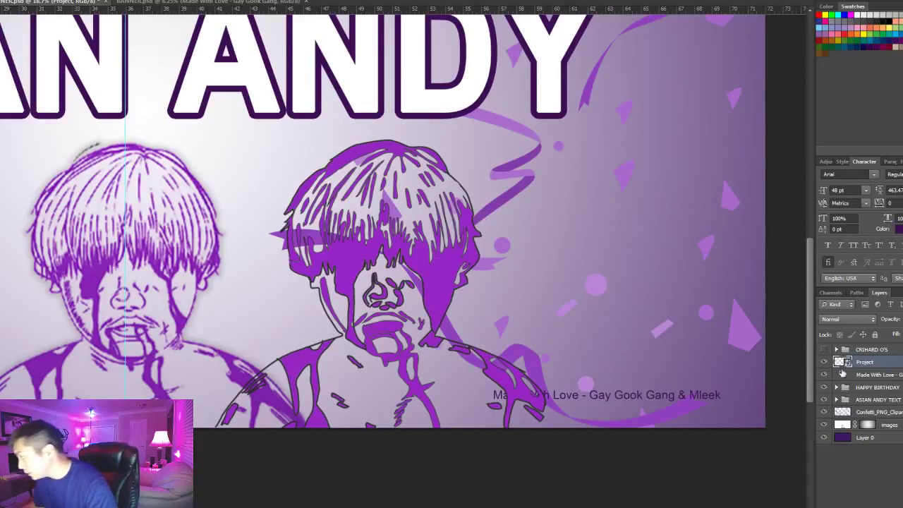
- Move the Project layer beneath Confetti_PNG_Clipart and select the images layer
left_click(843, 425)
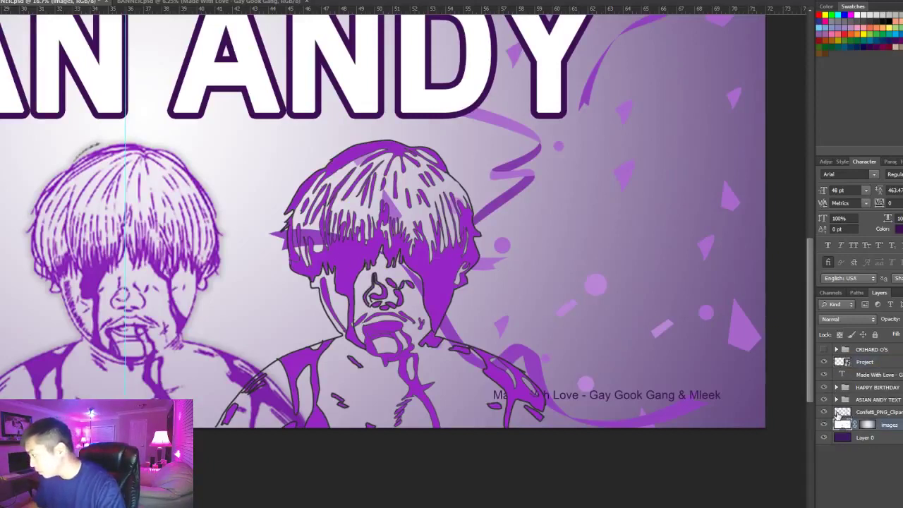
left_click_drag(839, 362, 858, 419)
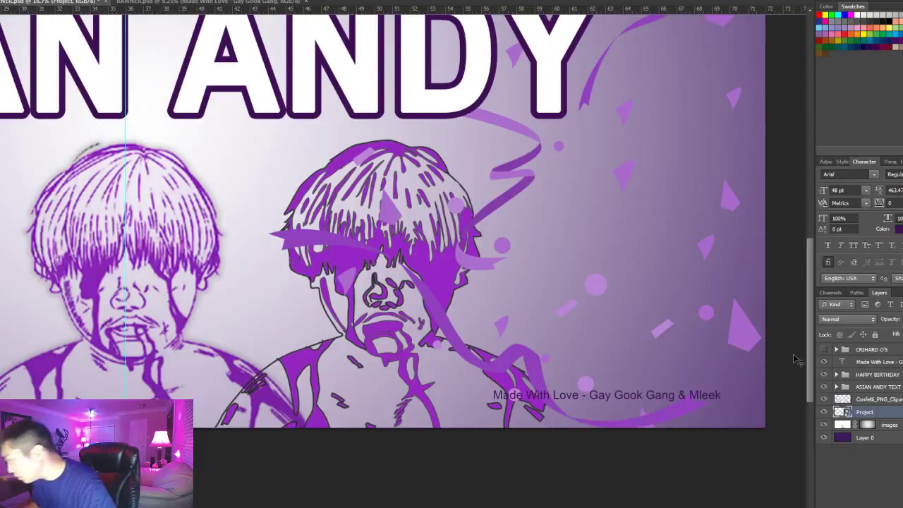
left_click(841, 425)
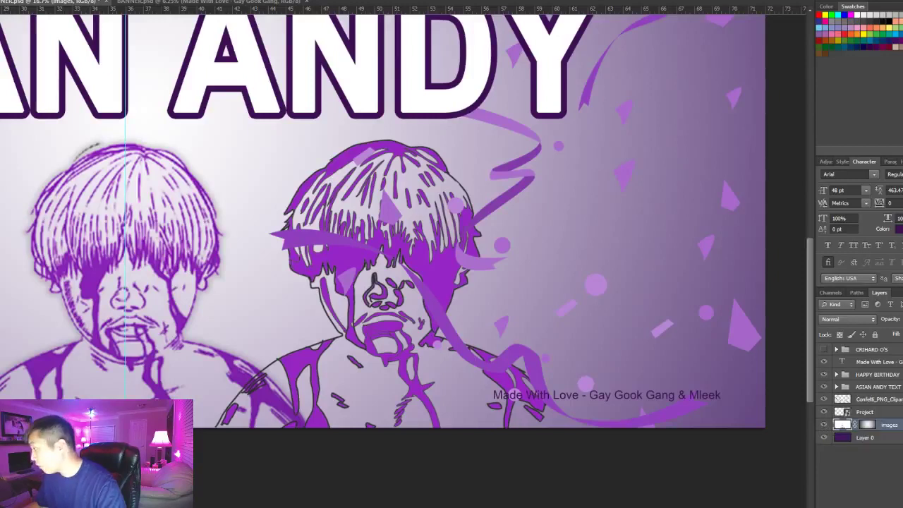
- Create an 'images copy' layer with Duplicate Layer and turn off the original images layer's visibility
right_click(882, 424)
left_click(836, 90)
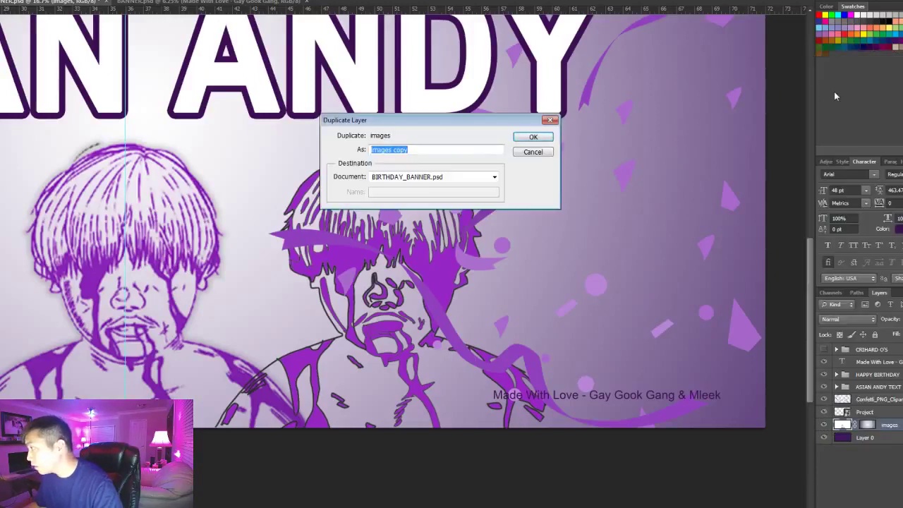
left_click(534, 137)
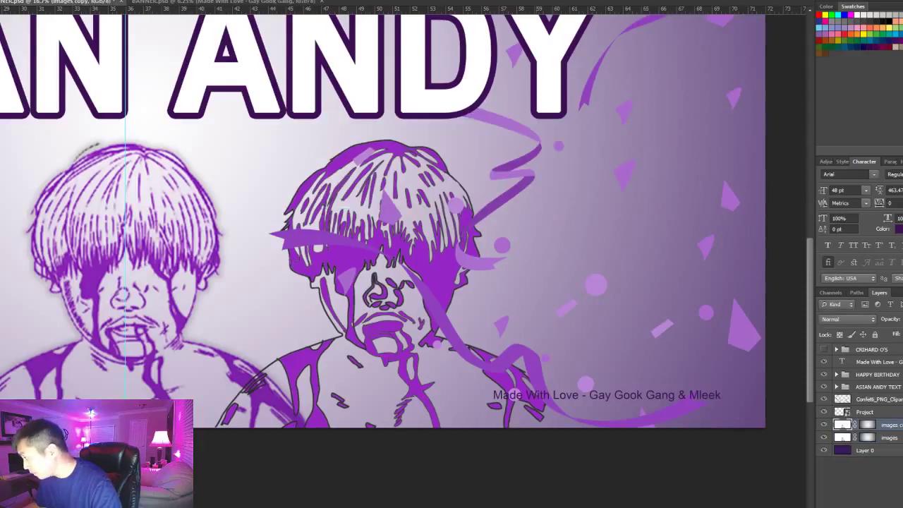
left_click(823, 438)
left_click(823, 437)
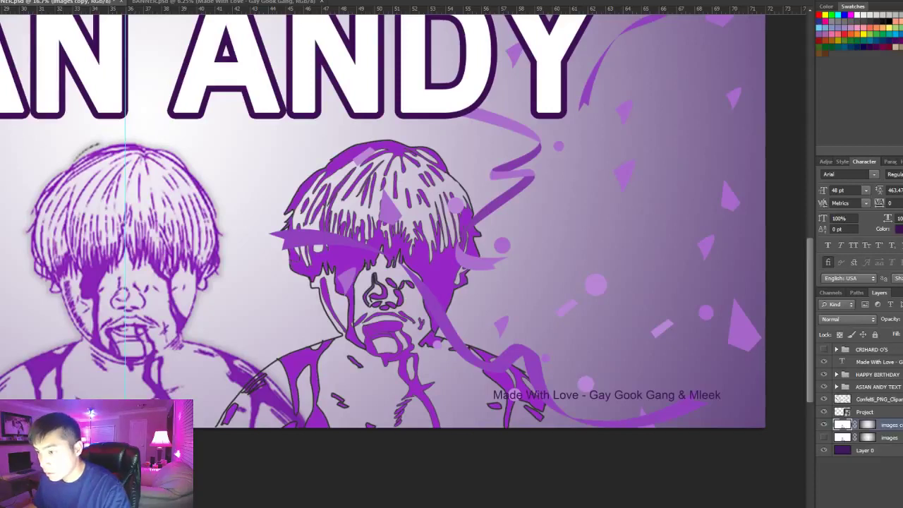
key("ctrl+minus")
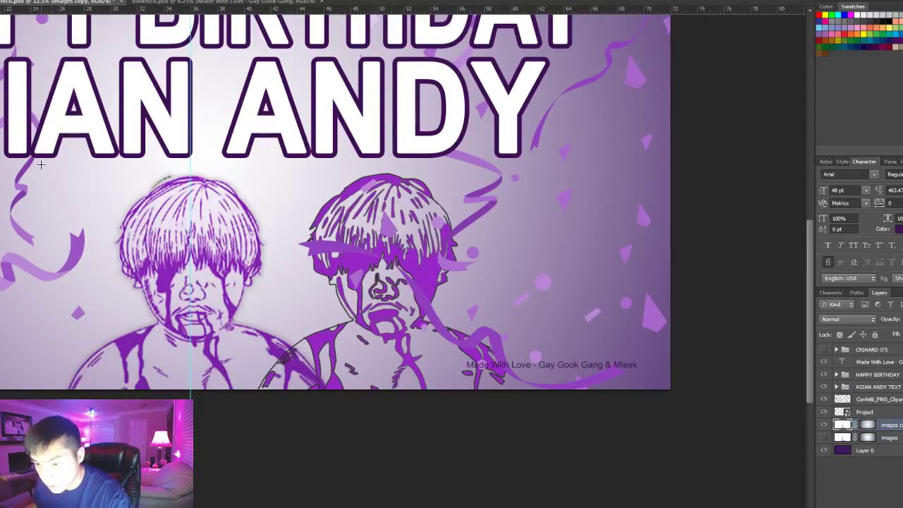
- Marquee-select the left portrait on images copy, delete it, deselect, and select the Project layer
left_click_drag(38, 160, 354, 425)
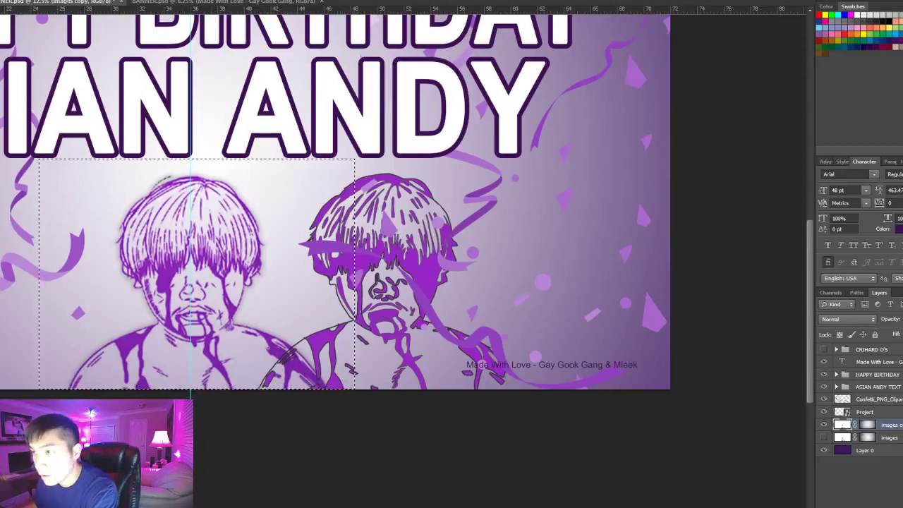
left_click(1, 1)
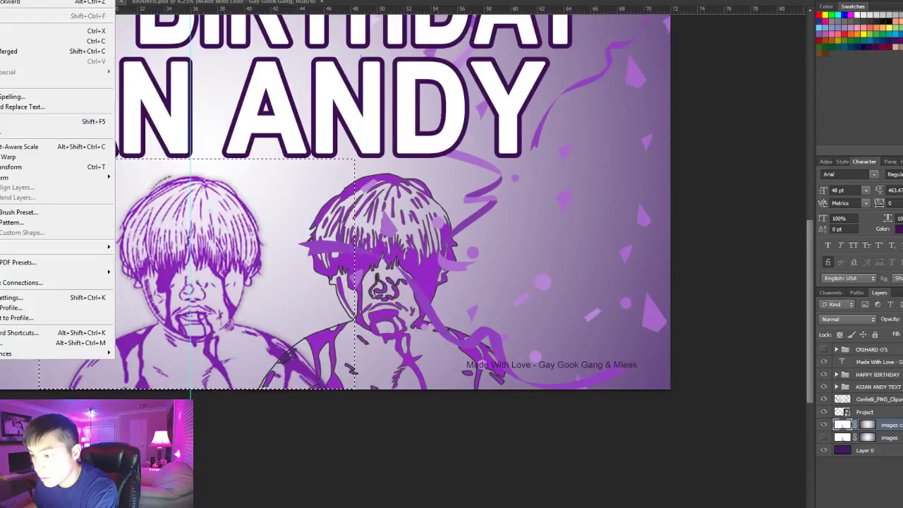
key("Escape")
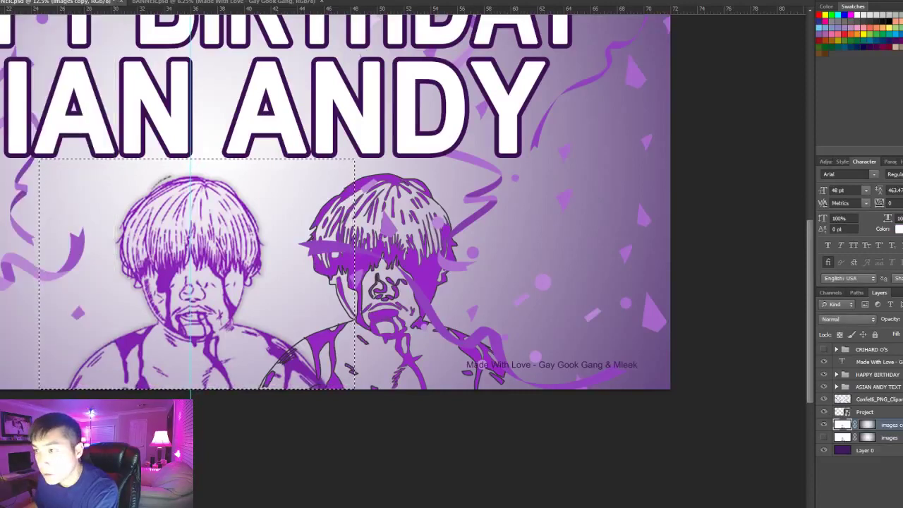
key("alt+e")
key("Escape")
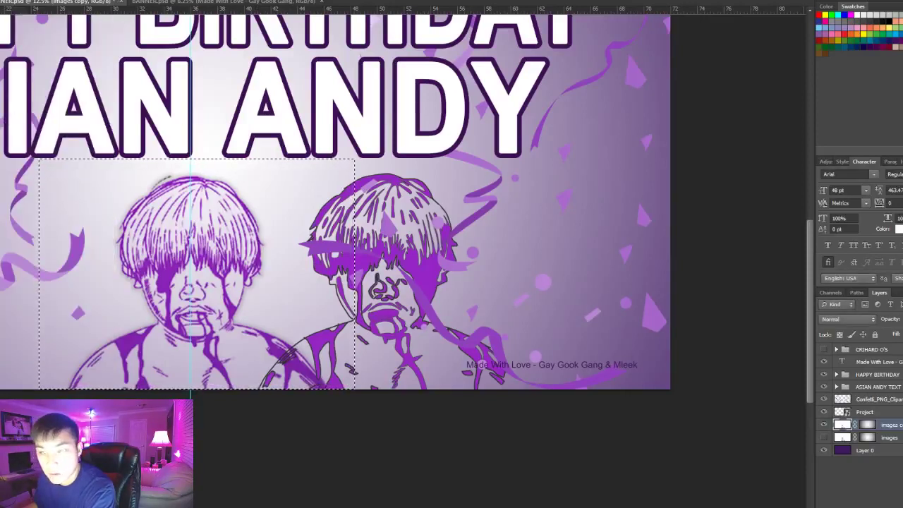
key("Delete")
key("ctrl+d")
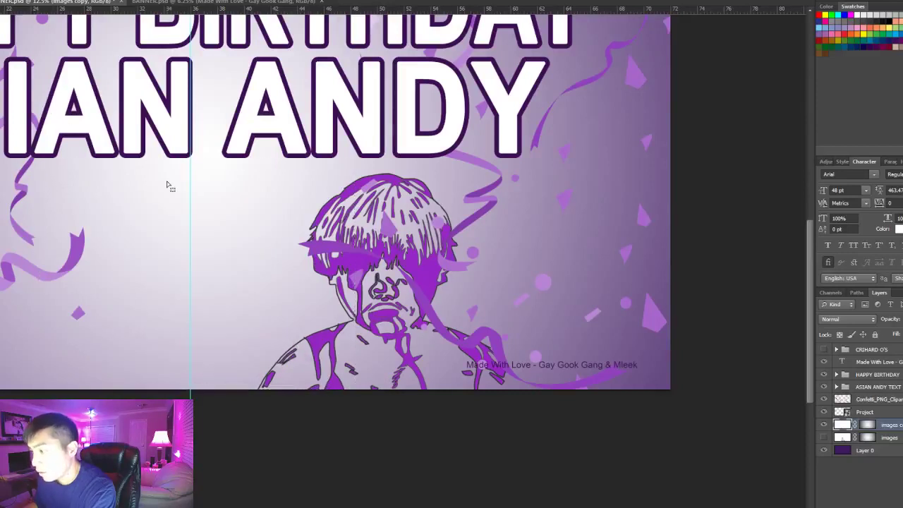
left_click(875, 413)
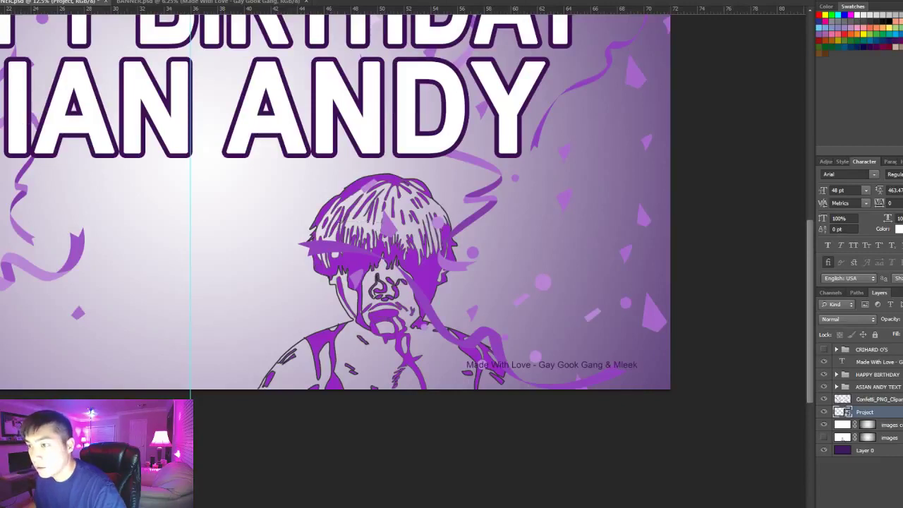
- Drag the Project portrait left to the banner's centre beneath the title
left_click_drag(370, 225, 175, 213)
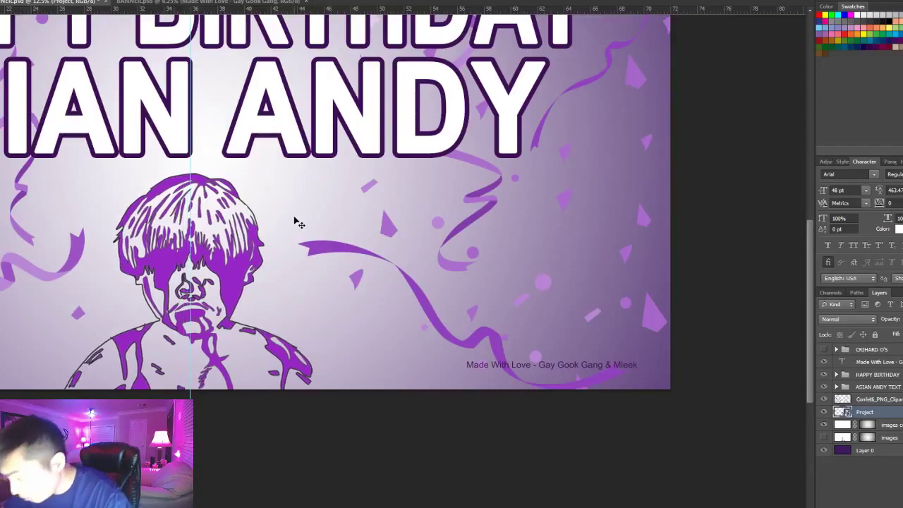
key("ctrl+minus")
key("ctrl+minus")
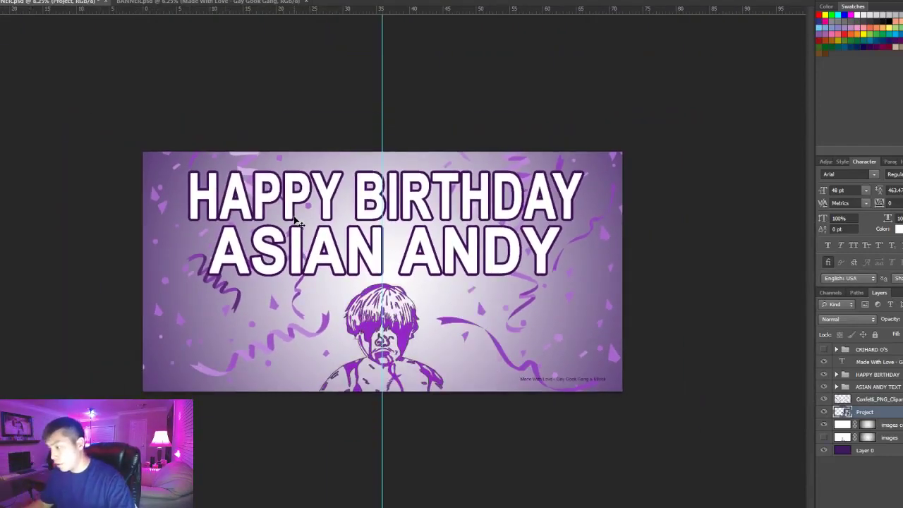
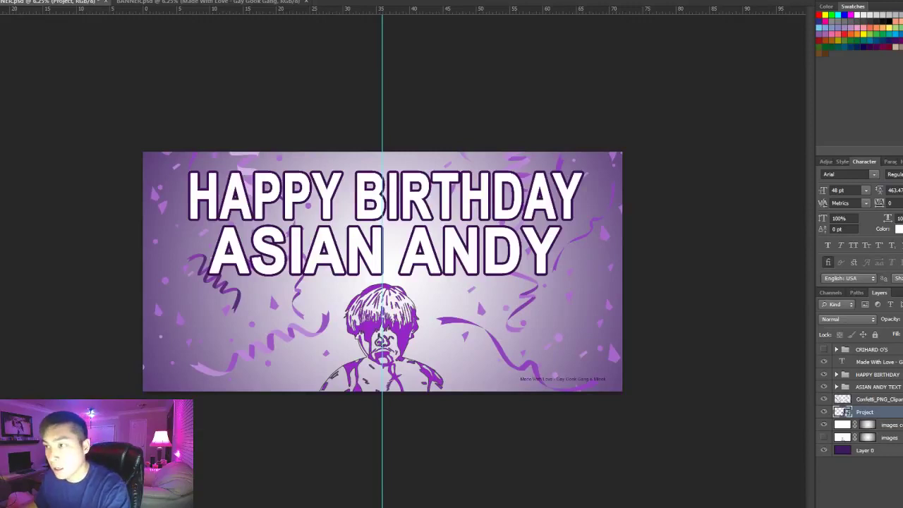
- Start placing a file, then cancel the Place and Open dialogs without importing anything
key("alt+f")
left_click(42, 144)
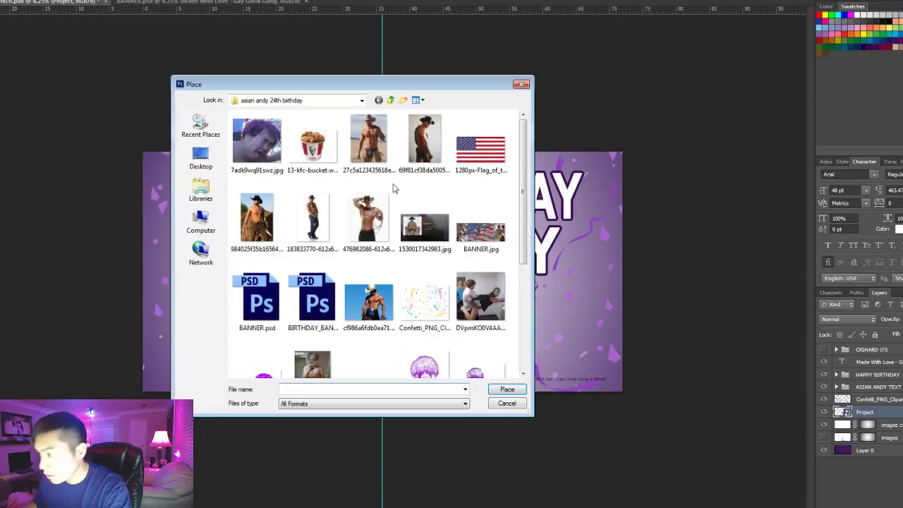
left_click_drag(526, 172, 526, 280)
left_click(521, 84)
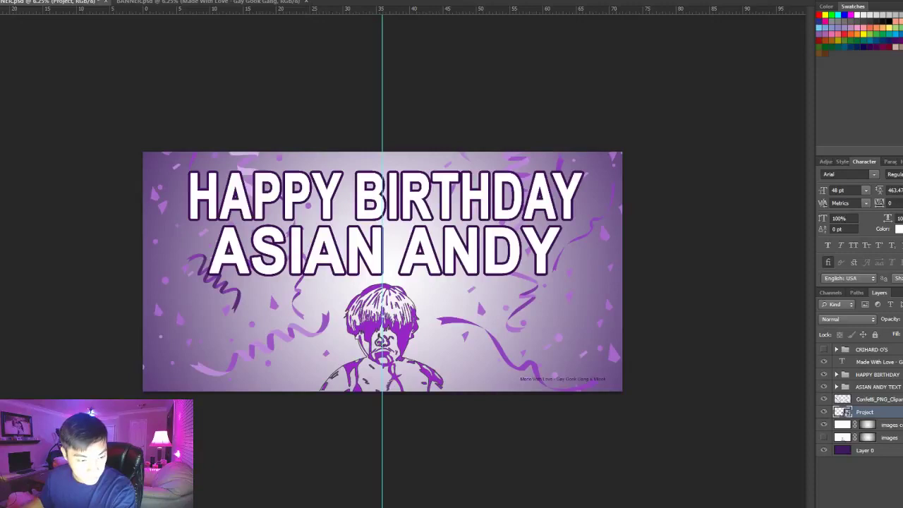
key("ctrl+o")
key("Escape")
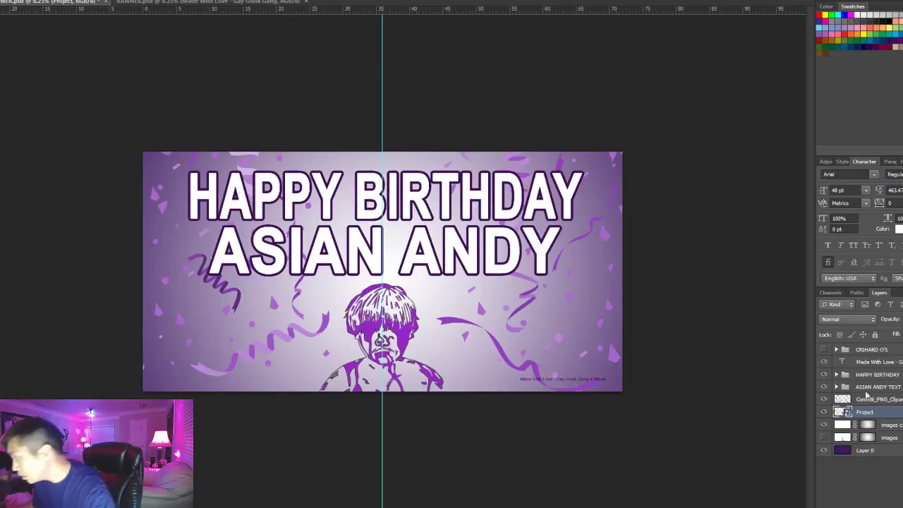
- Replace the portrait layer's contents with the Project image and centre it on the vertical guide
right_click(866, 416)
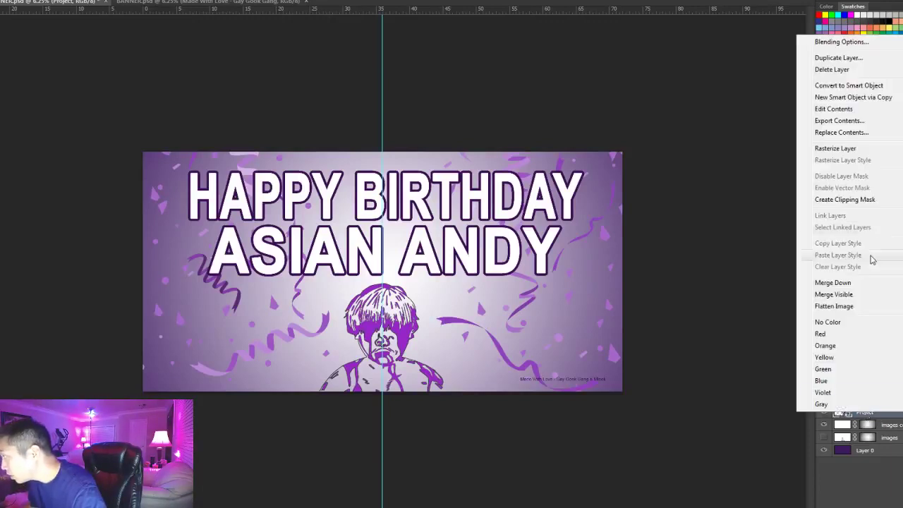
left_click(841, 133)
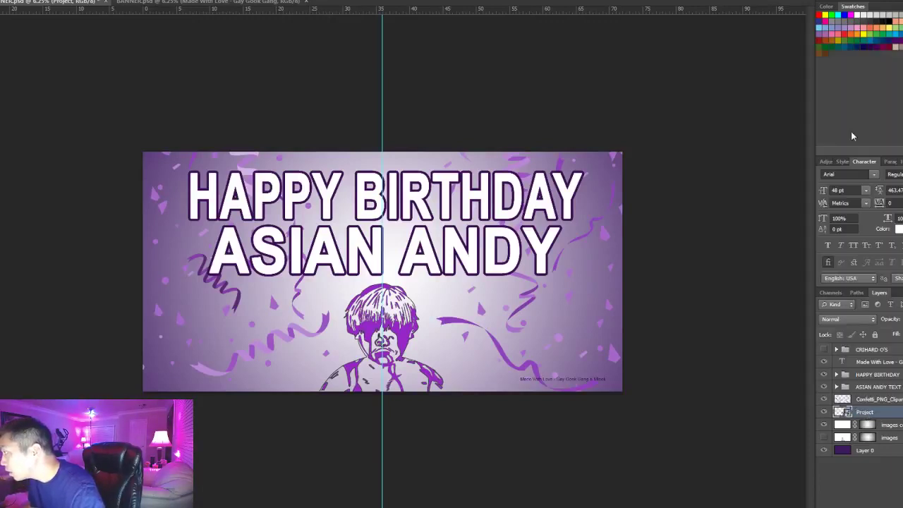
scroll(525, 221, "down", 1)
left_click_drag(525, 221, 534, 305)
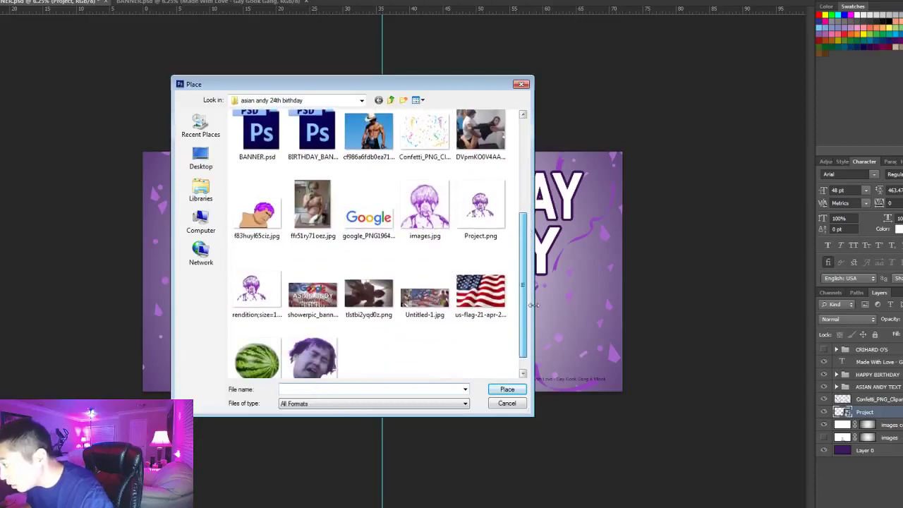
double_click(498, 209)
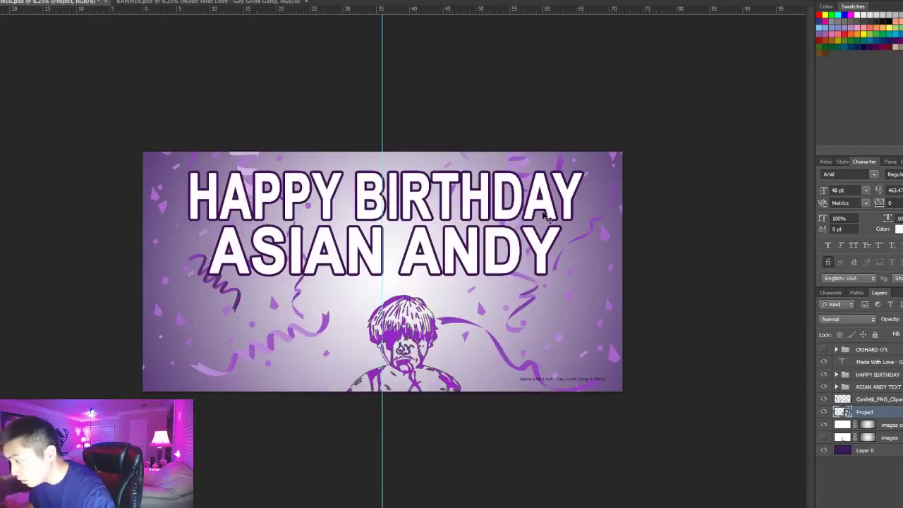
left_click_drag(420, 340, 409, 333)
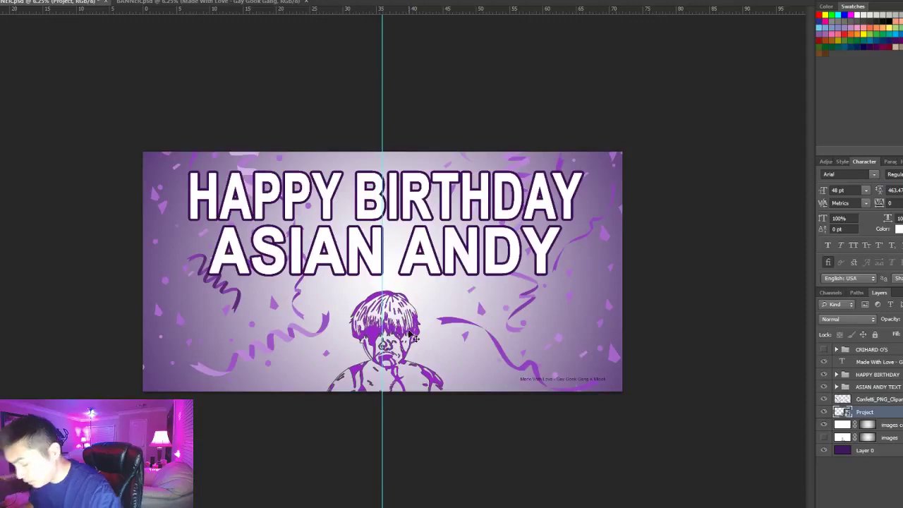
key("ctrl+equal")
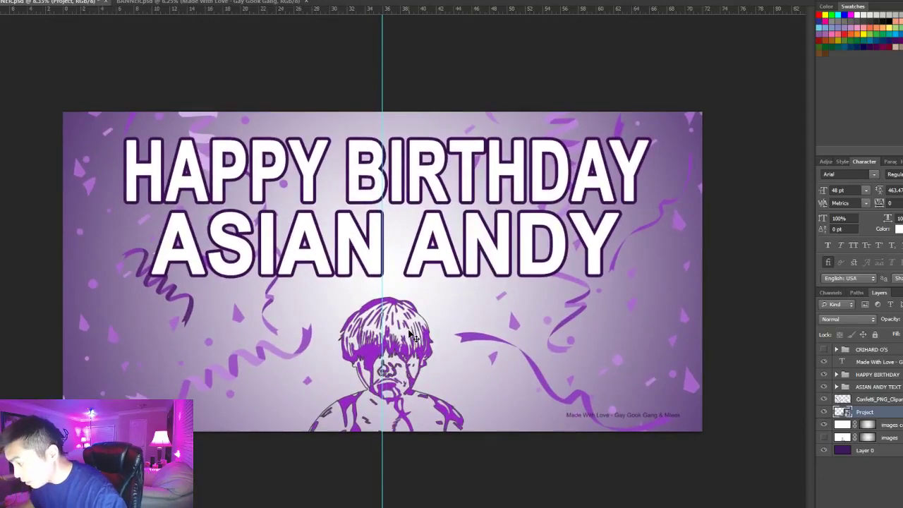
- Scale up the line-art boy with Free Transform, then nudge it up, down and left under the title
key("ctrl+equal")
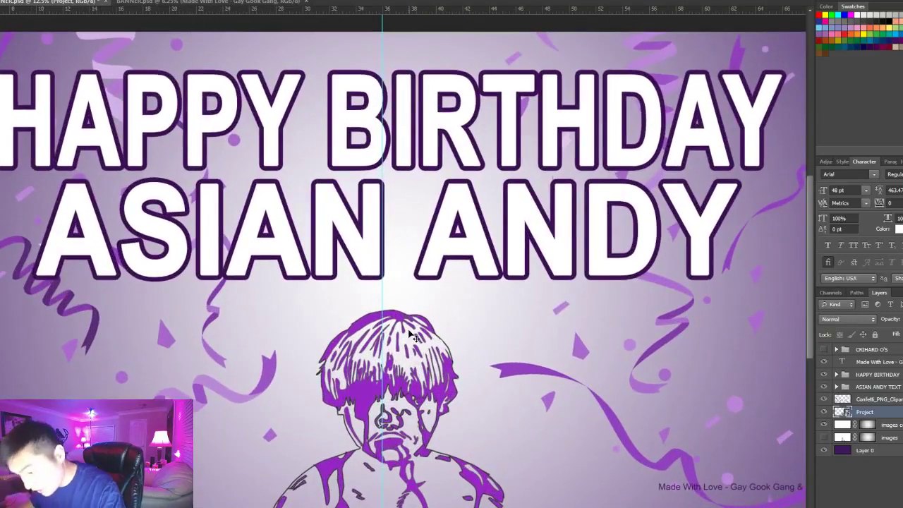
key("ctrl+t")
left_click_drag(601, 194, 611, 182)
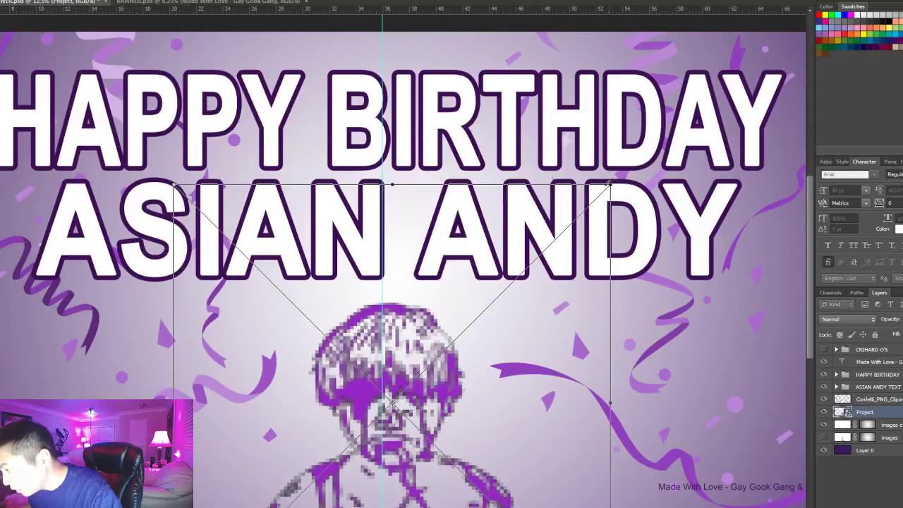
key("Return")
key("Up")
key("Up")
key("Up")
key("Up")
key("Up")
key("Up")
key("Up")
key("Up")
key("Up")
key("Up")
key("Up")
key("Up")
key("Up")
key("Up")
key("Up")
key("Up")
key("Down")
key("Down")
key("Down")
key("Down")
key("Down")
key("Down")
key("Down")
key("Down")
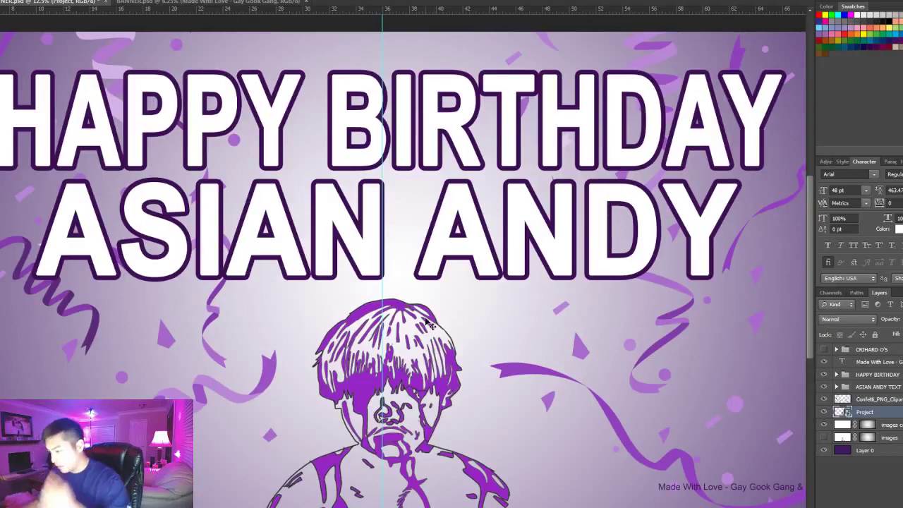
key("Left")
key("Left")
key("Left")
key("Left")
key("Left")
key("Left")
key("Left")
key("Left")
key("Left")
key("Left")
key("Left")
key("Left")
key("Left")
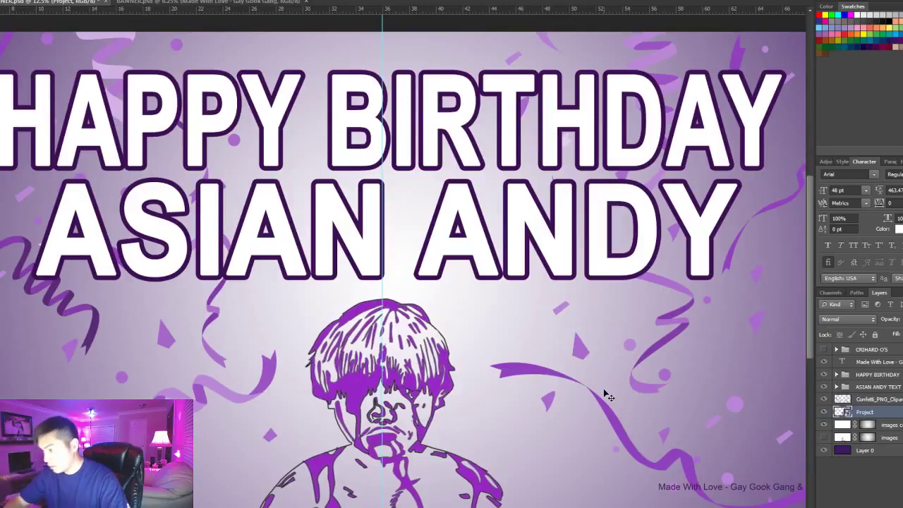
key("ctrl+minus")
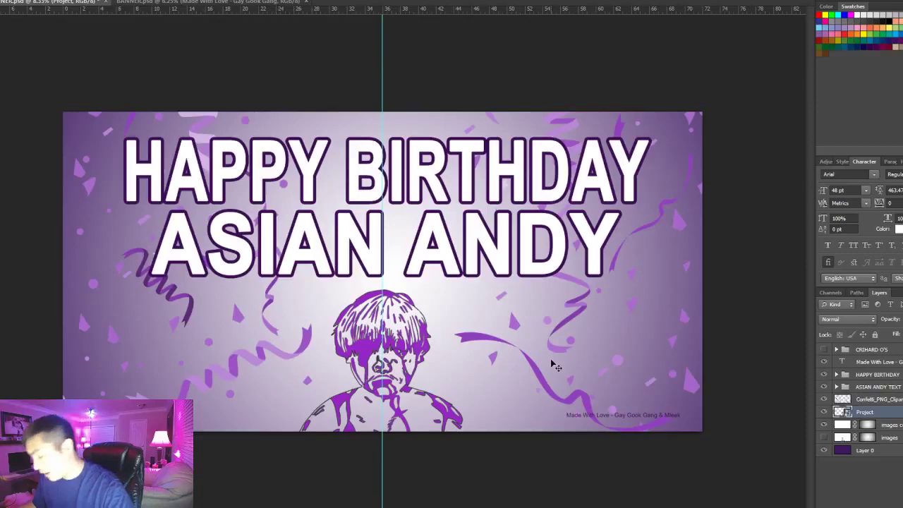
key("ctrl+plus")
key("ctrl+plus")
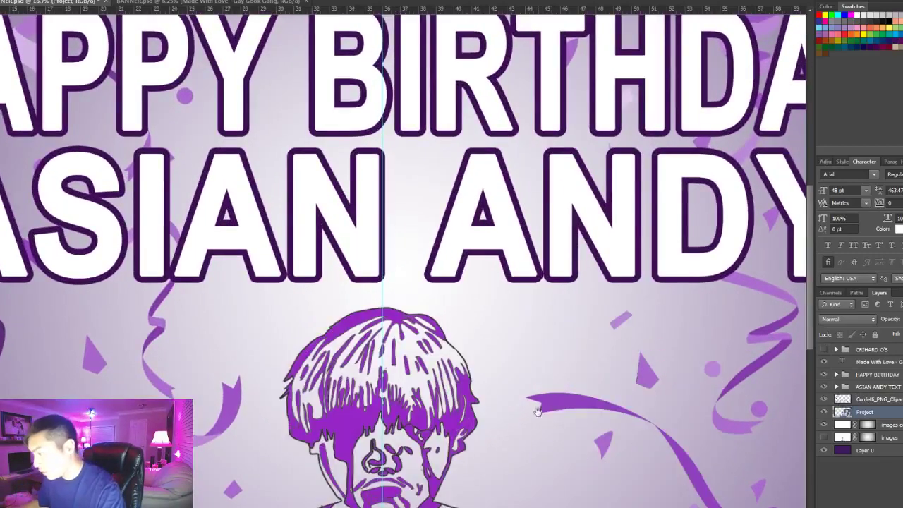
left_click_drag(538, 412, 476, 284)
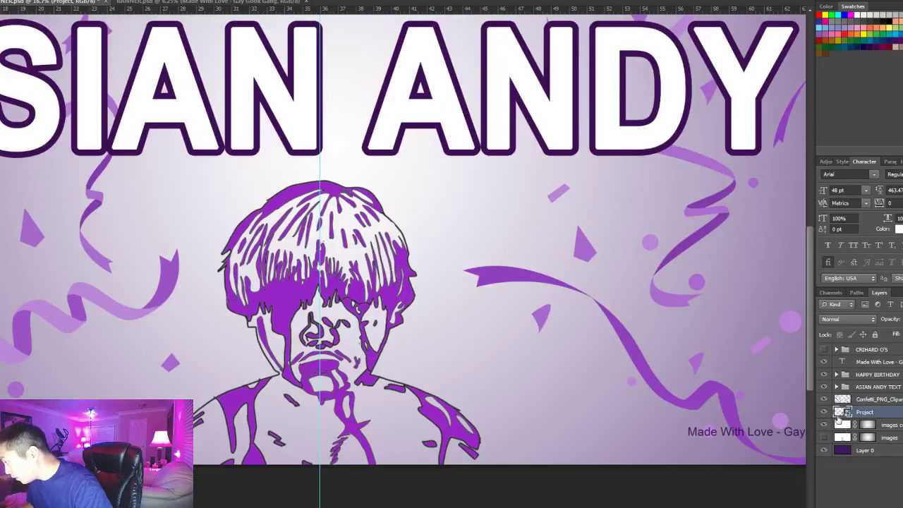
- Group the portrait layer with Ctrl+G and rename the group after the birthday person
left_click(825, 413)
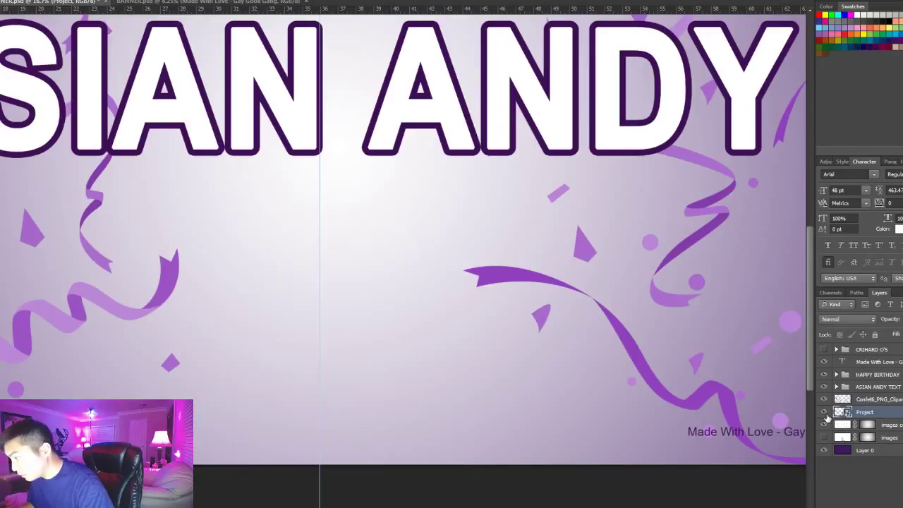
left_click(824, 413)
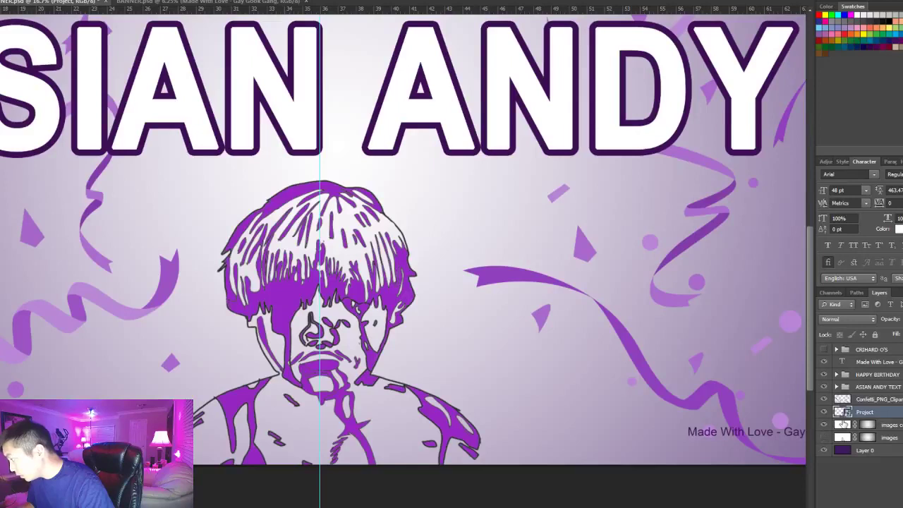
key("ctrl+g")
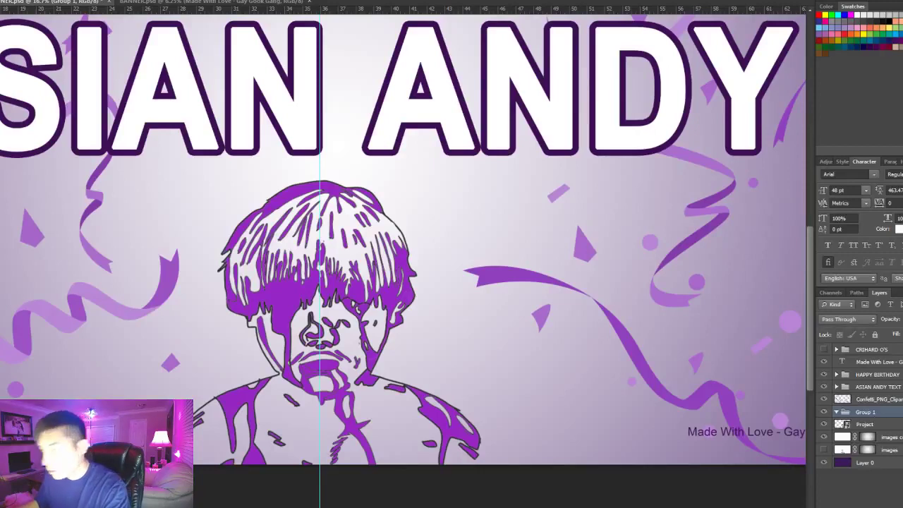
double_click(874, 415)
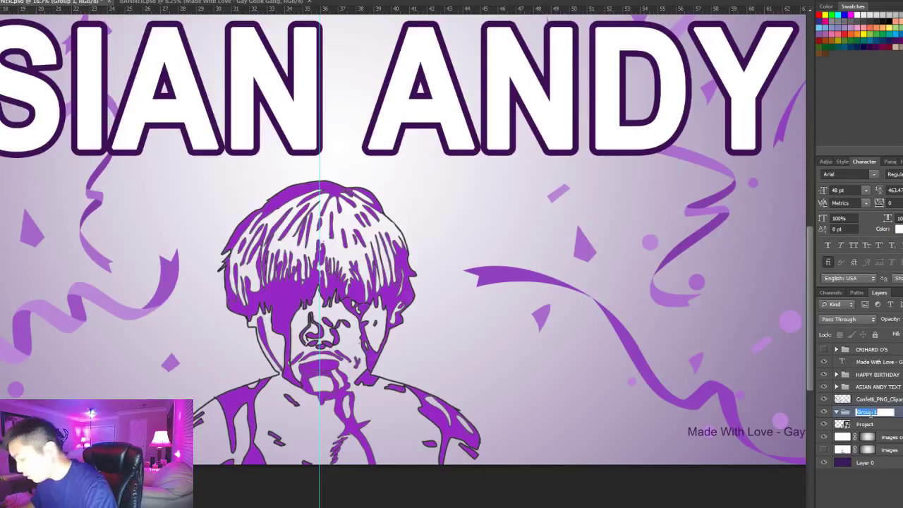
type("new and")
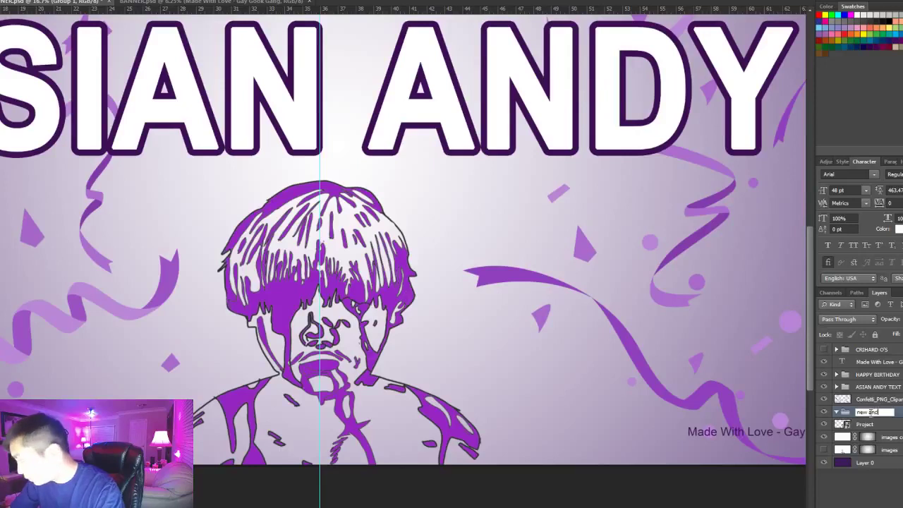
key("BackSpace")
key("BackSpace")
key("BackSpace")
key("BackSpace")
key("BackSpace")
key("BackSpace")
key("BackSpace")
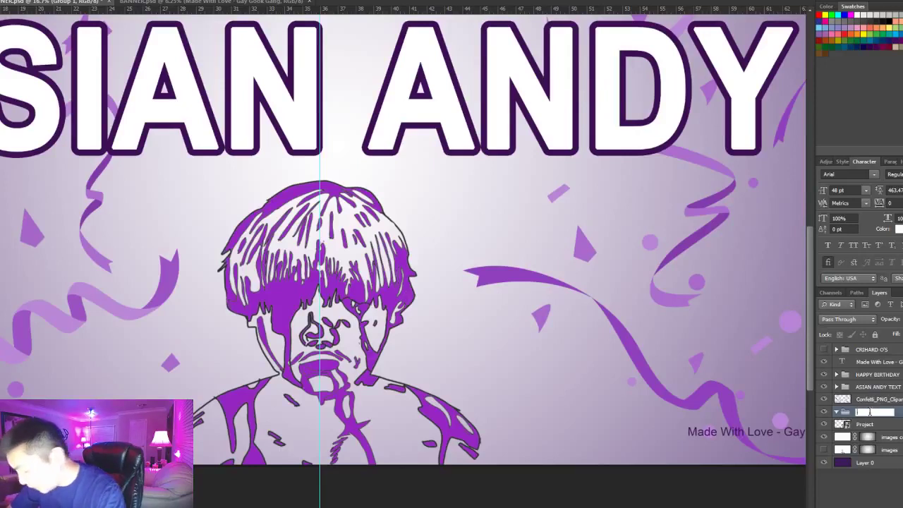
type("Meek Andy")
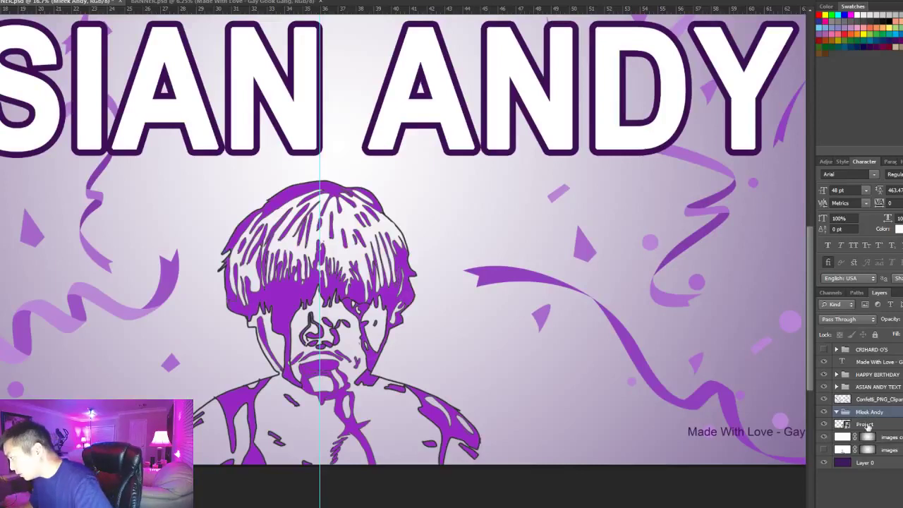
left_click(866, 425)
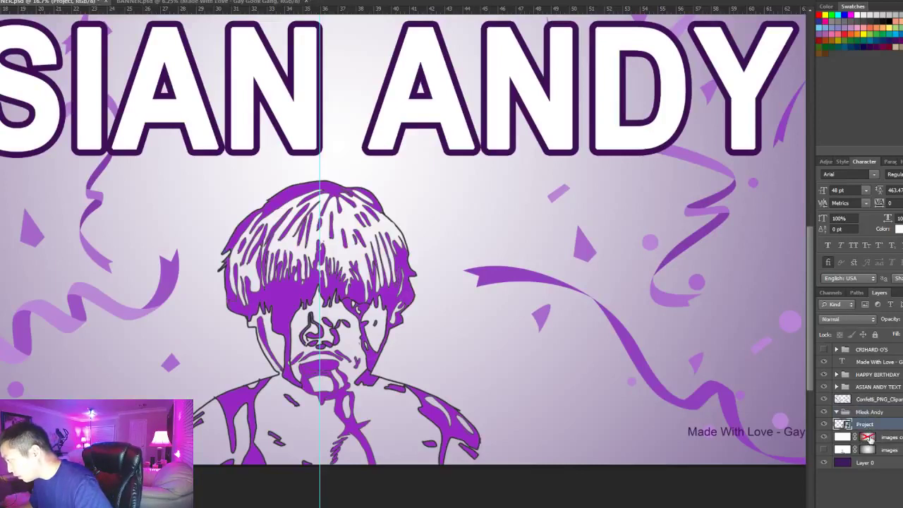
- Drag the Project and images copy layers into the portrait group and collapse it
left_click(868, 438, "shift")
left_click(844, 438)
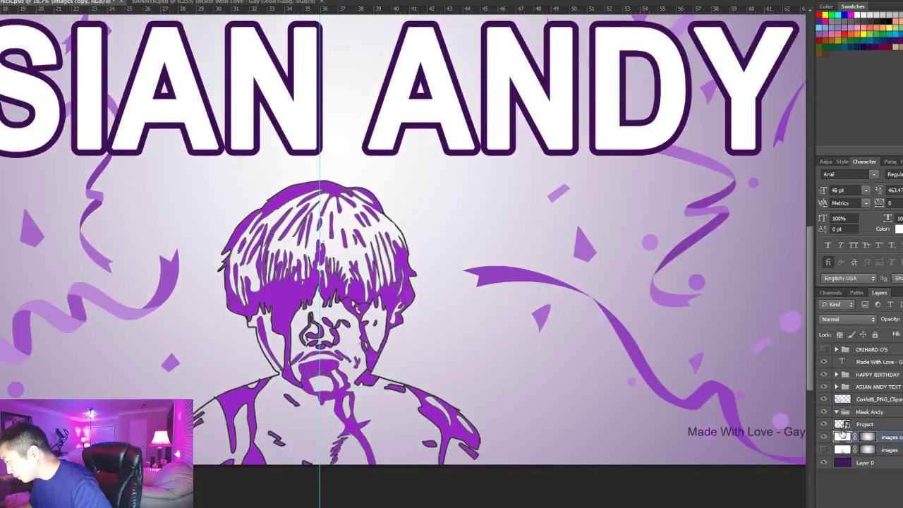
left_click(840, 423, "shift")
left_click_drag(840, 424, 872, 417)
left_click(837, 412)
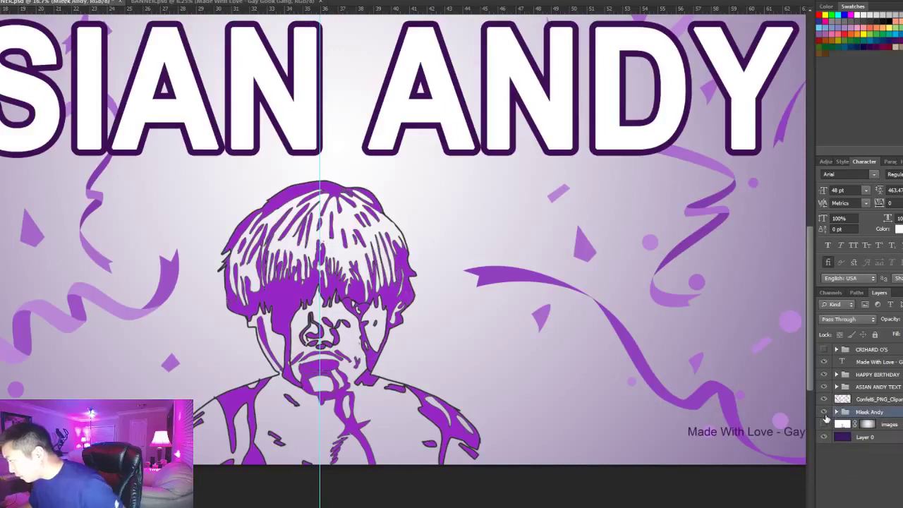
- Compare the portrait versions, leaving the cartoon portrait group visible and the images layer hidden
left_click(824, 413)
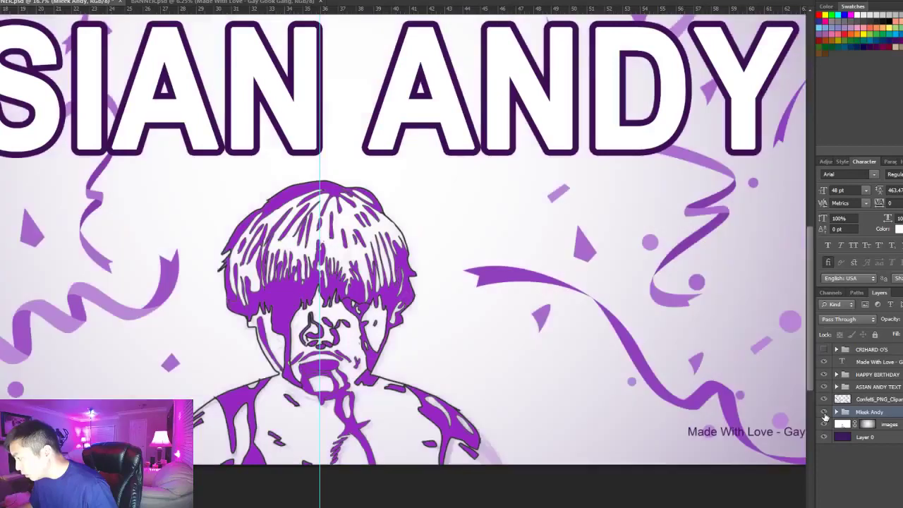
left_click(825, 417)
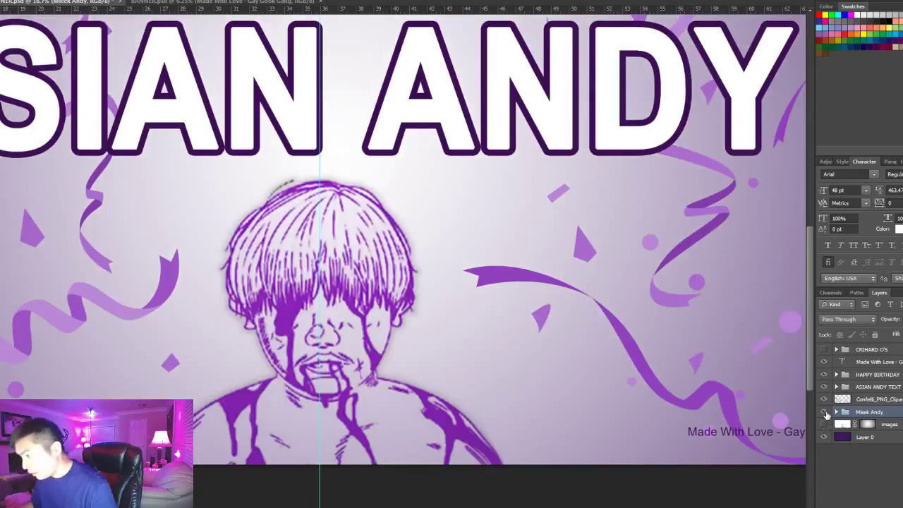
left_click(826, 414)
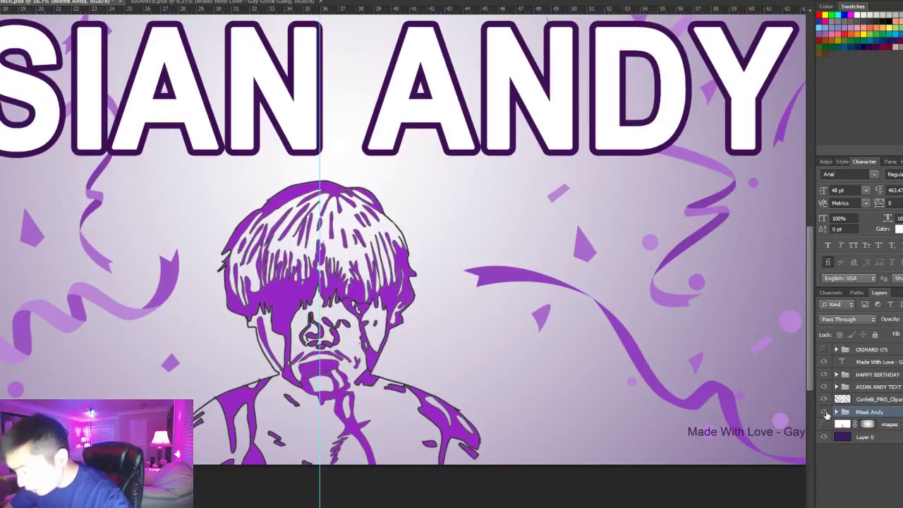
key("ctrl+minus")
key("ctrl+minus")
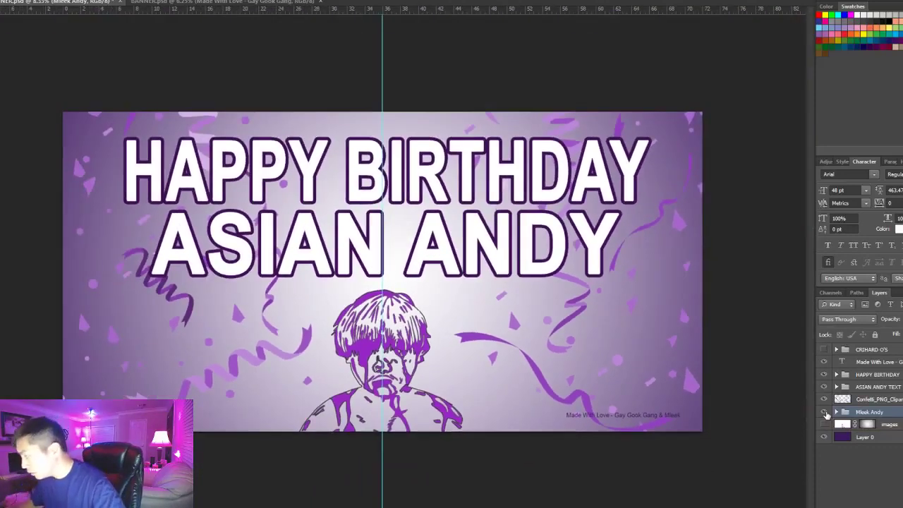
left_click(825, 414)
left_click(826, 424)
left_click(825, 424)
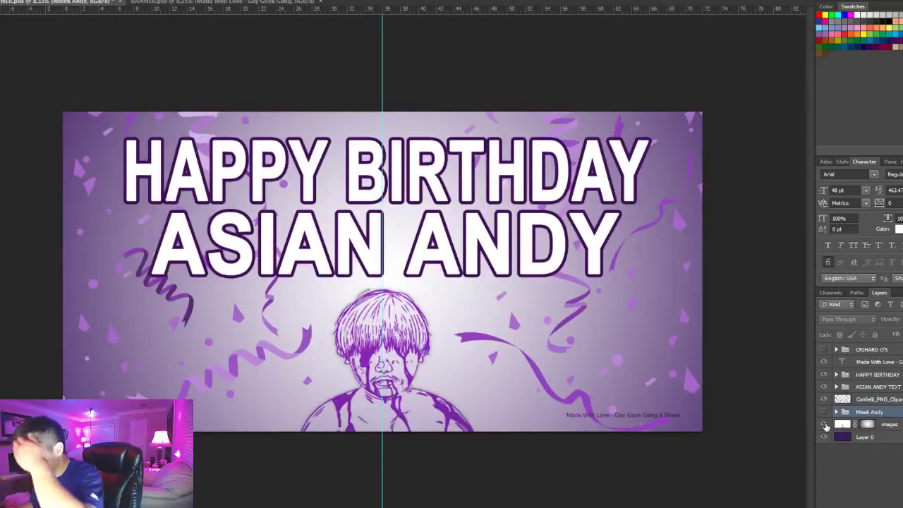
left_click(824, 413)
left_click(824, 424)
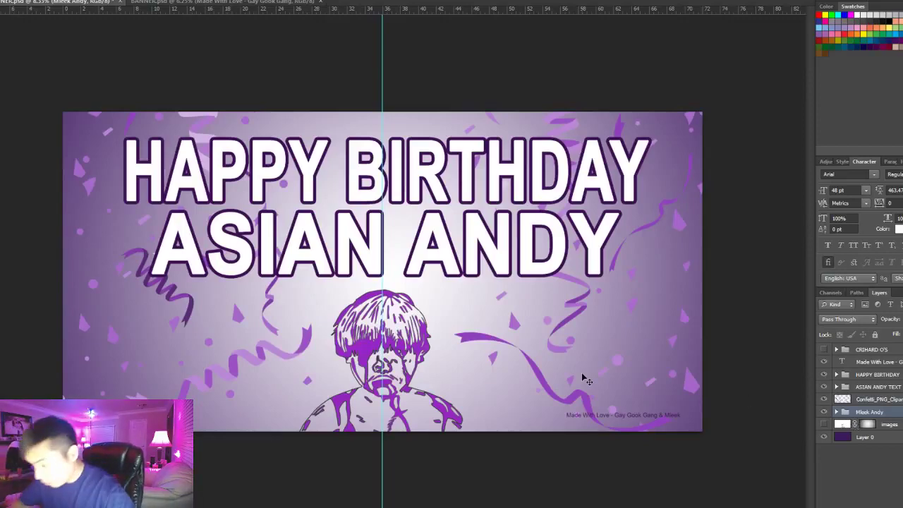
- Zoom in and scroll across the portrait line art to inspect it
key("ctrl+plus")
key("ctrl+plus")
key("ctrl+plus")
key("ctrl+plus")
key("ctrl+plus")
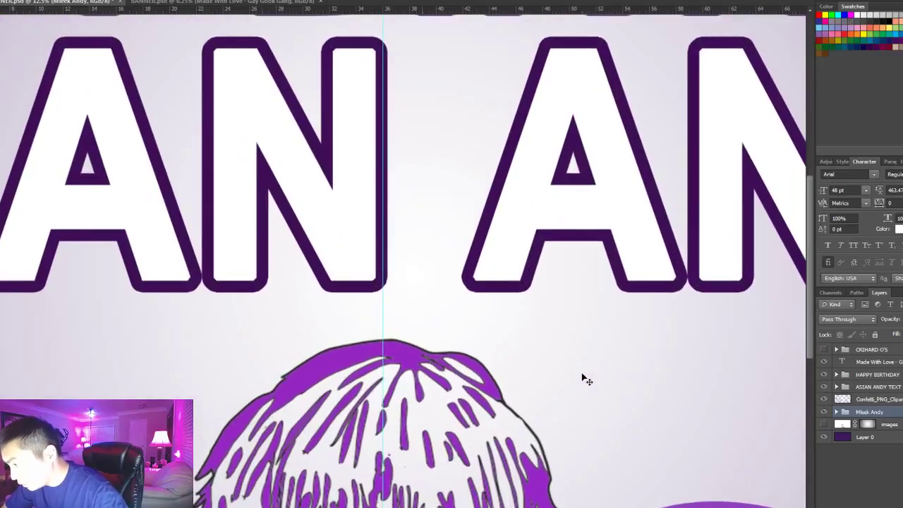
key("ctrl+plus")
key("ctrl+plus")
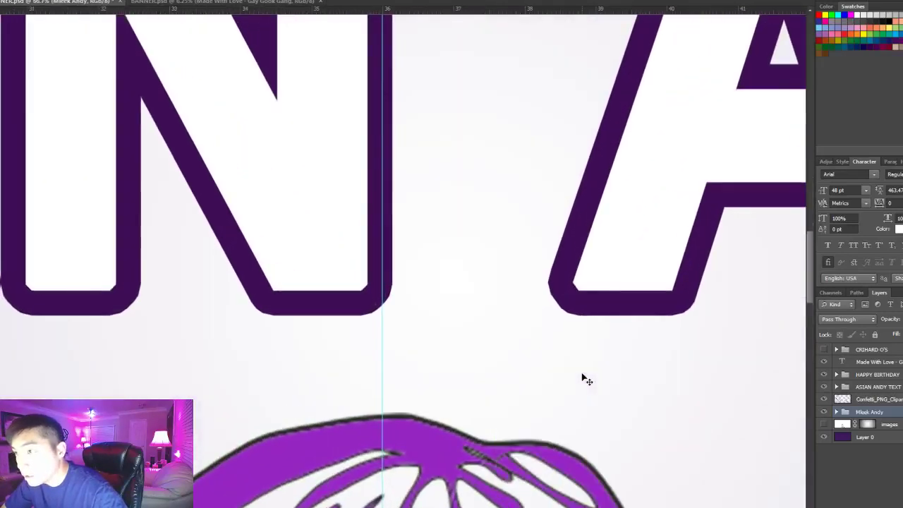
scroll(588, 379, "down", 15)
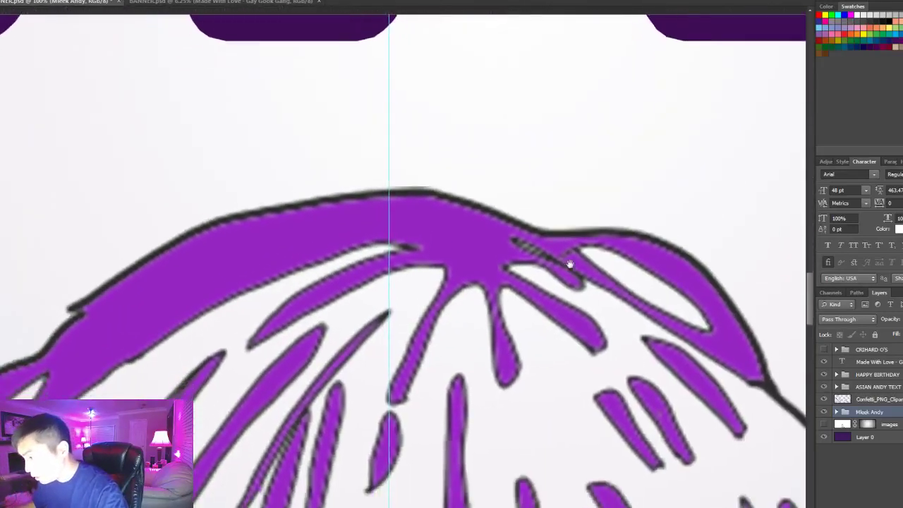
scroll(535, 357, "down", 15)
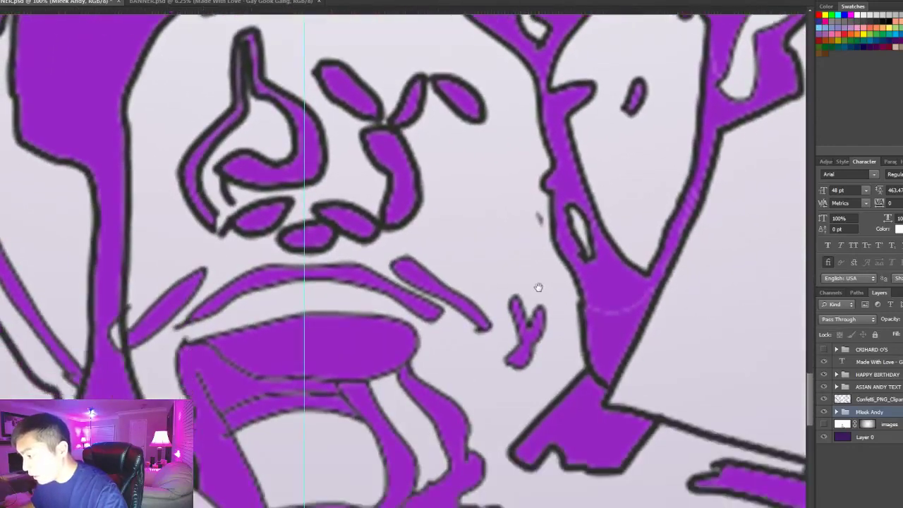
scroll(530, 345, "down", 10)
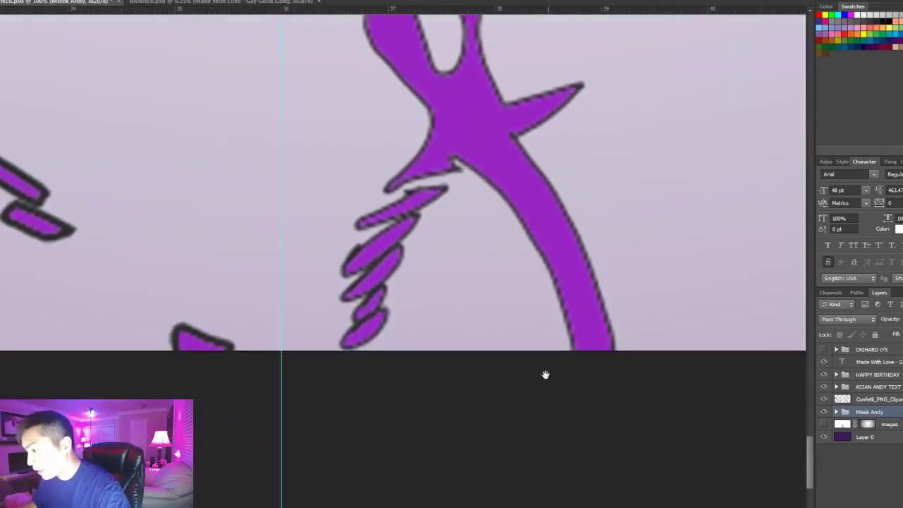
scroll(544, 374, "up", 12)
scroll(524, 244, "up", 5)
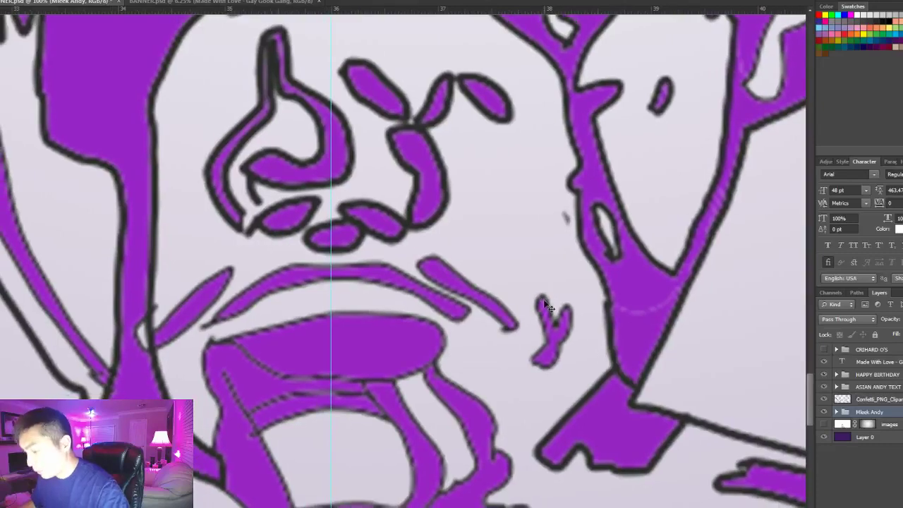
scroll(547, 305, "down", 5)
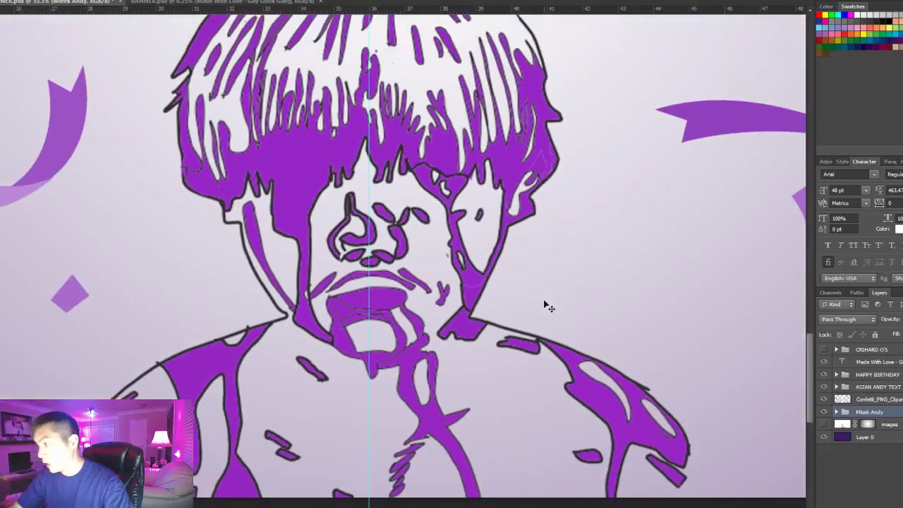
scroll(547, 305, "down", 4)
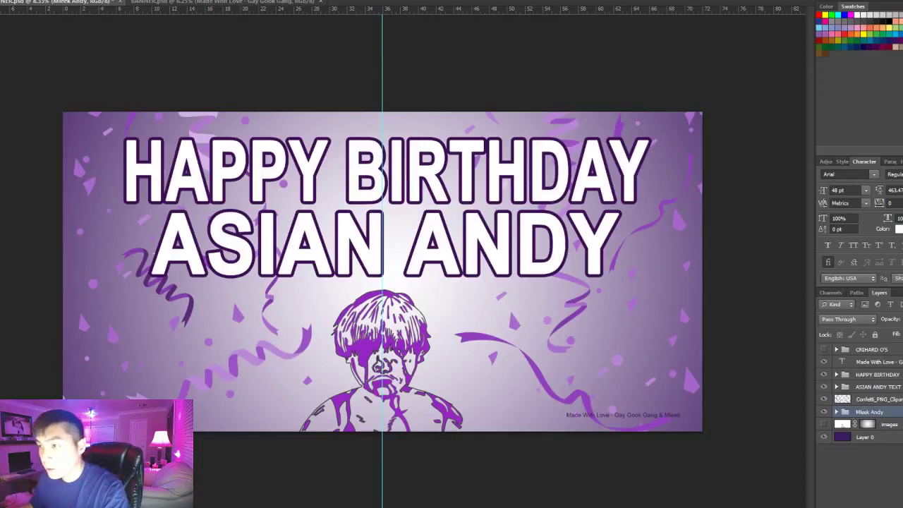
- Save over BIRTHDAY_BANNER.psd in Photoshop format, confirming the replacement
key("alt+f")
key("Return")
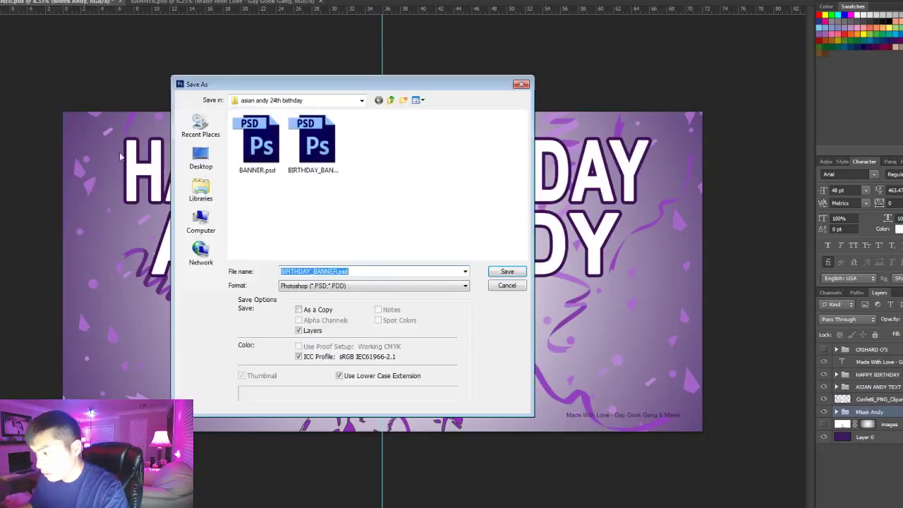
left_click(506, 272)
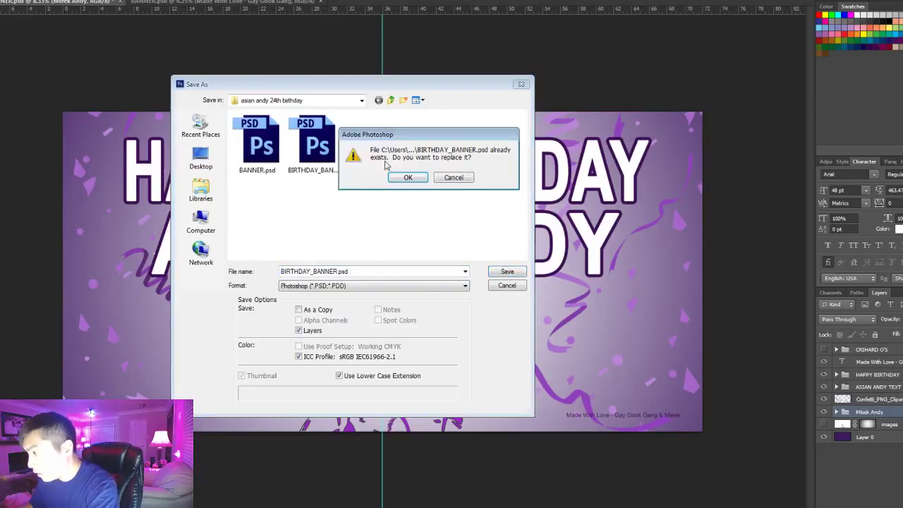
left_click(411, 179)
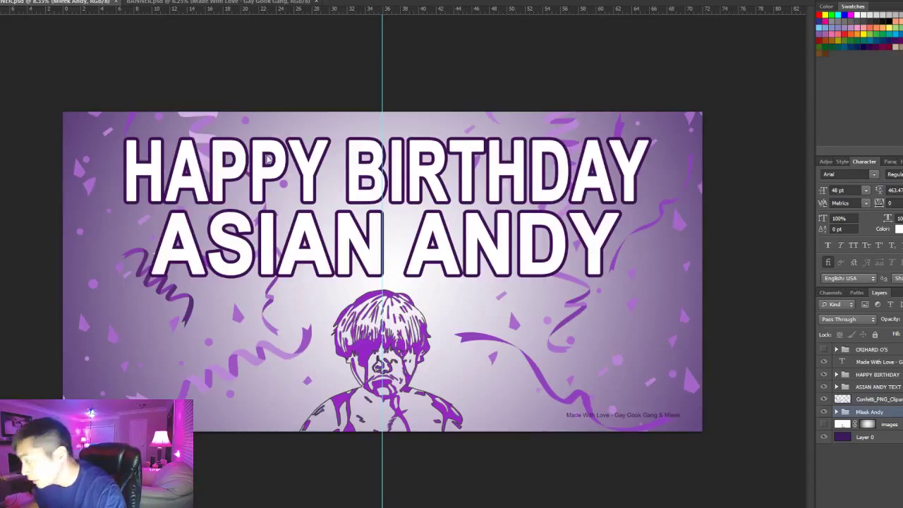
- Save a JPEG copy as BIRTHDAY_BANNER.jpg, then switch to the project folder in Explorer
key("alt+f")
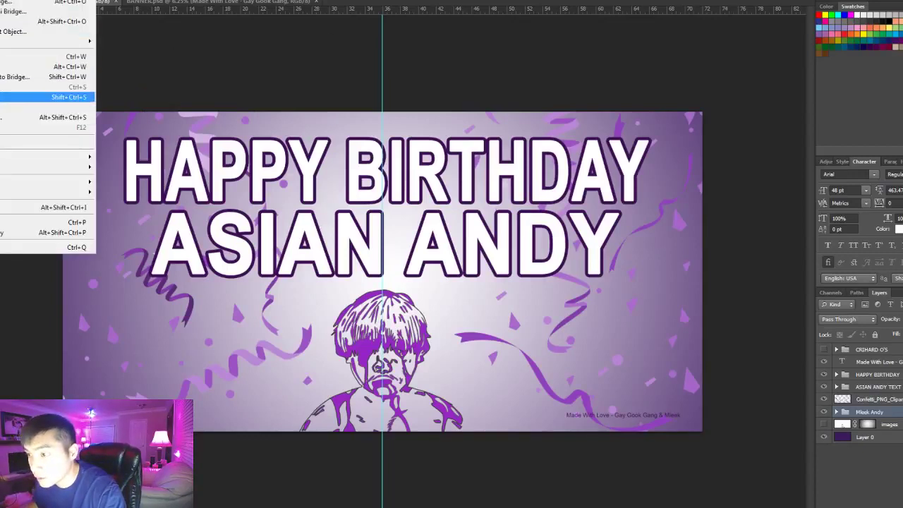
left_click(40, 93)
left_click(350, 288)
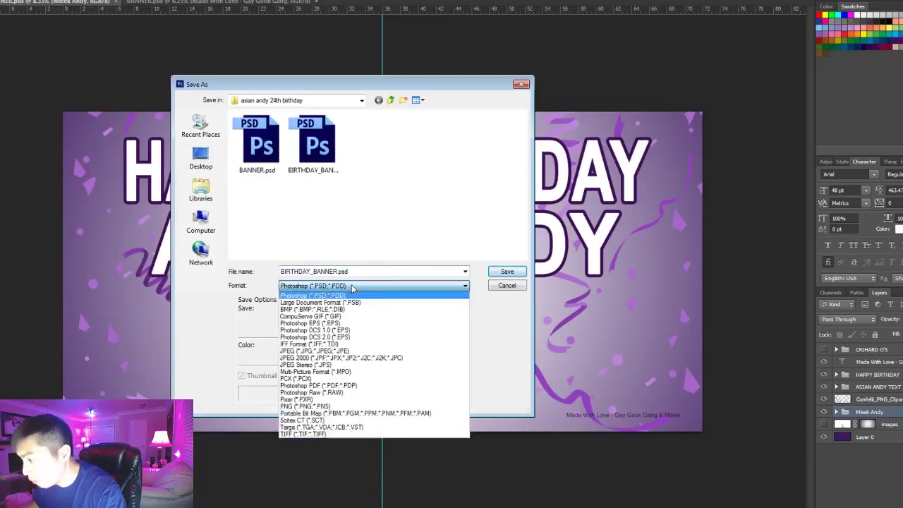
left_click(314, 350)
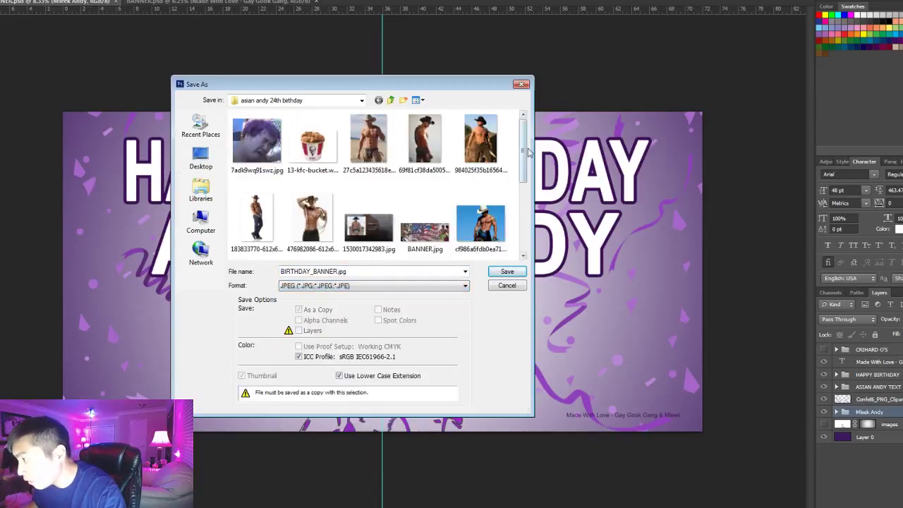
scroll(523, 157, "down", 2)
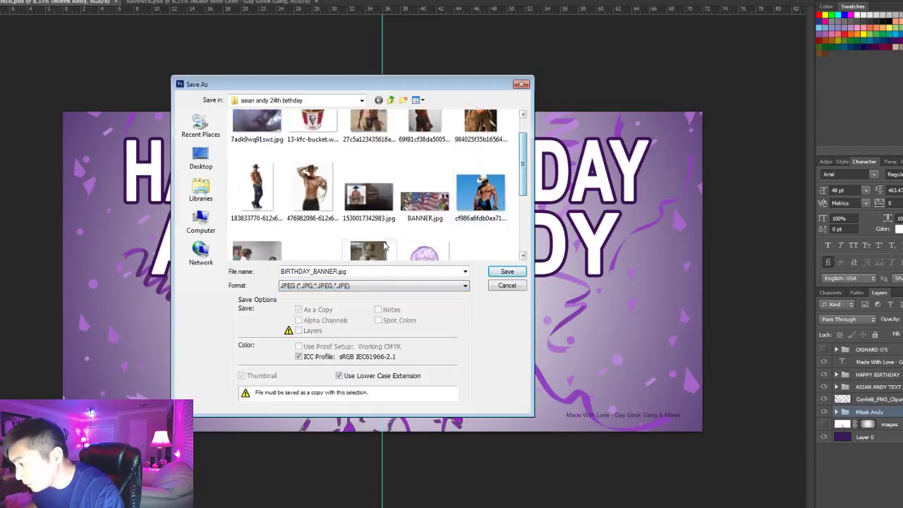
left_click(507, 273)
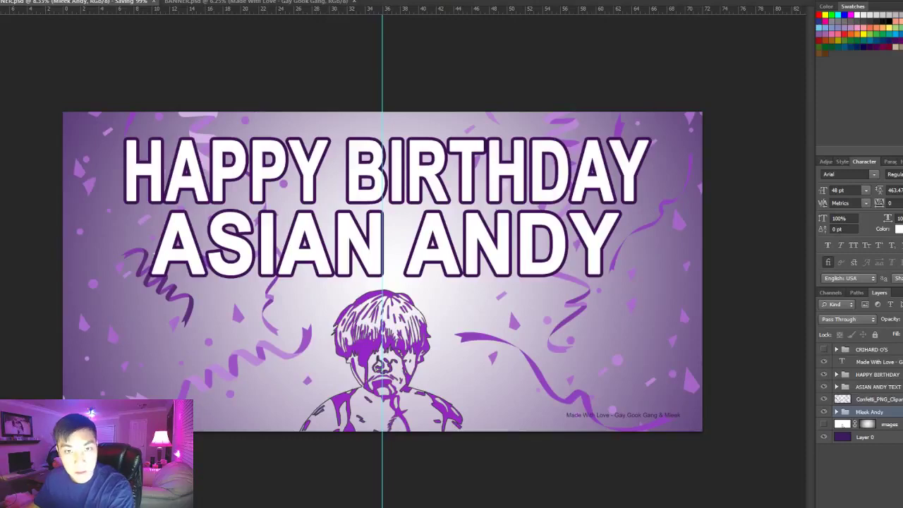
key("alt+Tab")
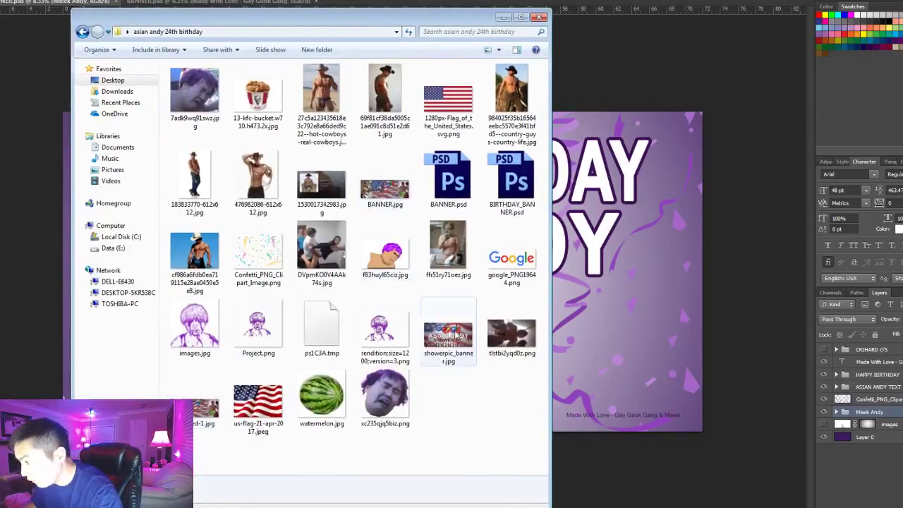
- Create a new folder named Final Banners in the project folder
left_click(448, 334)
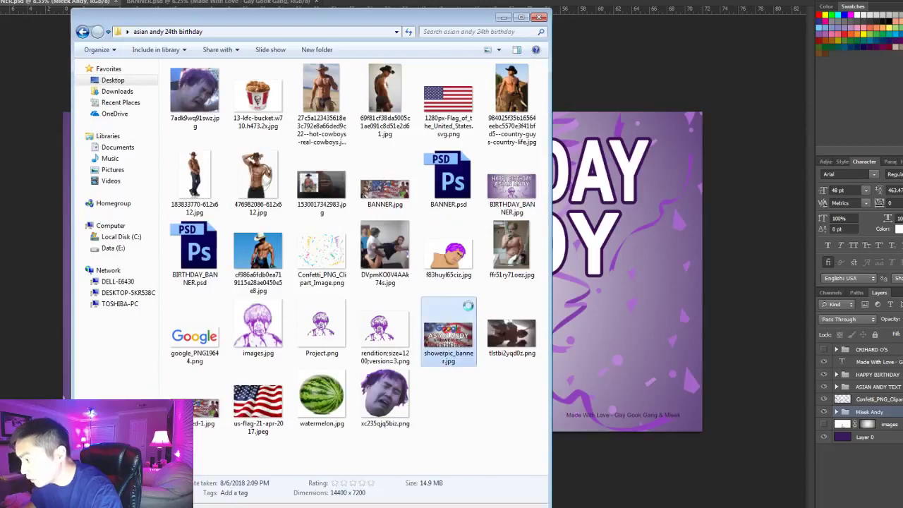
right_click(446, 333)
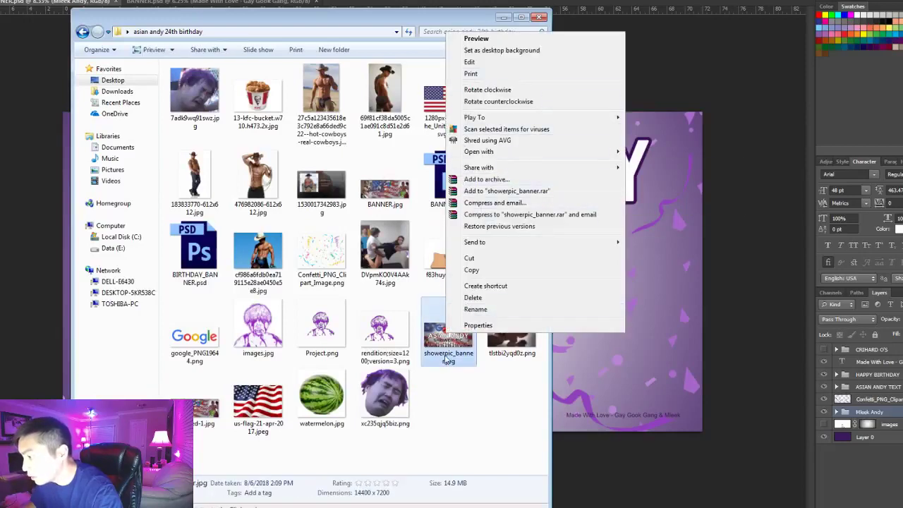
left_click(450, 397)
right_click(450, 393)
mouse_move(503, 374)
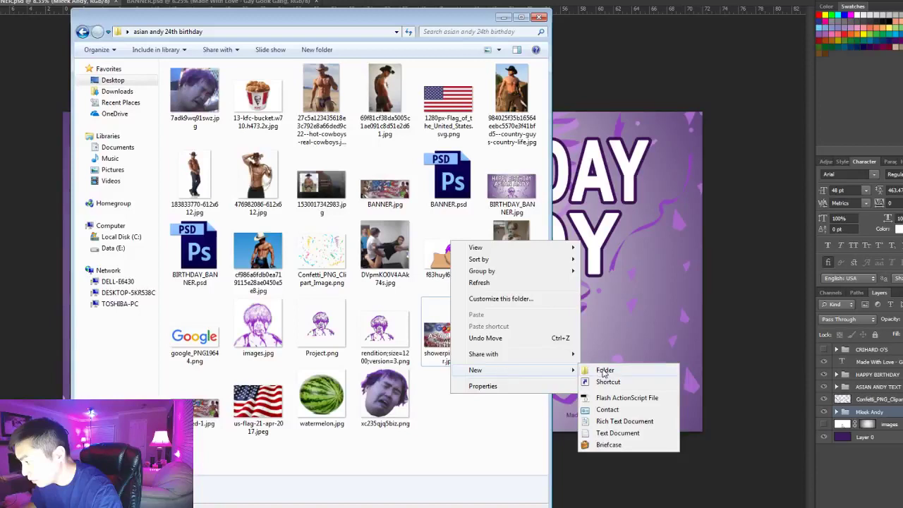
left_click(605, 370)
type("F")
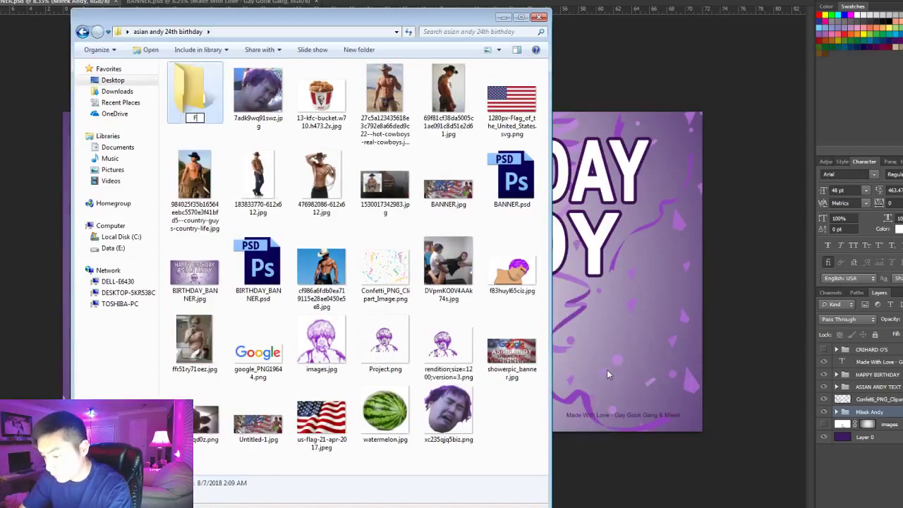
type("inal Banners")
key("Return")
- Move BIRTHDAY_BANNER.jpg and showerpic_banner.jpg into Final Banners and preview BIRTHDAY_BANNER.jpg
left_click_drag(195, 272, 199, 109)
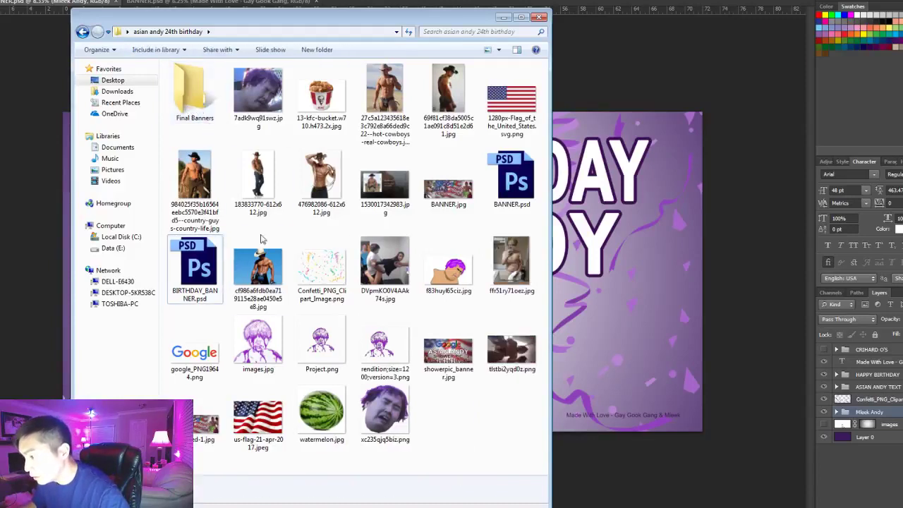
left_click_drag(465, 353, 191, 96)
double_click(190, 95)
right_click(193, 80)
left_click(374, 93)
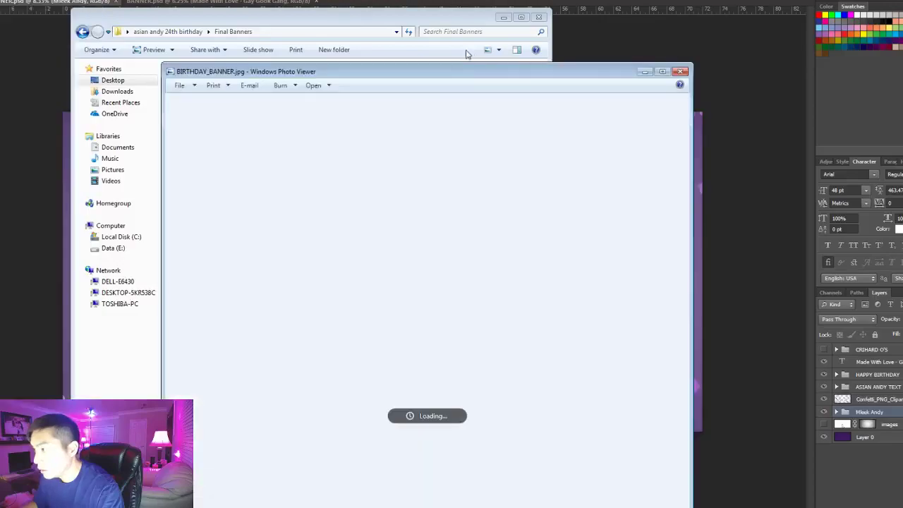
- View the banner full screen, flip to the shower pic banner and back, then exit
double_click(454, 75)
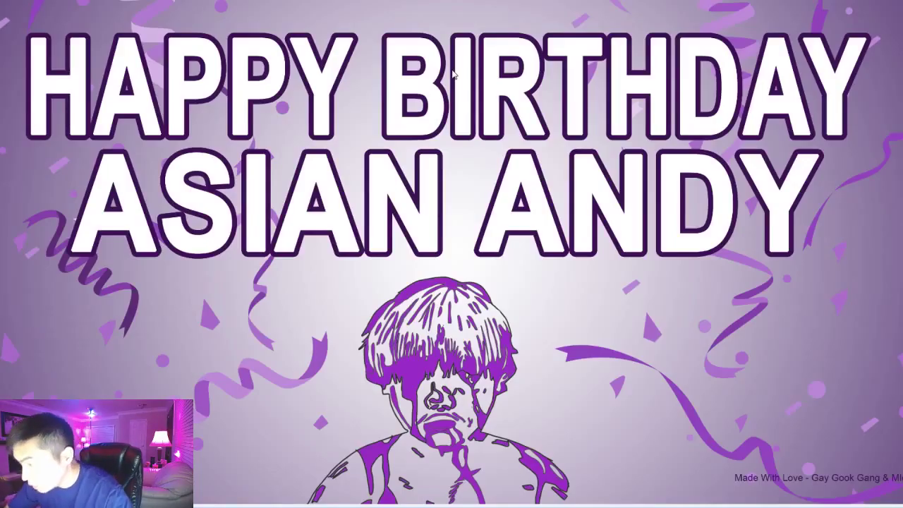
key("Right")
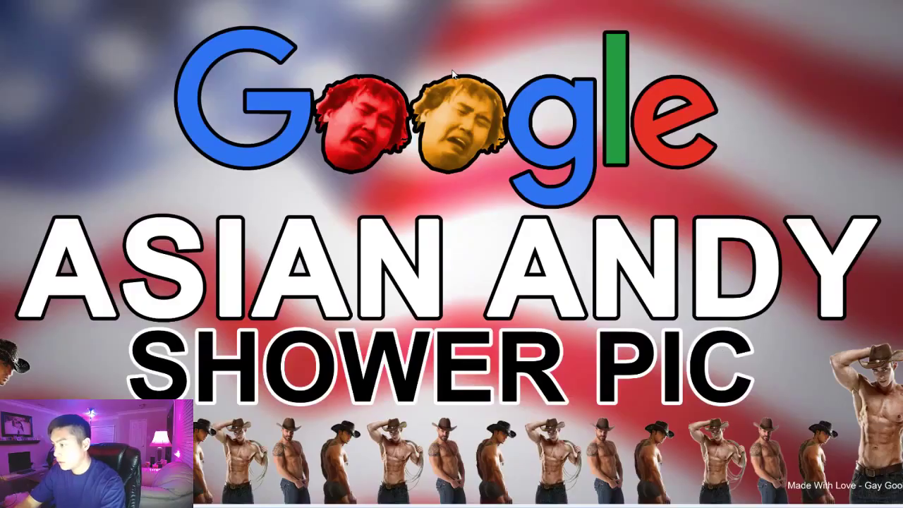
key("Right")
key("Right")
key("Right")
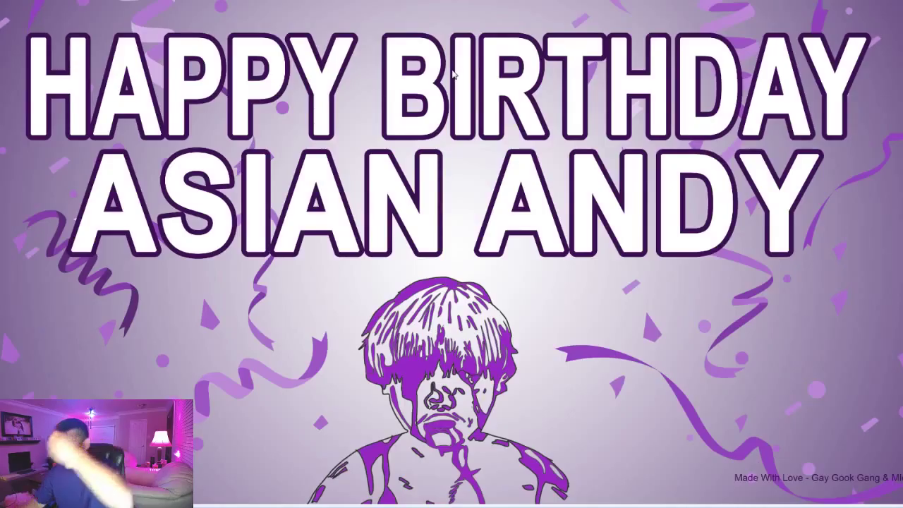
key("Escape")
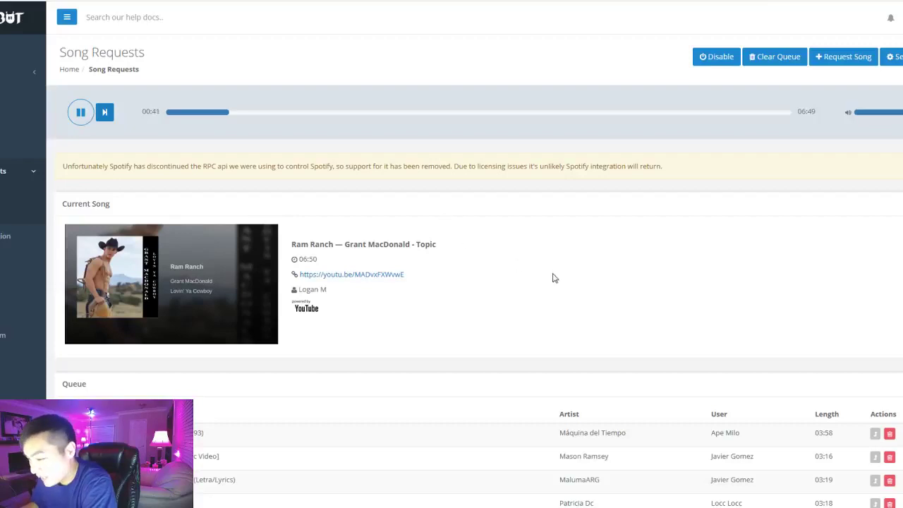
scroll(520, 257, "down", 2)
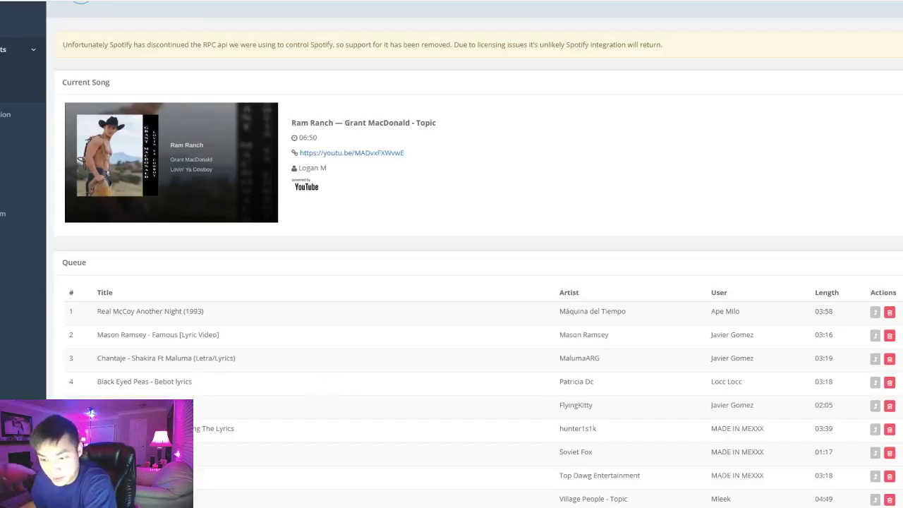
scroll(456, 363, "up", 3)
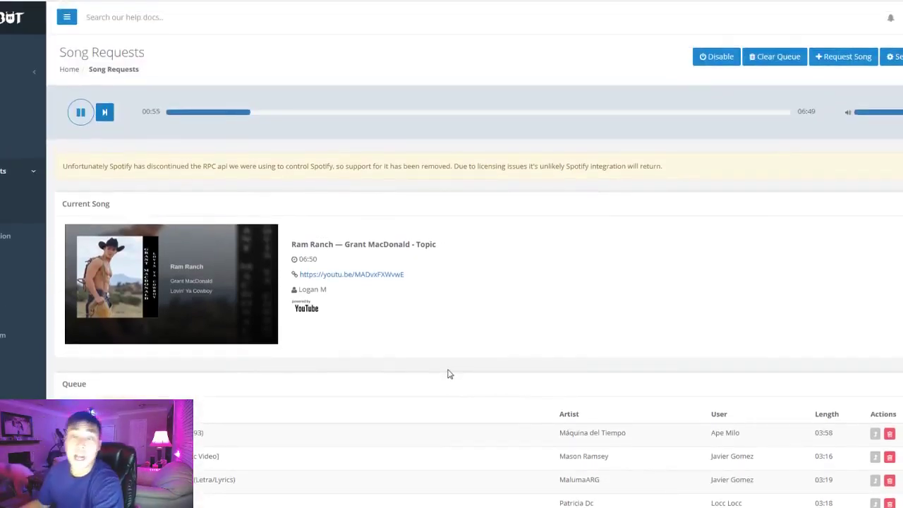
scroll(449, 374, "down", 3)
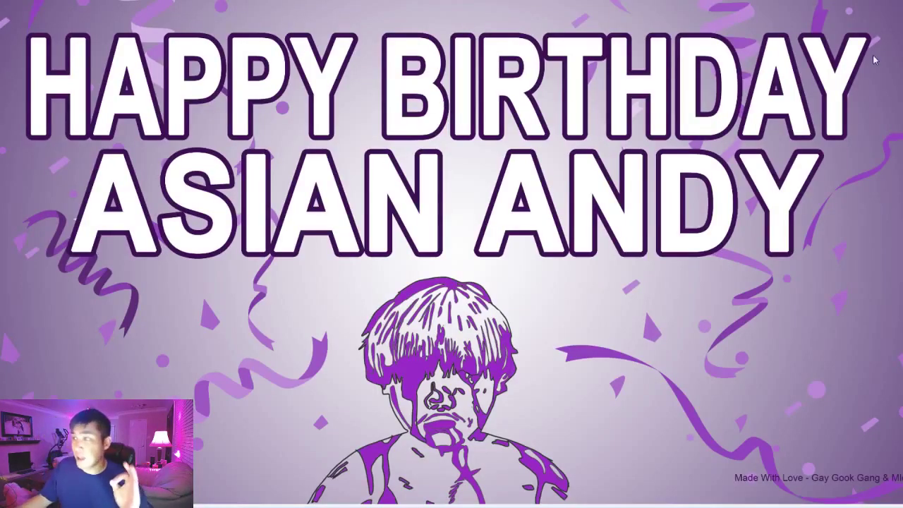
- Return to Photoshop and drag the vertical guide to the banner's left edge
key("Escape")
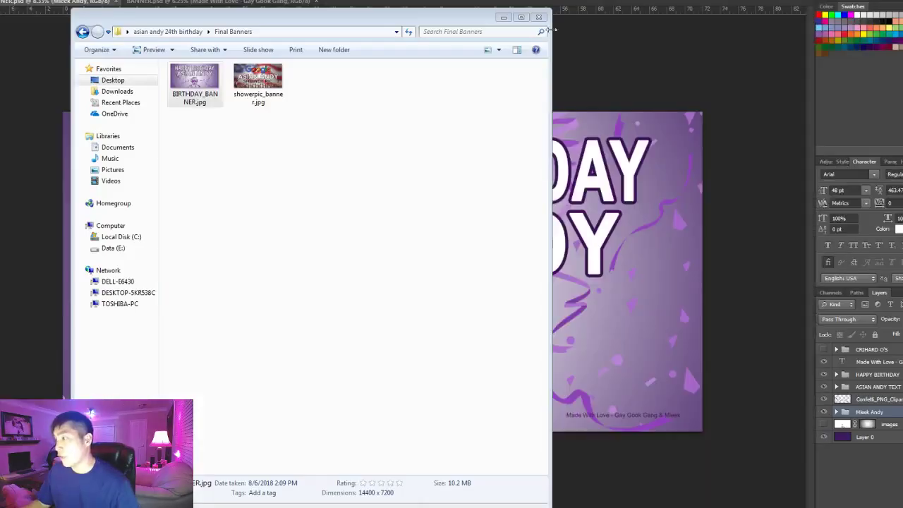
left_click(502, 17)
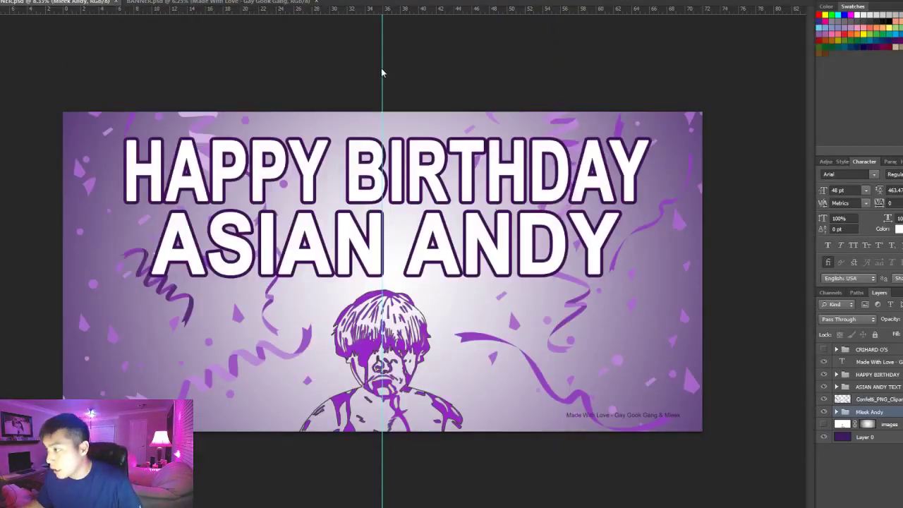
left_click_drag(381, 70, 2, 64)
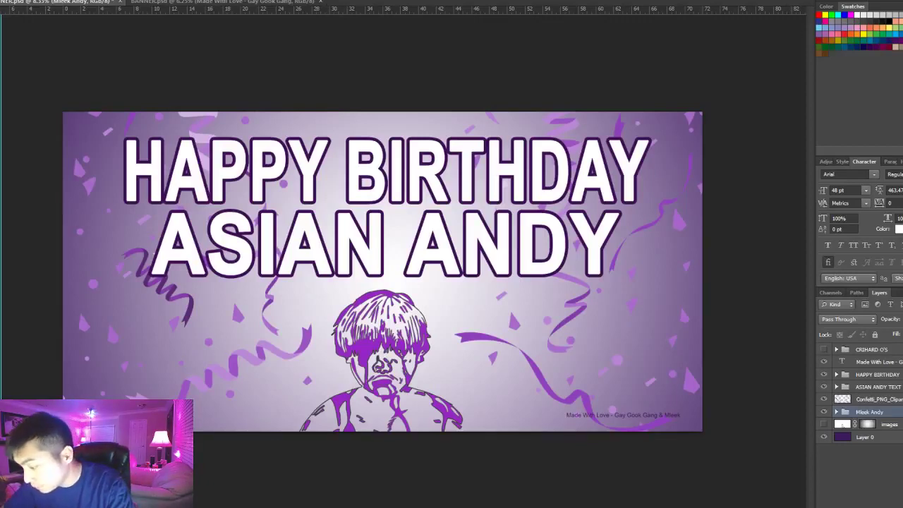
key("ctrl+minus")
key("ctrl+plus")
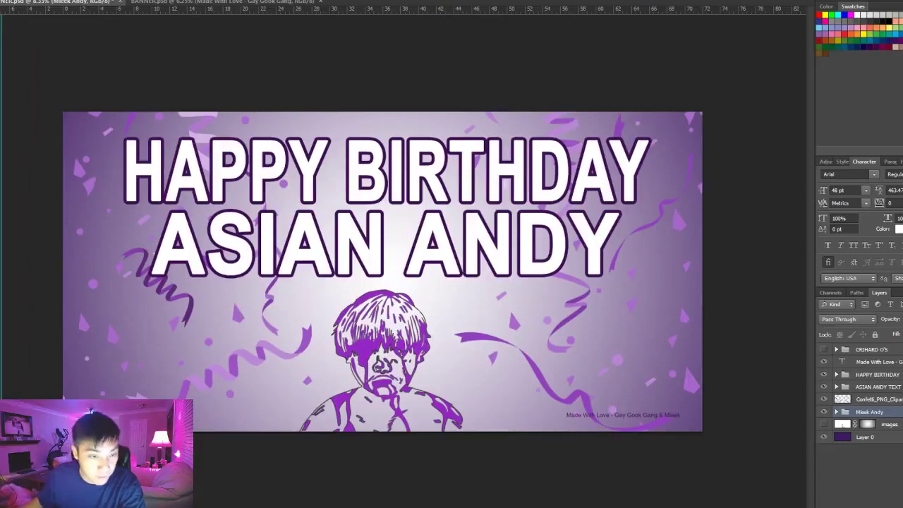